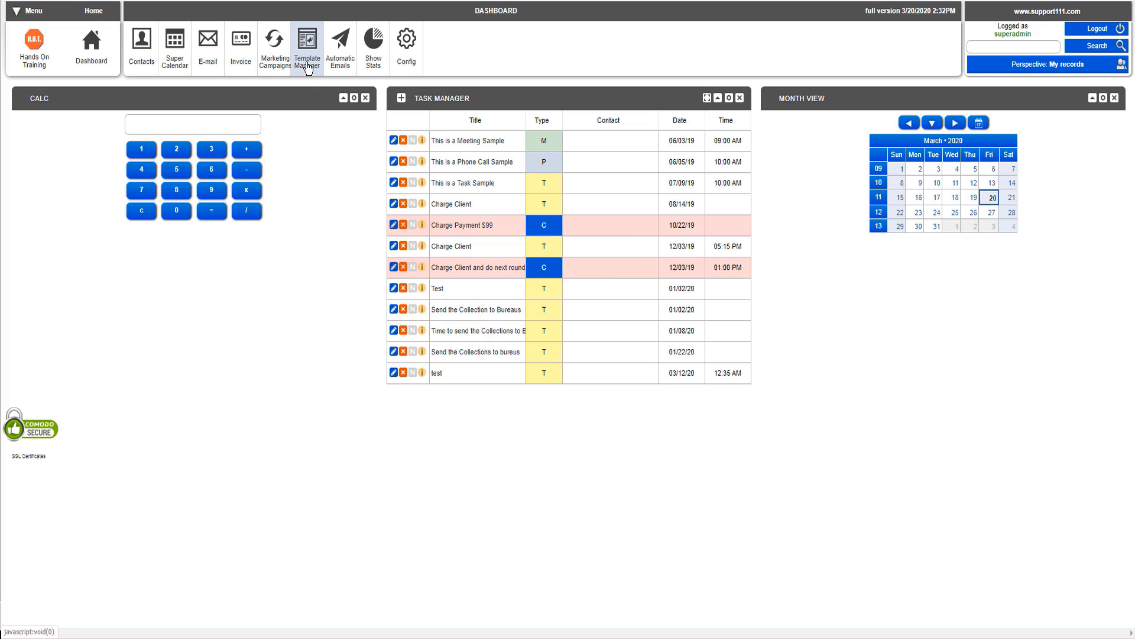
Step: Open the Template Manager and start a new template
{"action": "left_click", "coordinate": [308, 65]}
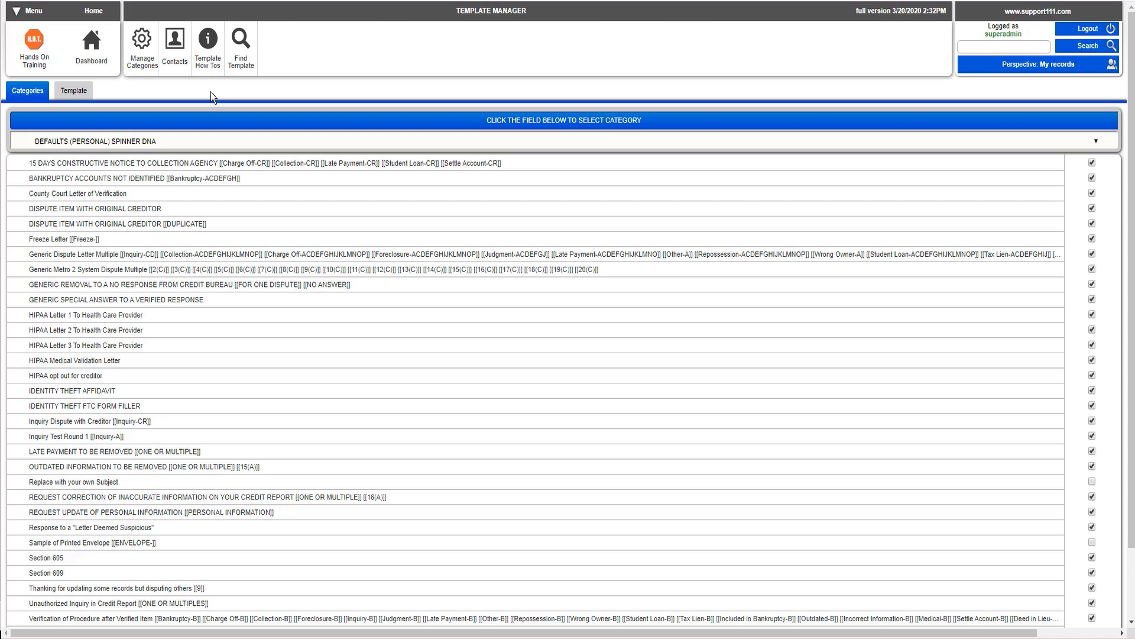
{"action": "left_click", "coordinate": [75, 91]}
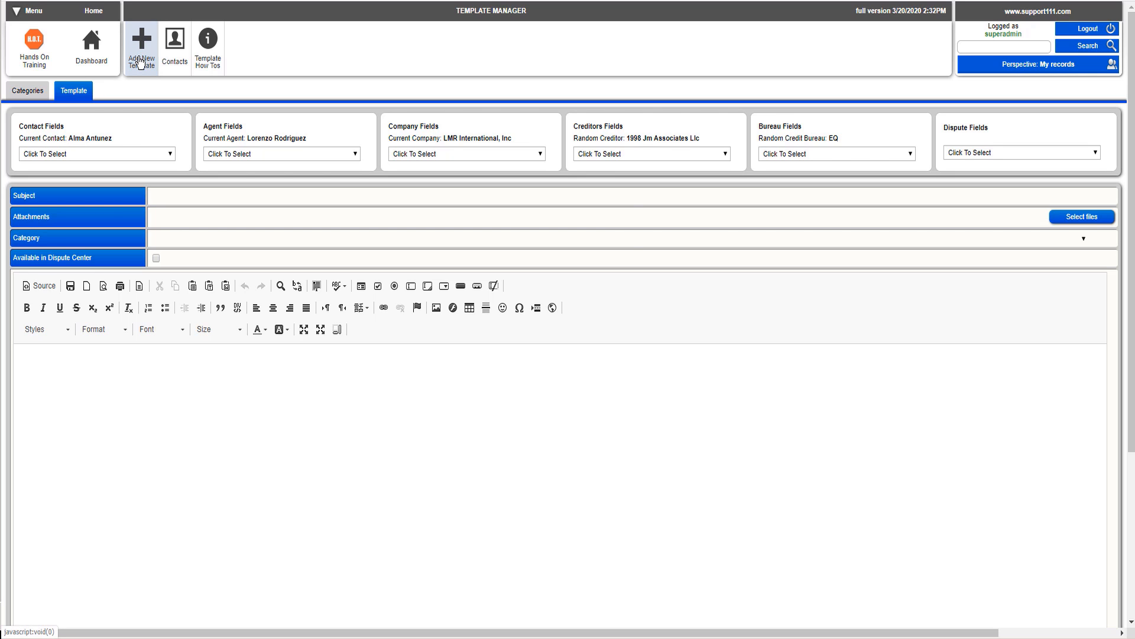
{"action": "left_click", "coordinate": [140, 62]}
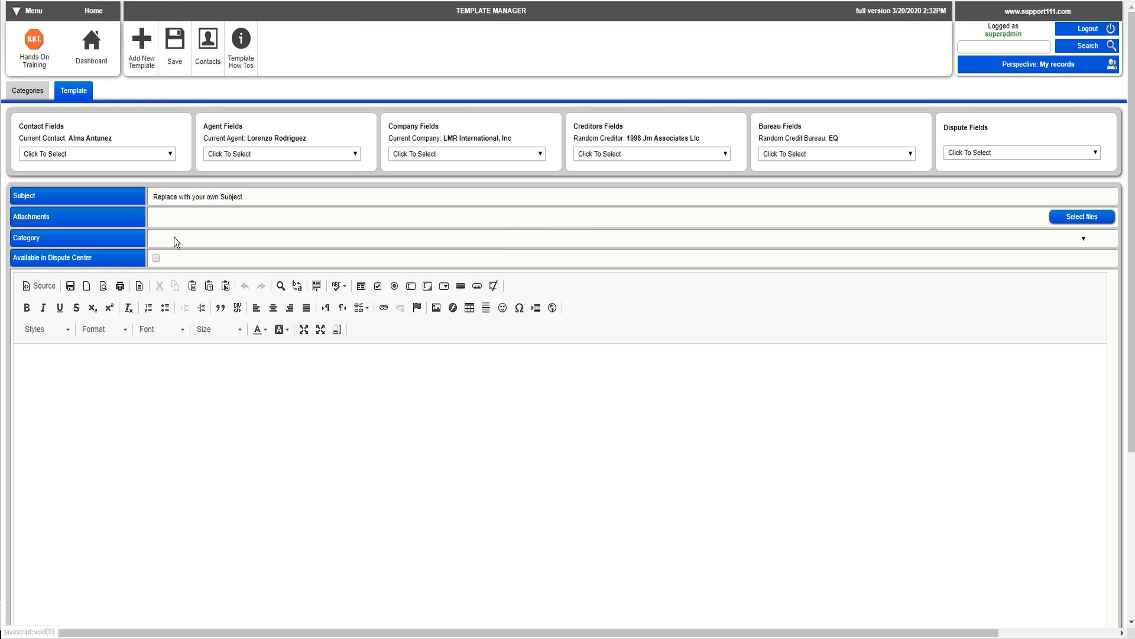
Step: Set the template's category to DISPUTING CREDIT BUREAUS and replace its subject with TESTING IMAGES
{"action": "left_click", "coordinate": [174, 238]}
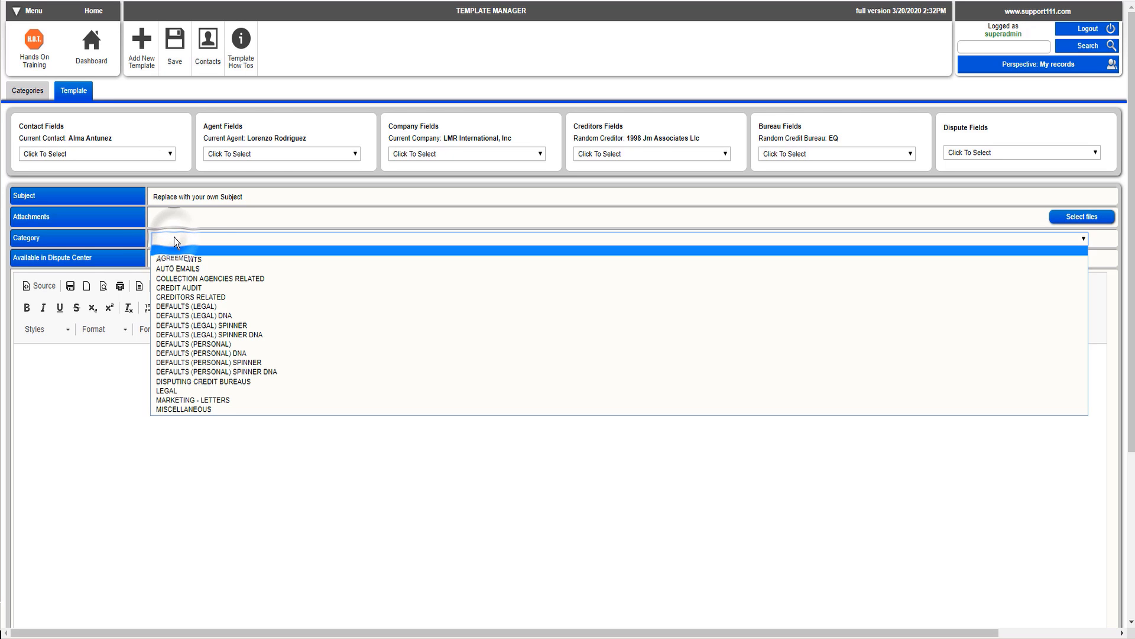
{"action": "left_click", "coordinate": [241, 382]}
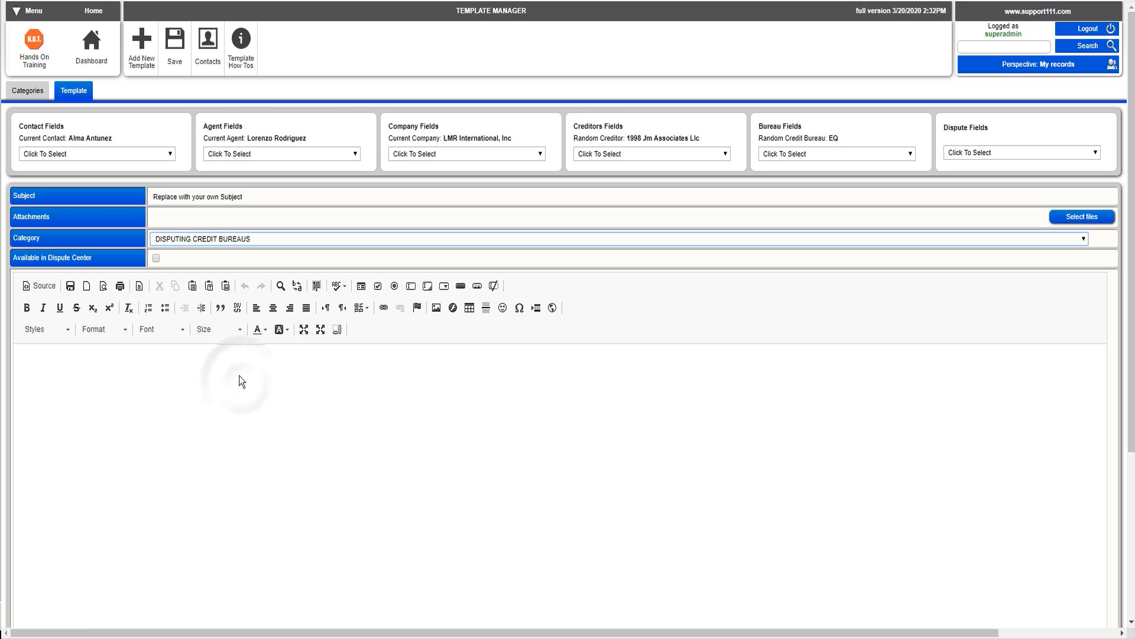
{"action": "right_click", "coordinate": [180, 195]}
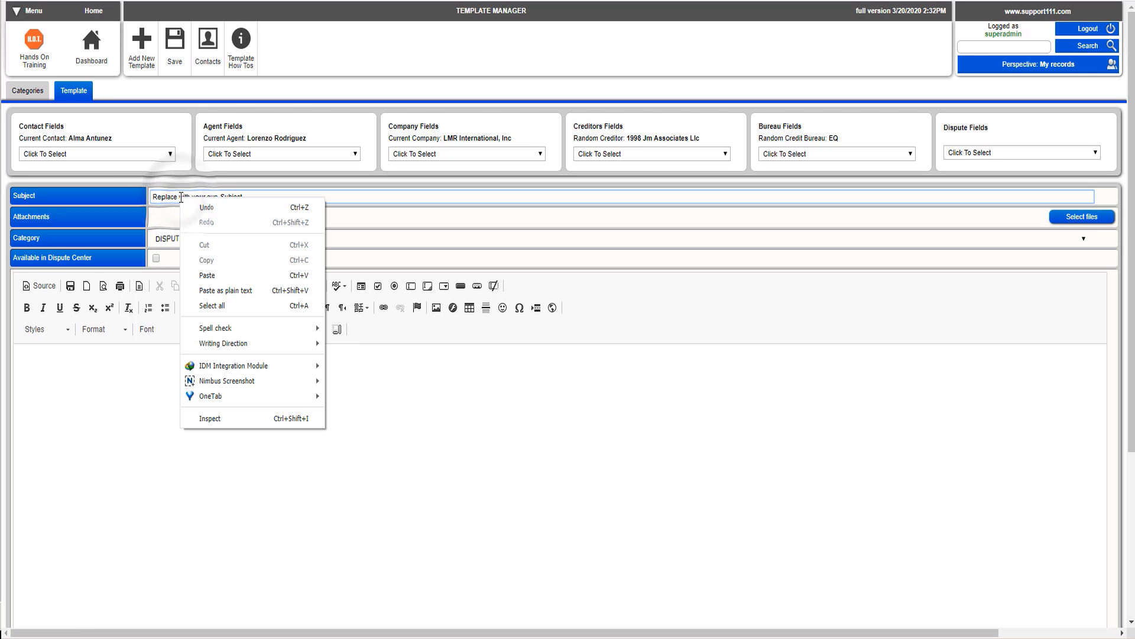
{"action": "left_click", "coordinate": [159, 197]}
{"action": "triple_click", "coordinate": [159, 197]}
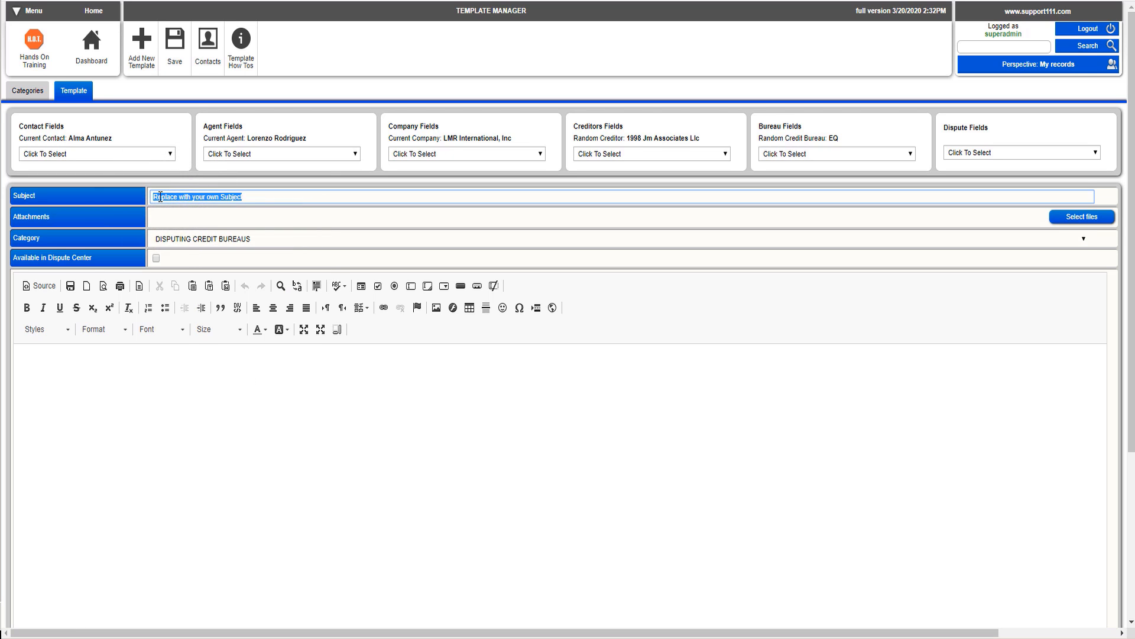
{"action": "type", "text": "TESTIN"}
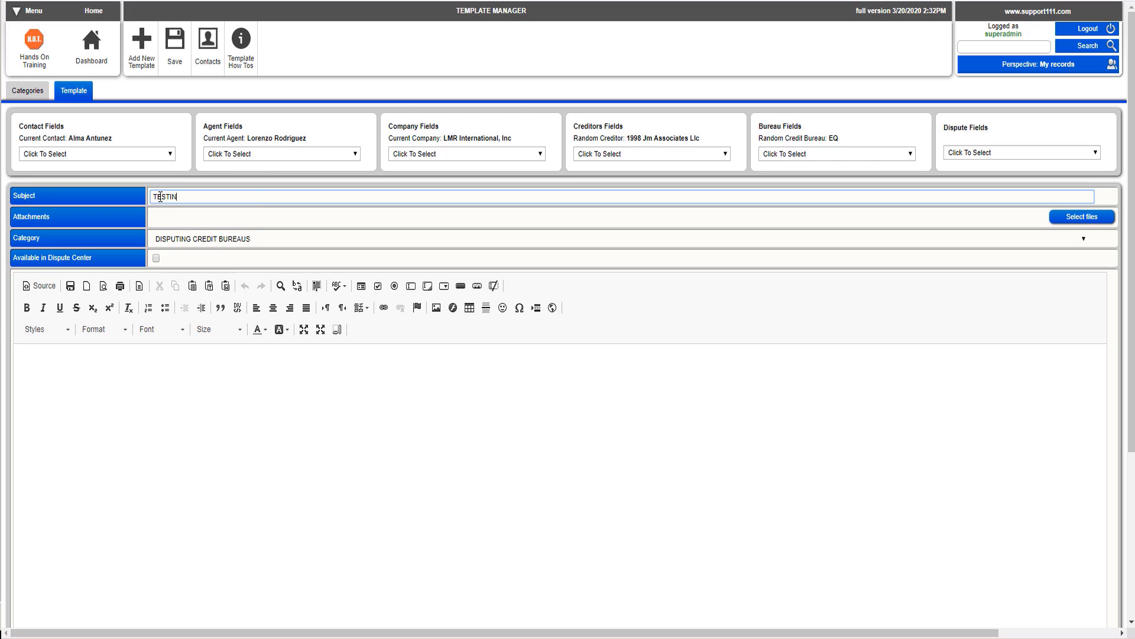
{"action": "type", "text": "G IMAGES"}
Step: Make the template available in the Dispute Center and save it
{"action": "left_click", "coordinate": [154, 260]}
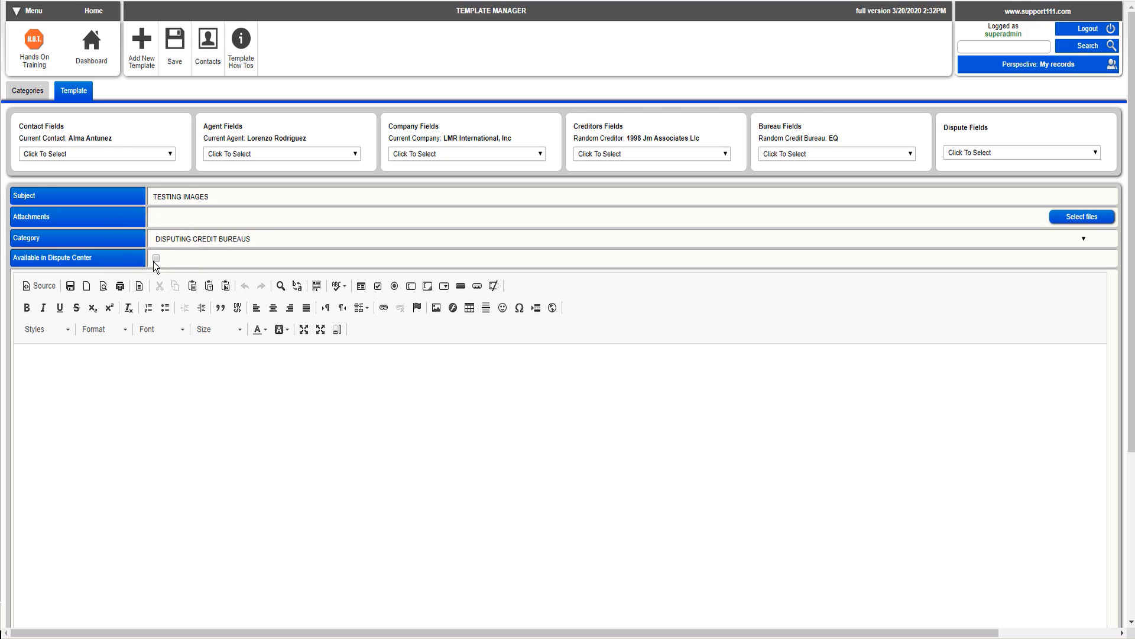
{"action": "left_click", "coordinate": [154, 260]}
{"action": "left_click", "coordinate": [170, 64]}
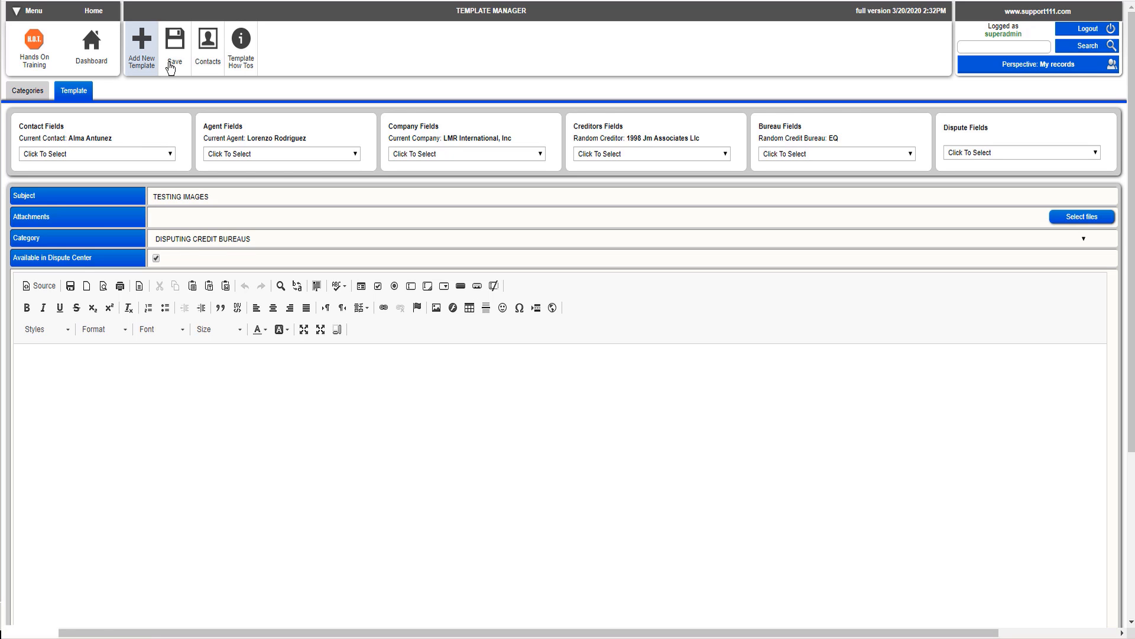
{"action": "left_click", "coordinate": [173, 65]}
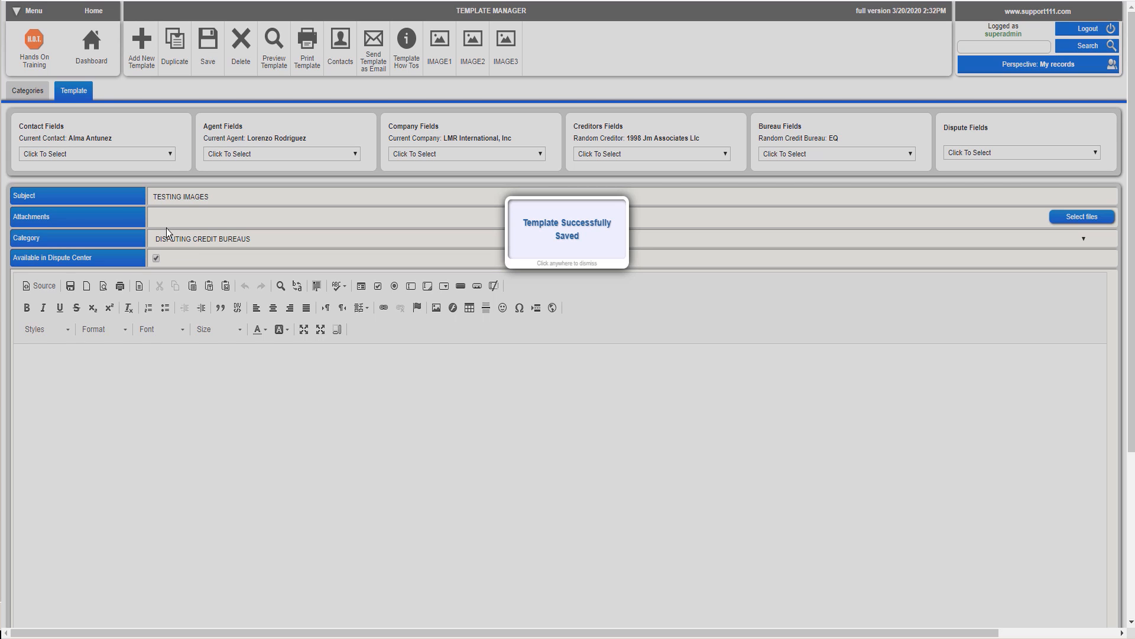
{"action": "left_click", "coordinate": [196, 56]}
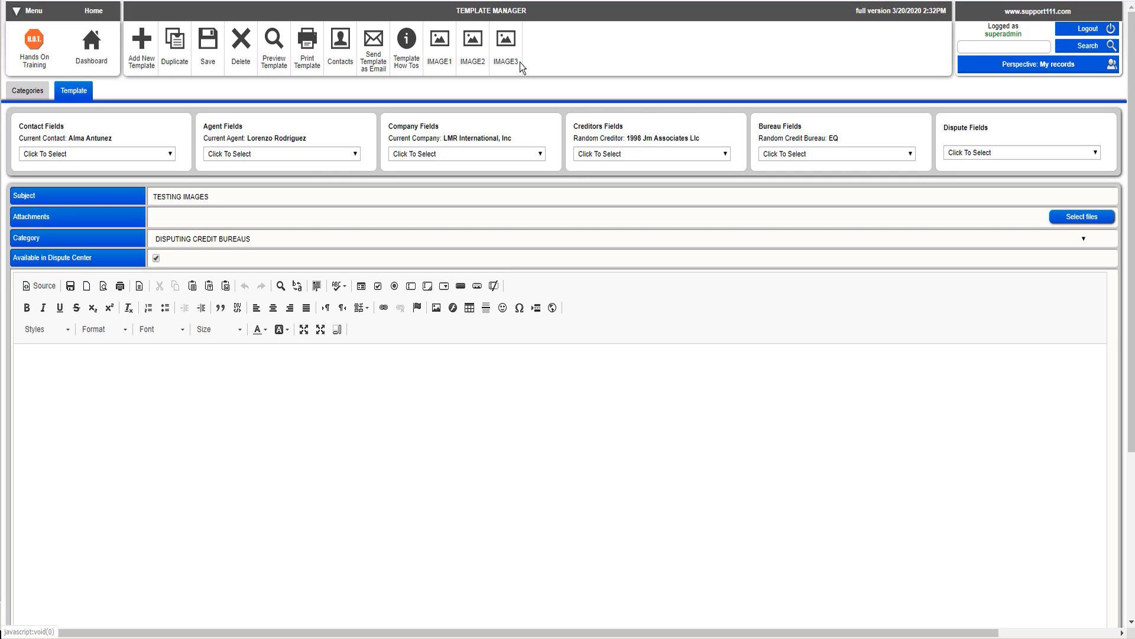
Step: Upload the 'From the Desk of' JPG from the PDF library as IMAGE1 and insert its tag at the top of the body
{"action": "left_click", "coordinate": [346, 405]}
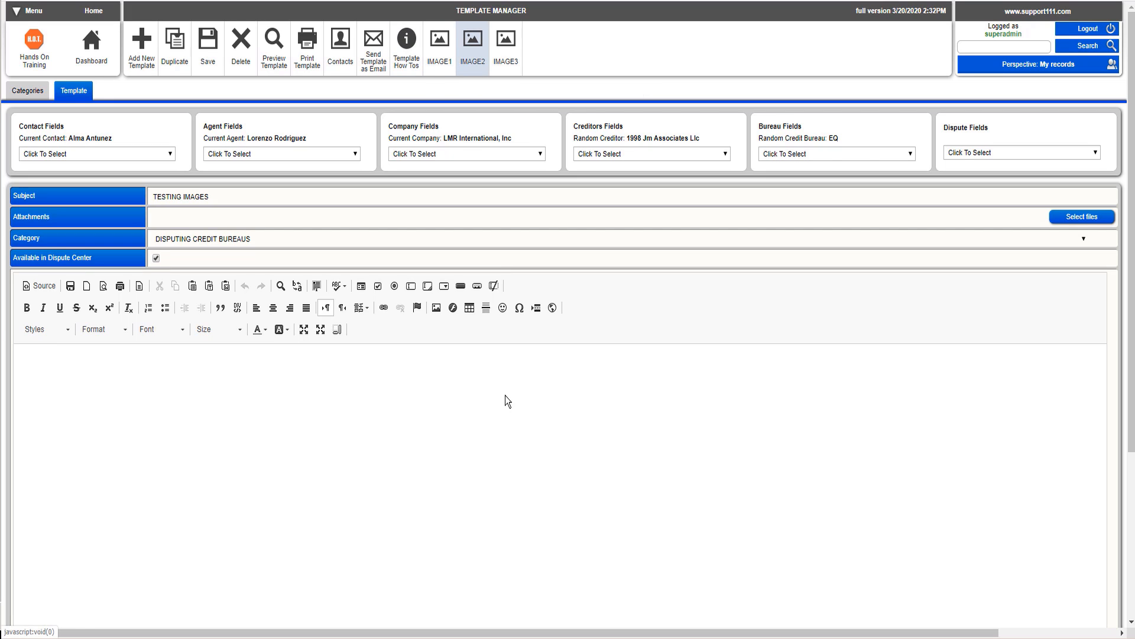
{"action": "left_click", "coordinate": [300, 377]}
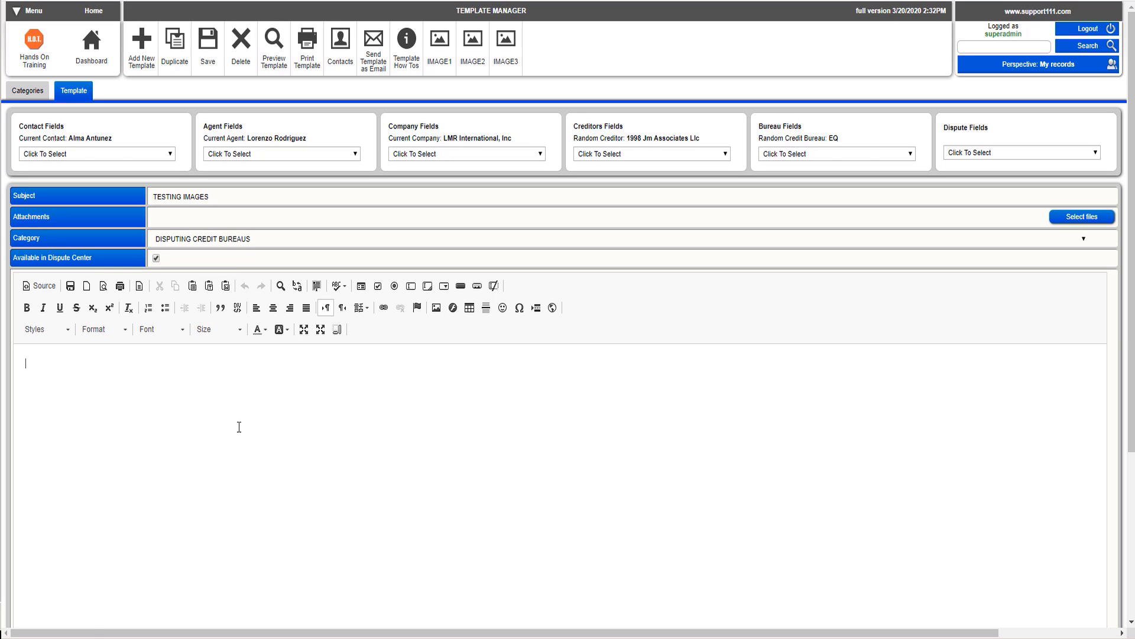
{"action": "left_click", "coordinate": [440, 63]}
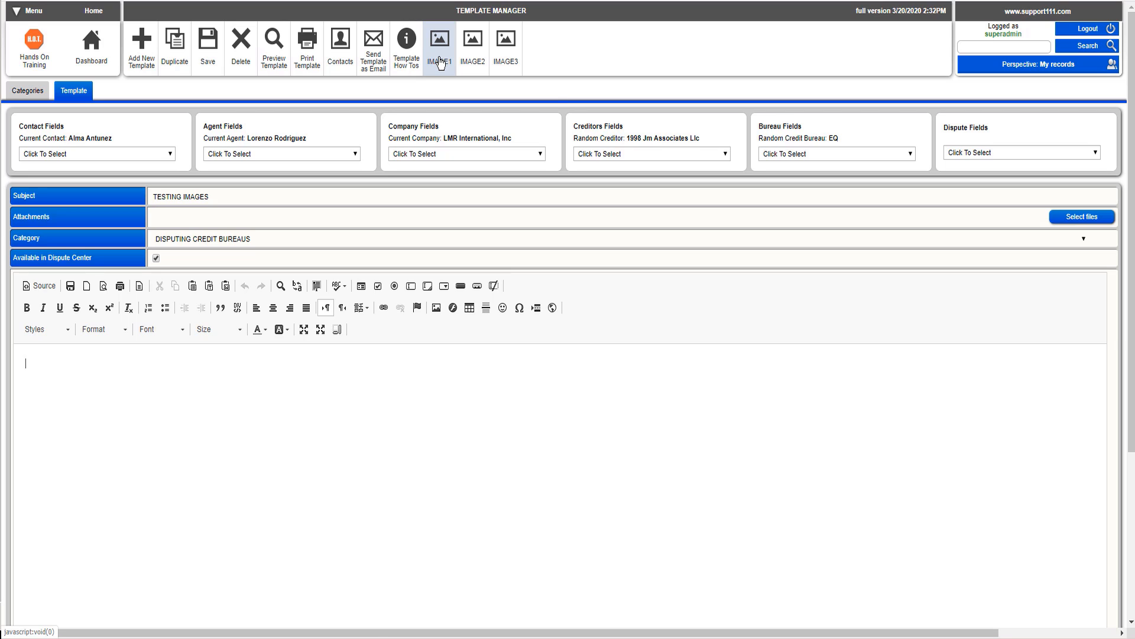
{"action": "left_click", "coordinate": [440, 63]}
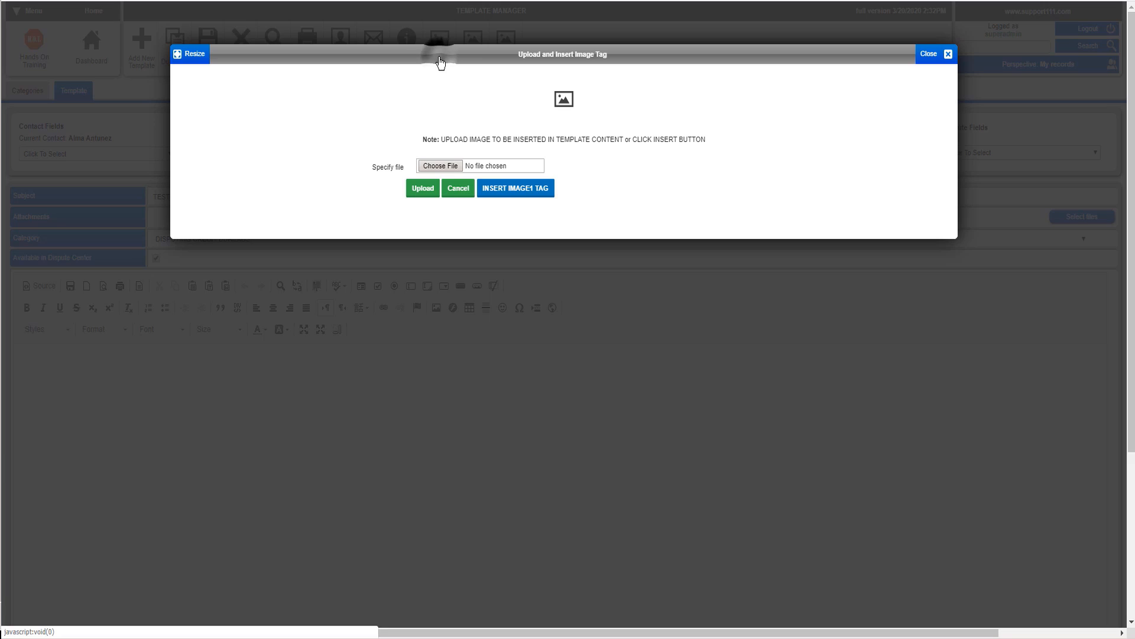
{"action": "left_click", "coordinate": [445, 166]}
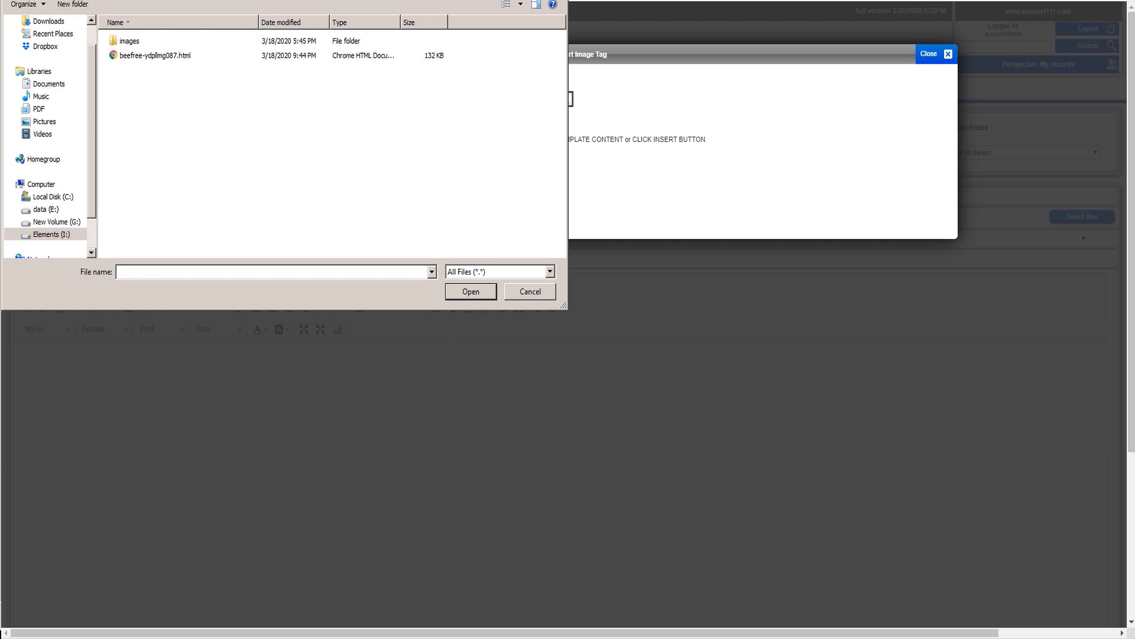
{"action": "left_click", "coordinate": [39, 109]}
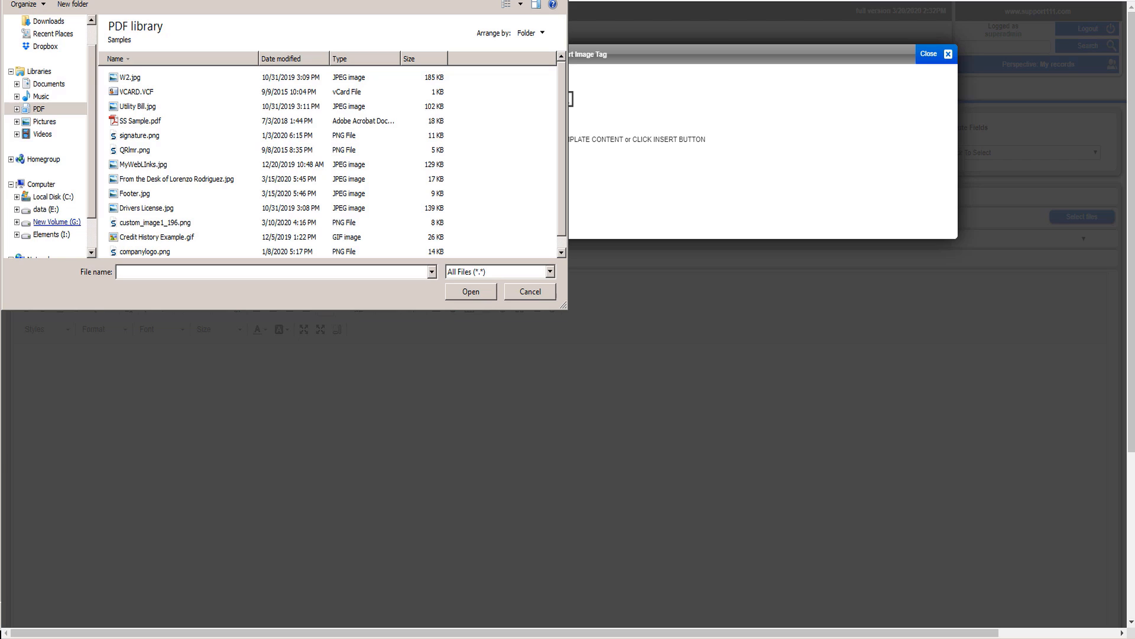
{"action": "double_click", "coordinate": [187, 184]}
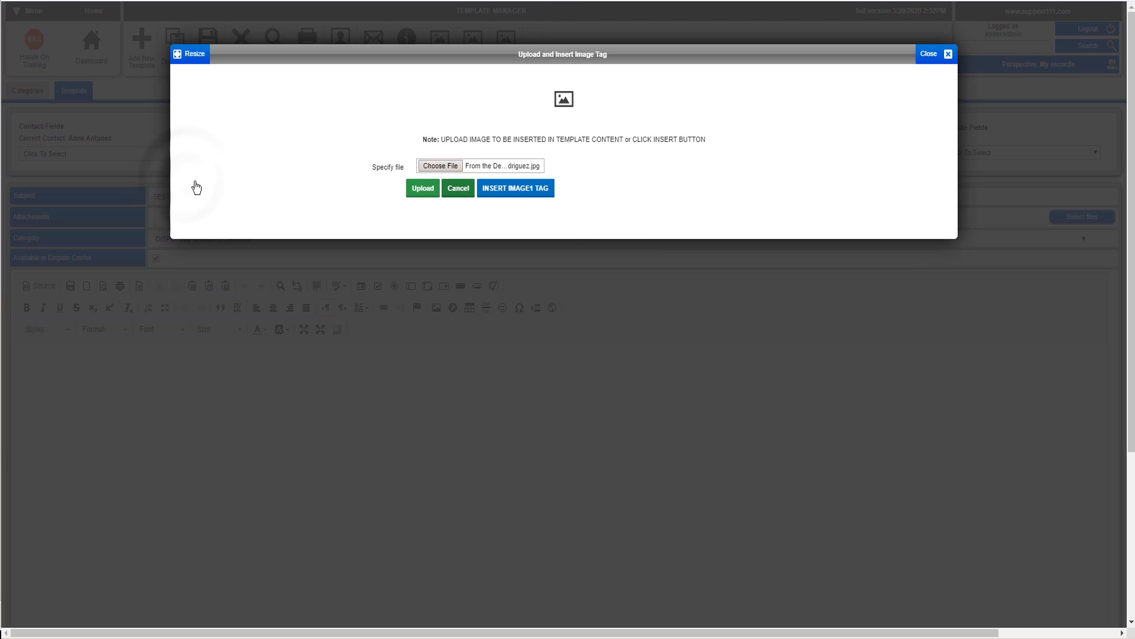
{"action": "left_click", "coordinate": [421, 194]}
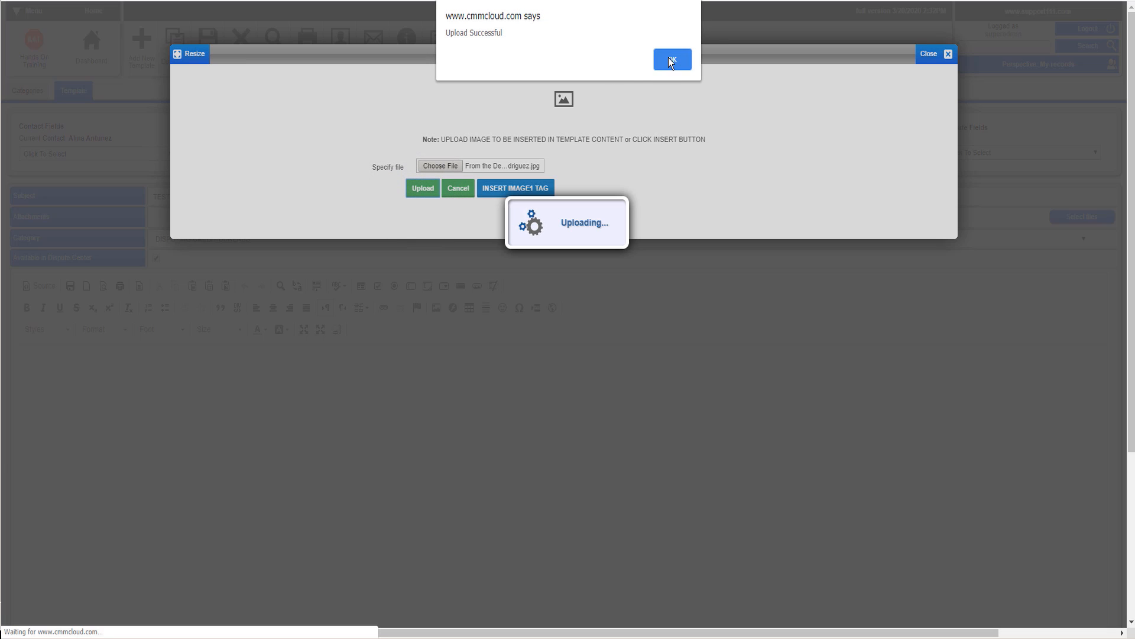
{"action": "left_click", "coordinate": [669, 58]}
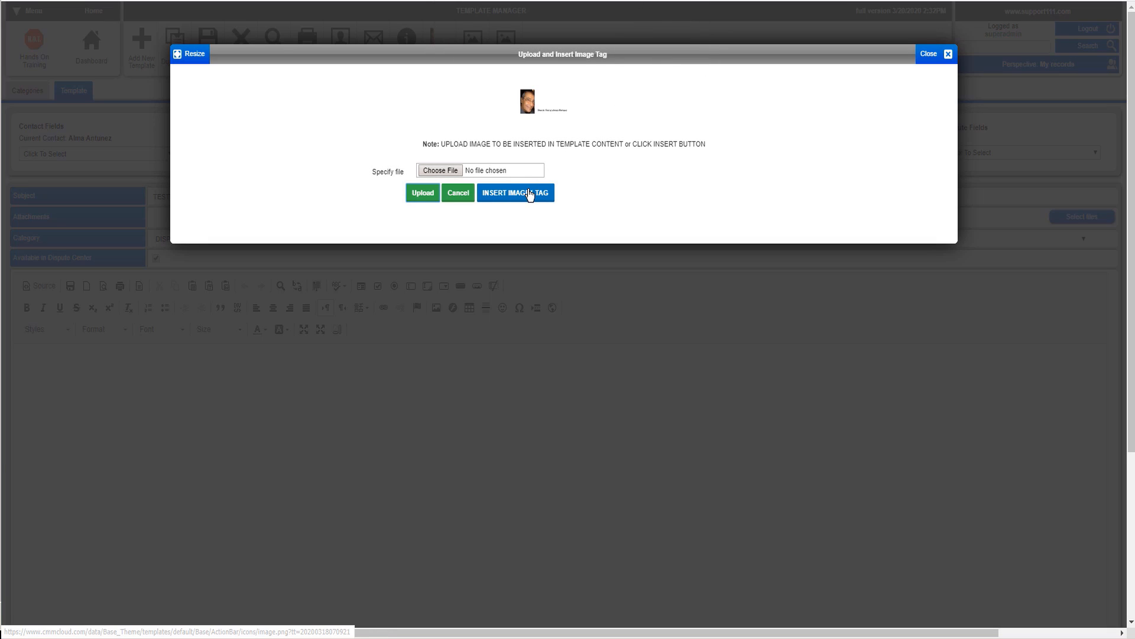
{"action": "left_click", "coordinate": [529, 194]}
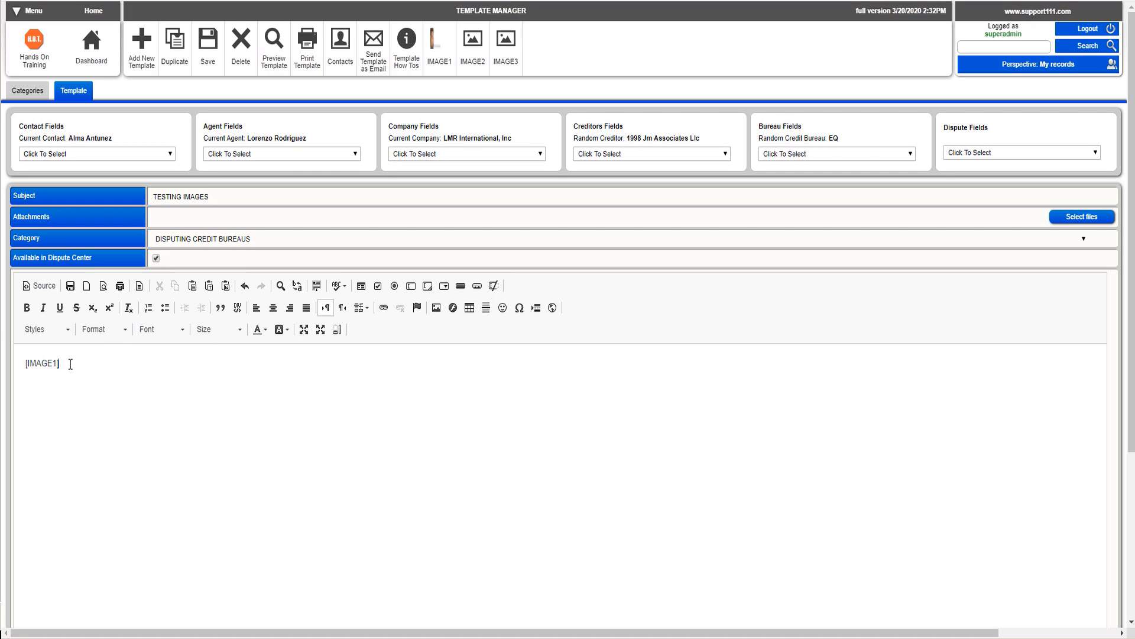
Step: On a new line below the image tag, write "Dear" followed by the contact's FIRST NAME field
{"action": "left_click", "coordinate": [113, 355]}
{"action": "key", "text": "Return"}
{"action": "type", "text": "Dear"}
{"action": "left_click", "coordinate": [122, 153]}
{"action": "key", "text": "f"}
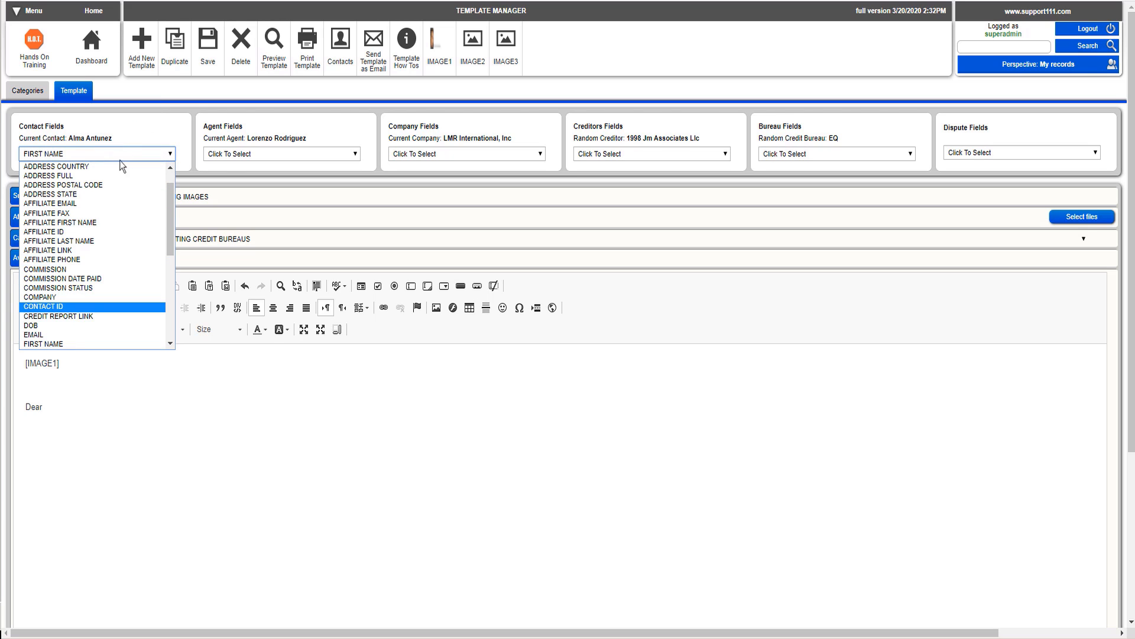
{"action": "left_click", "coordinate": [83, 343]}
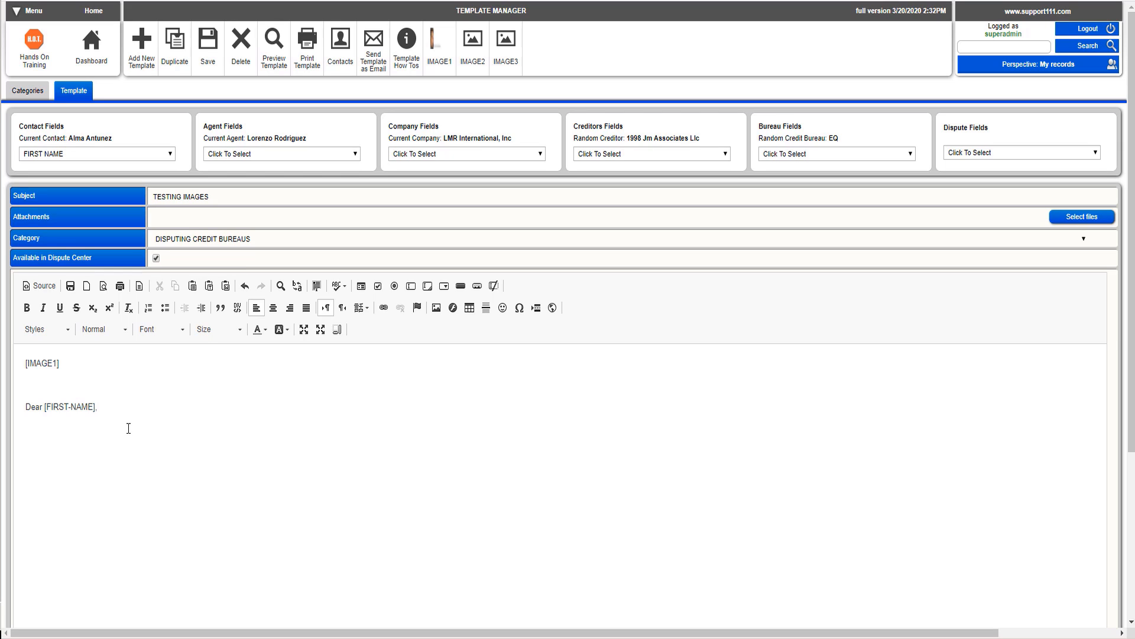
Step: Upload Footer.jpg as IMAGE2 and insert its tag below the greeting
{"action": "left_click", "coordinate": [475, 58]}
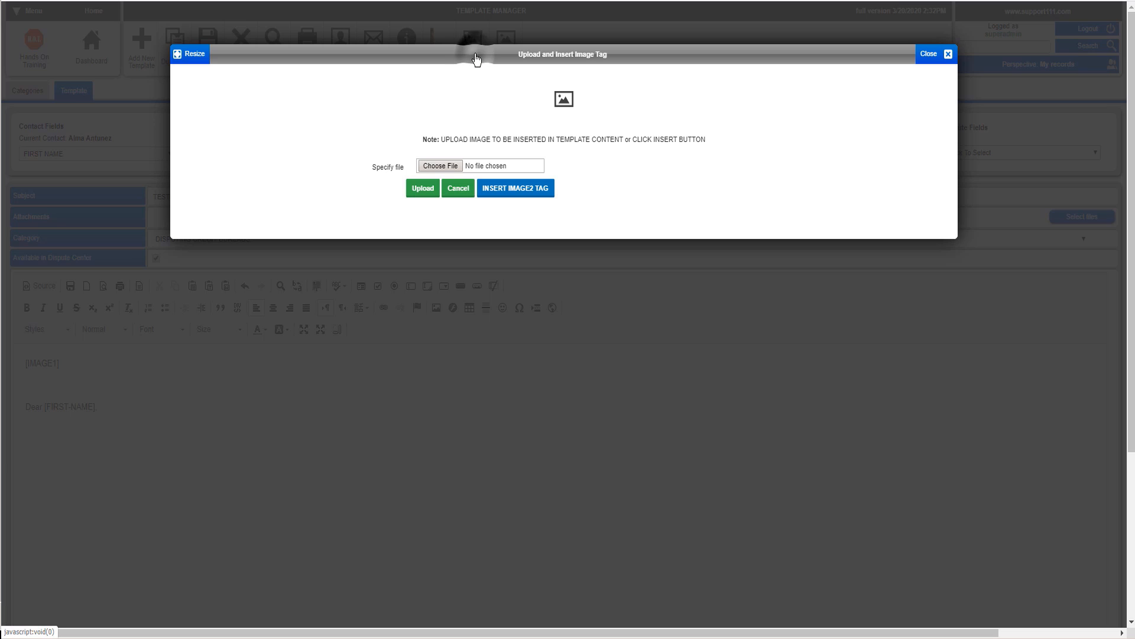
{"action": "left_click", "coordinate": [440, 166]}
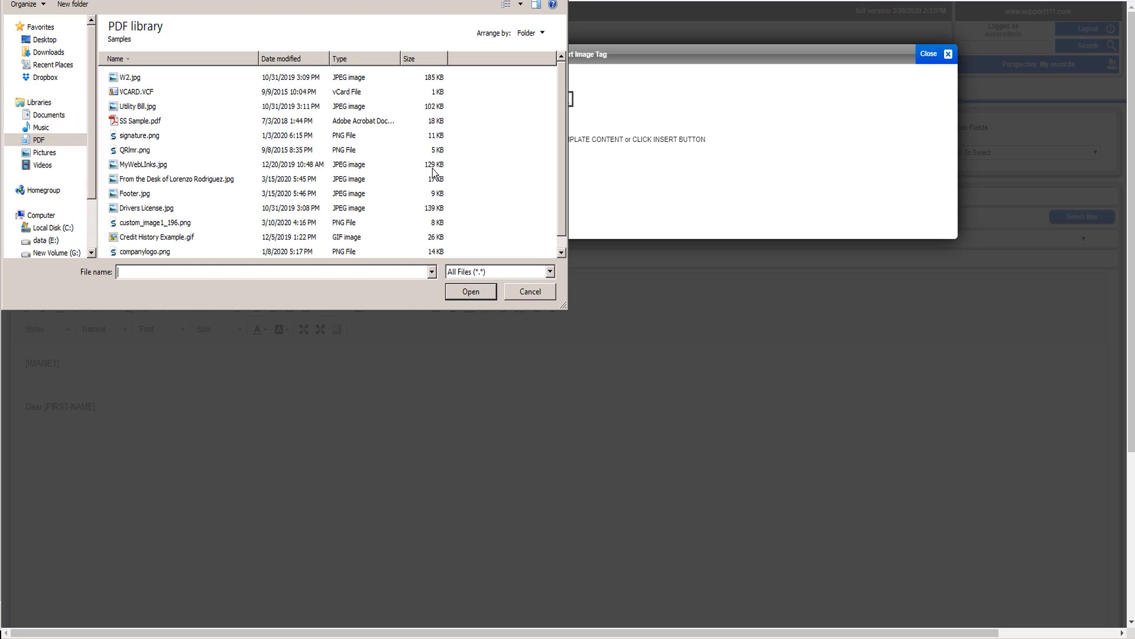
{"action": "double_click", "coordinate": [126, 197]}
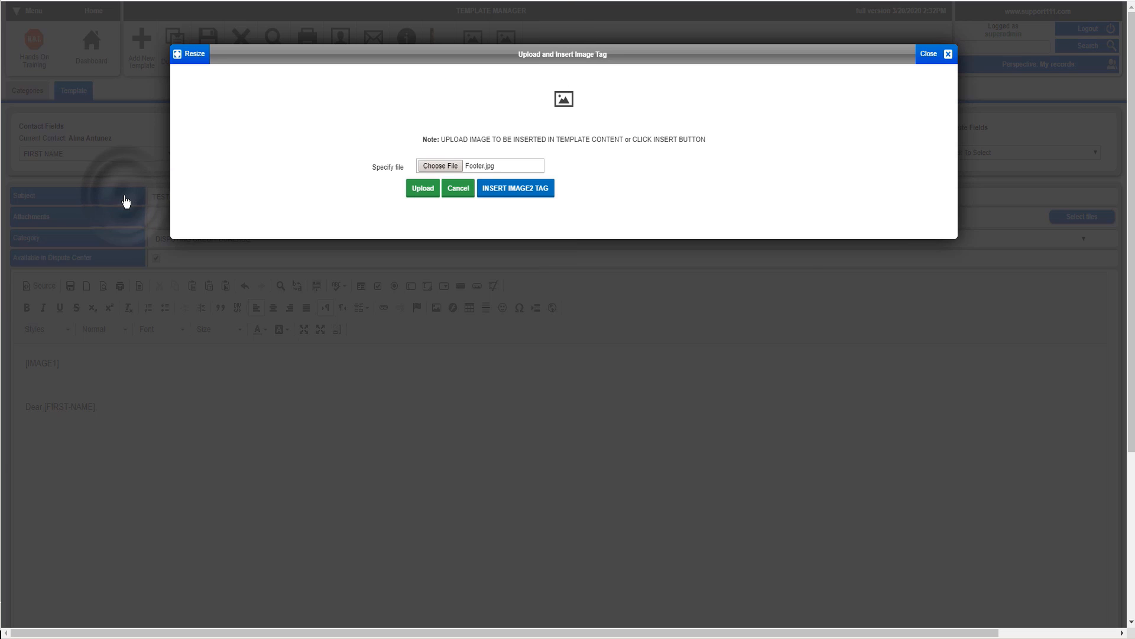
{"action": "left_click", "coordinate": [429, 191]}
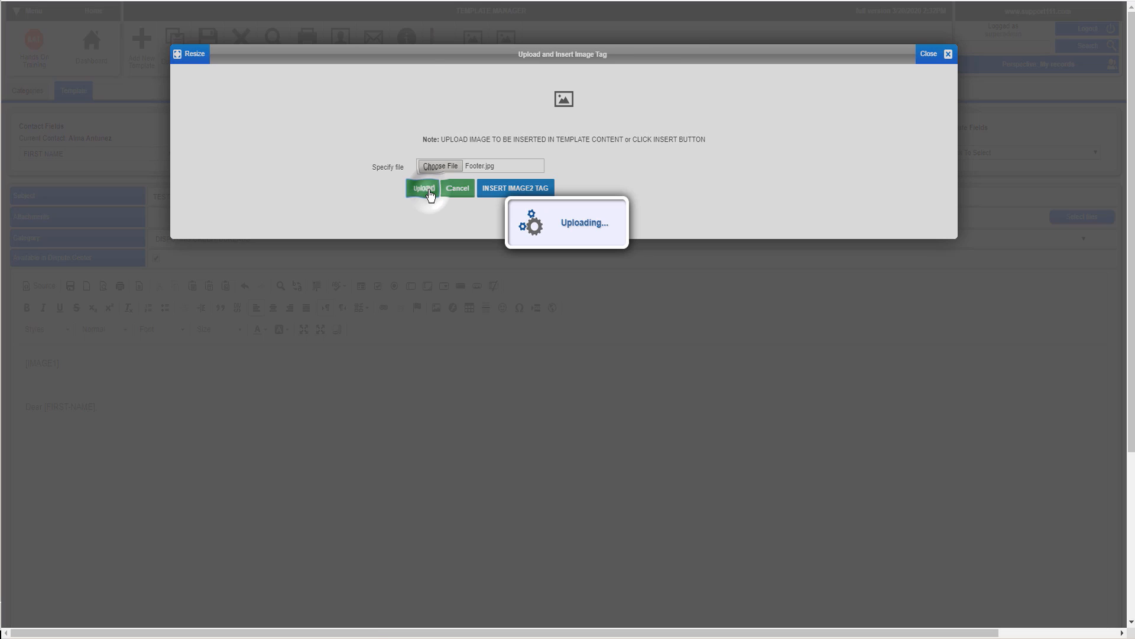
{"action": "left_click", "coordinate": [678, 59]}
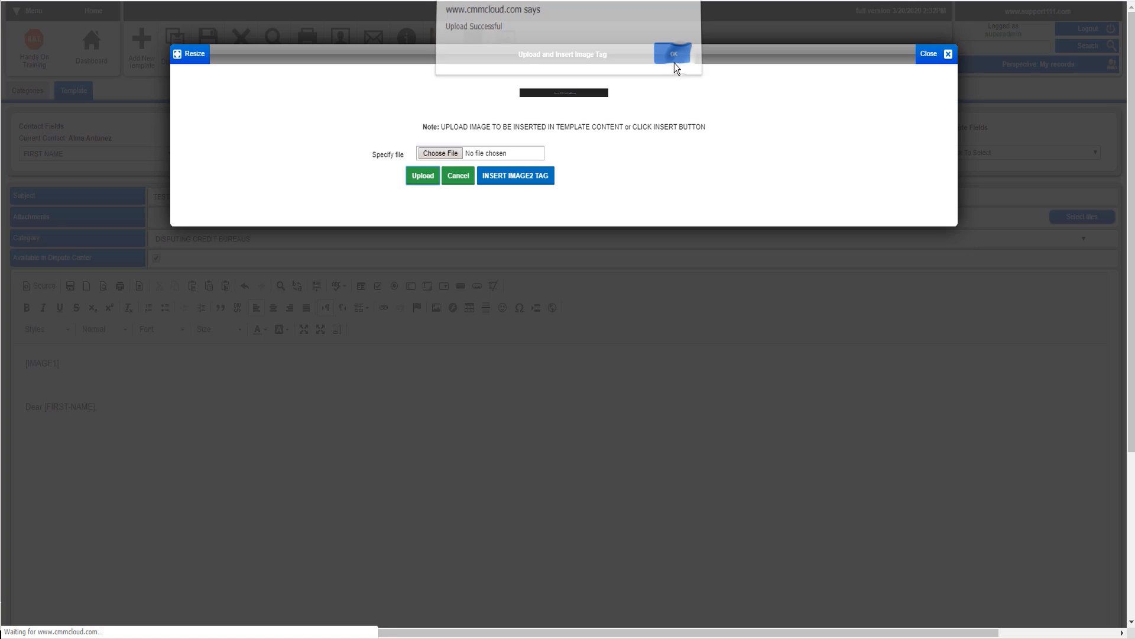
{"action": "left_click", "coordinate": [512, 175]}
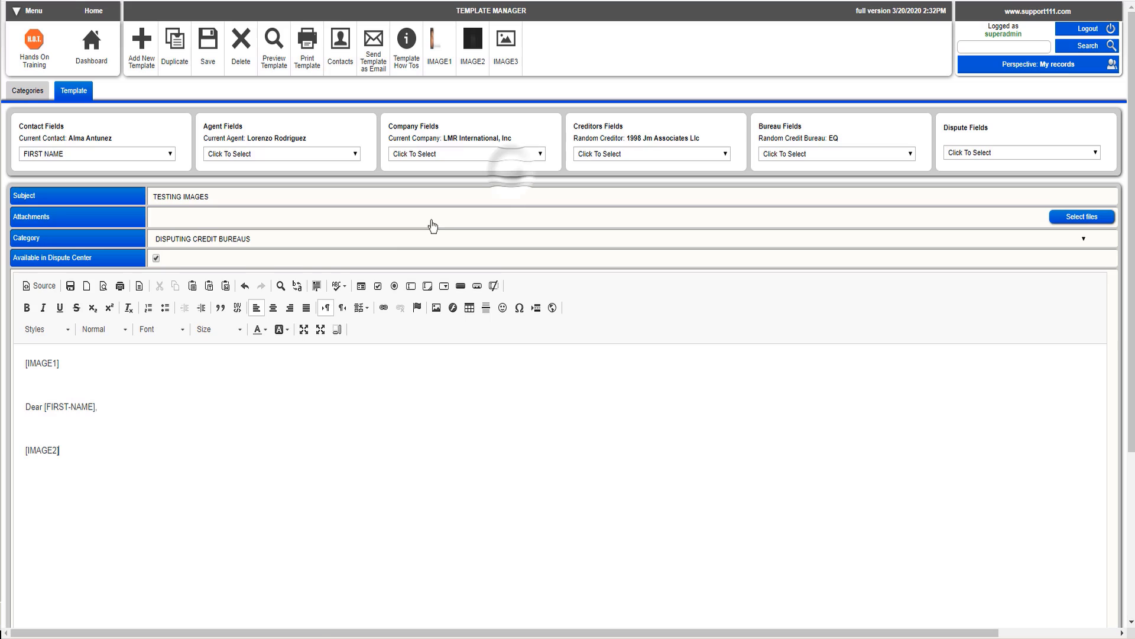
Step: Add blank lines between the greeting and the IMAGE2 tag
{"action": "left_click", "coordinate": [68, 444]}
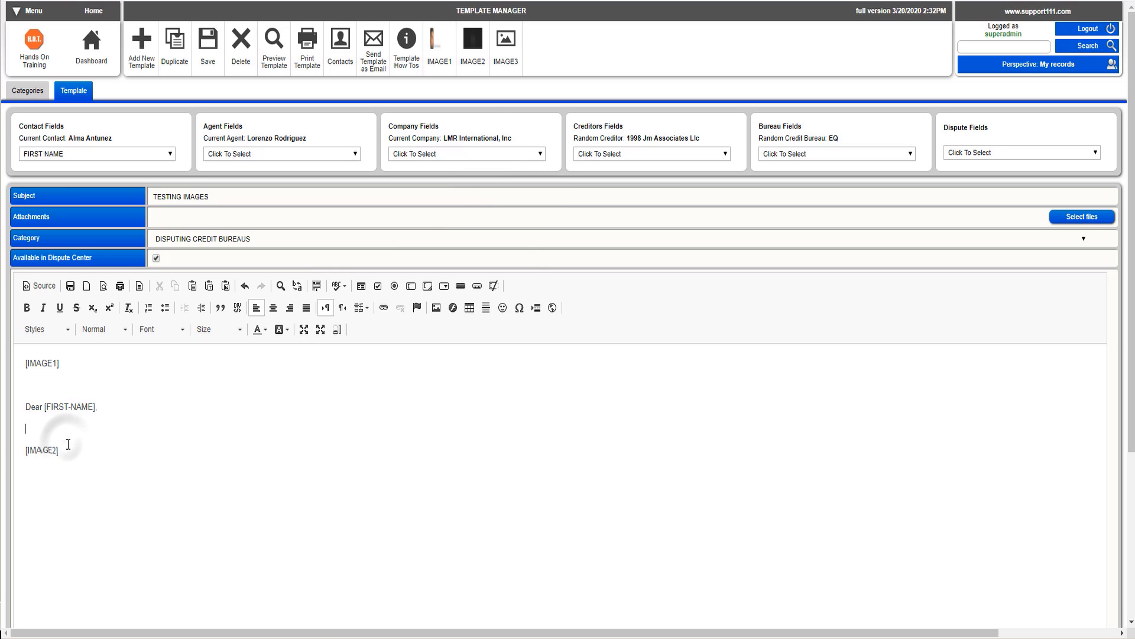
{"action": "key", "text": "Return"}
{"action": "key", "text": "Return"}
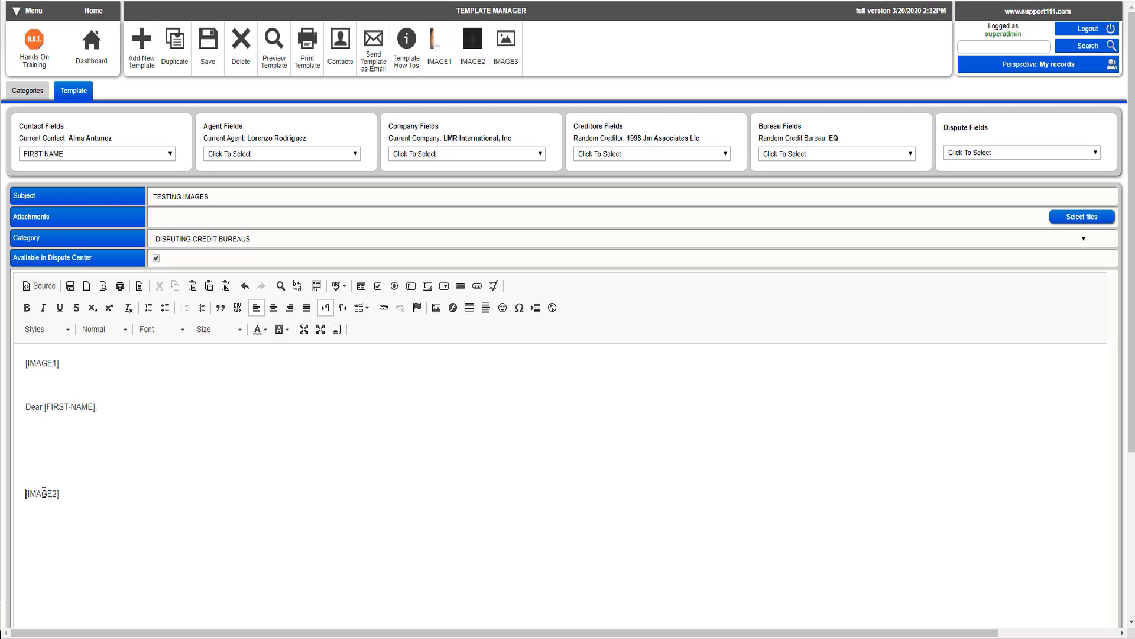
{"action": "left_click", "coordinate": [33, 443]}
Step: Insert an image whose URL is the copied address of the 'We go to work for you' graphic from the business website
{"action": "left_click", "coordinate": [436, 310]}
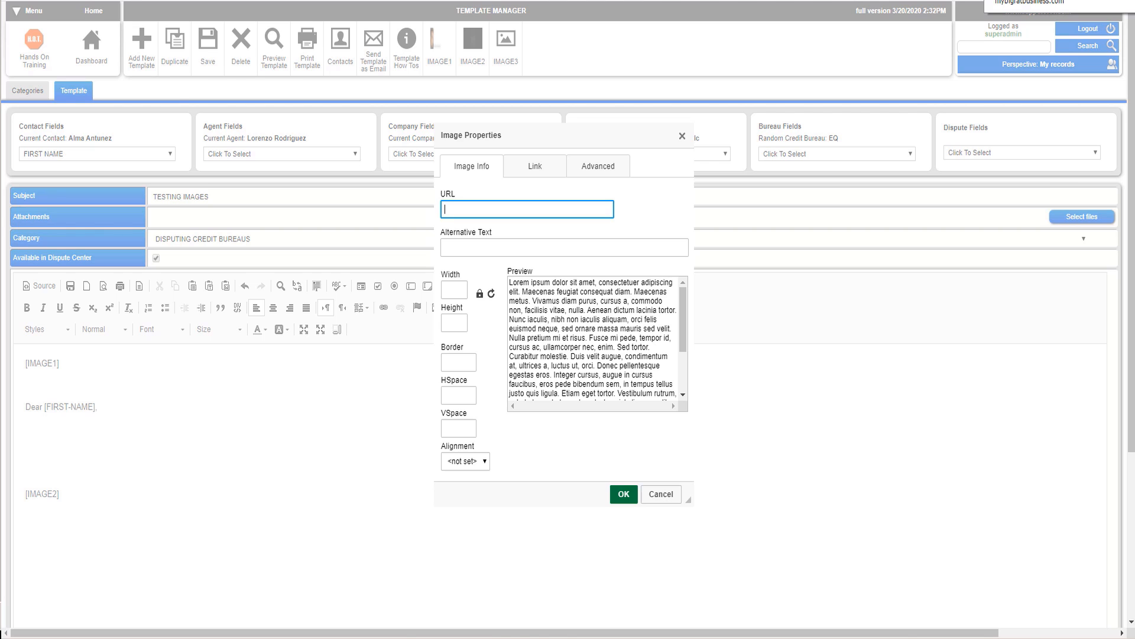
{"action": "left_click", "coordinate": [1032, 0]}
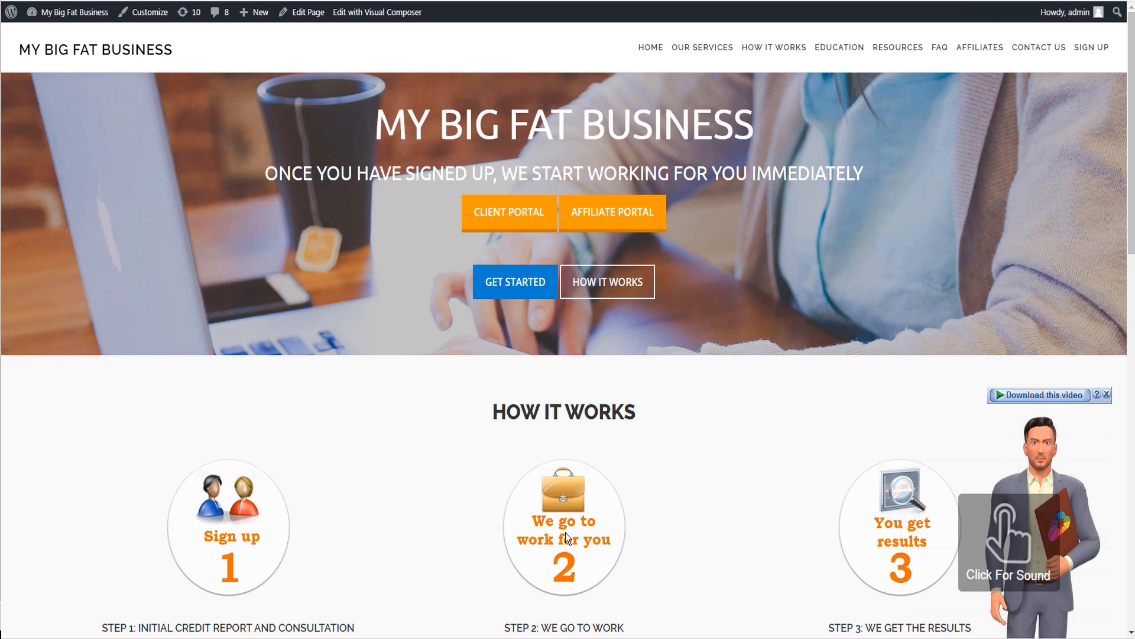
{"action": "right_click", "coordinate": [549, 504]}
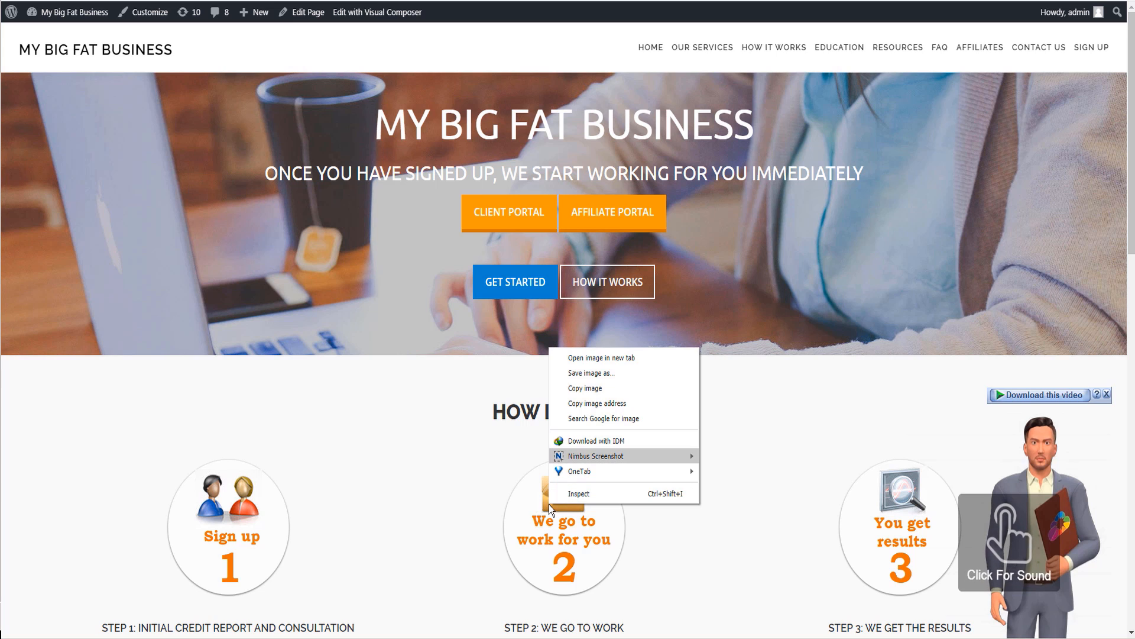
{"action": "left_click", "coordinate": [592, 404]}
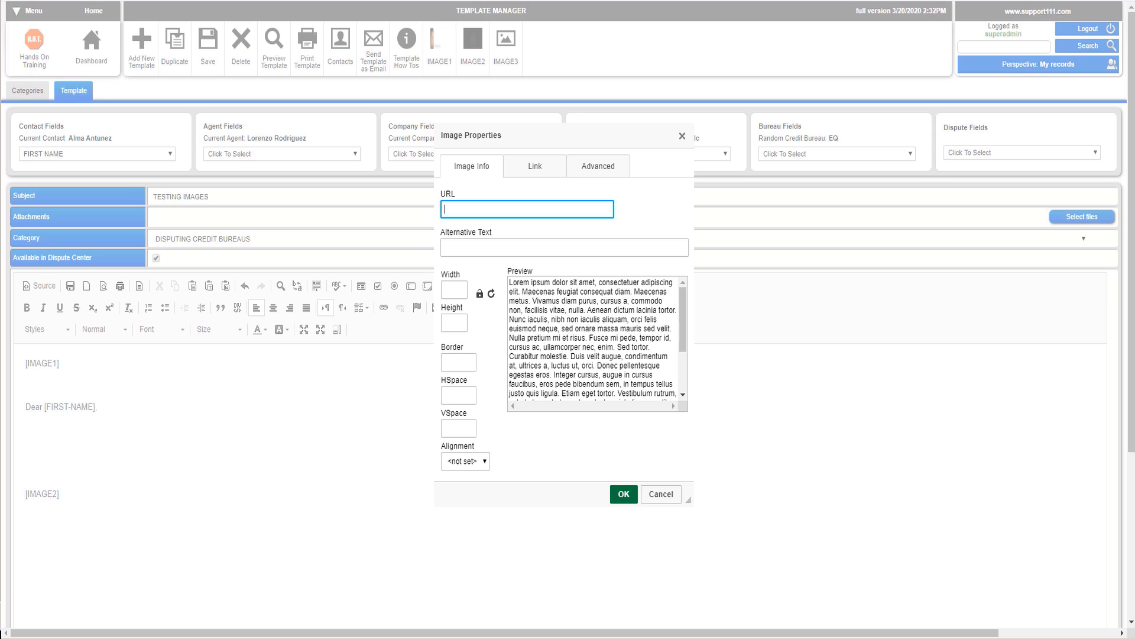
{"action": "key", "text": "ctrl+v"}
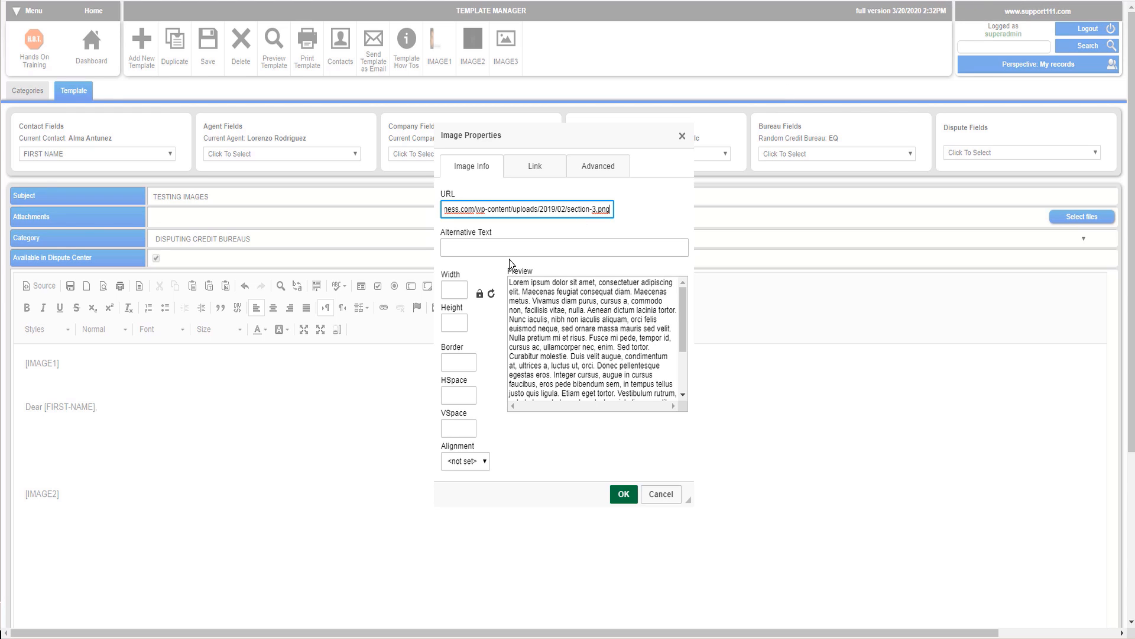
{"action": "left_click", "coordinate": [463, 247]}
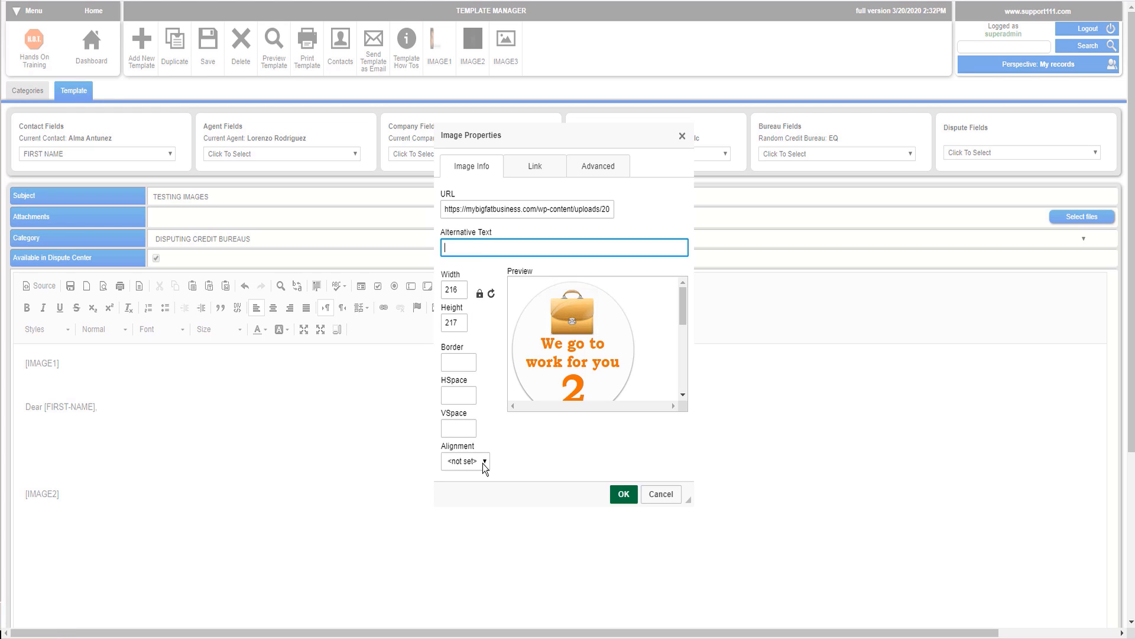
Step: Link the image to http:www/mybigfatbusiness.com
{"action": "left_click", "coordinate": [534, 167]}
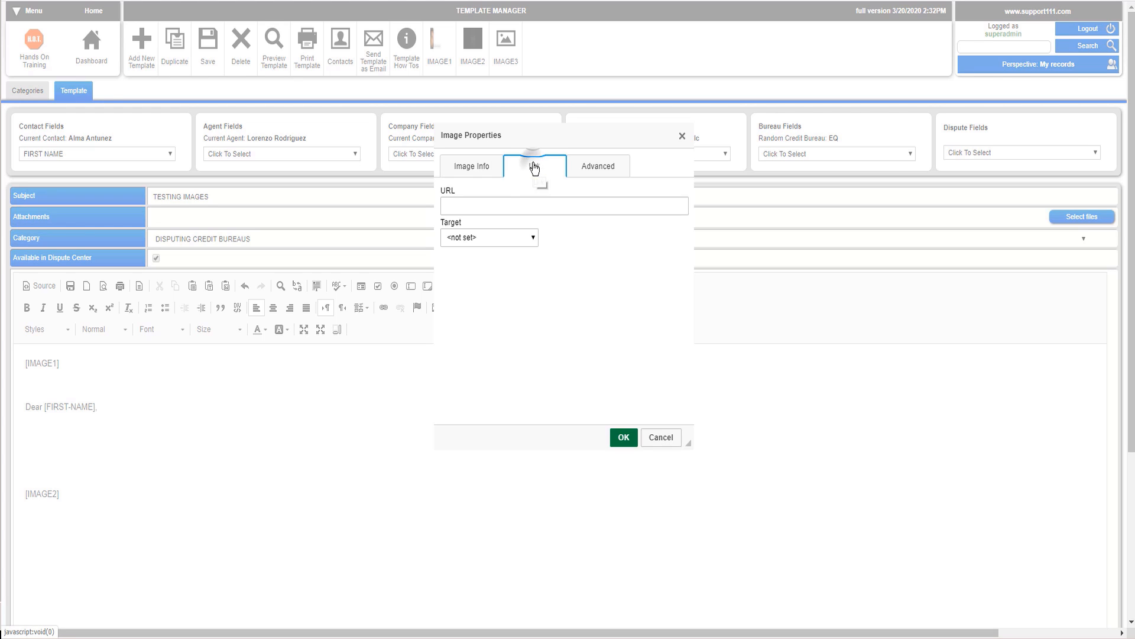
{"action": "left_click", "coordinate": [467, 208]}
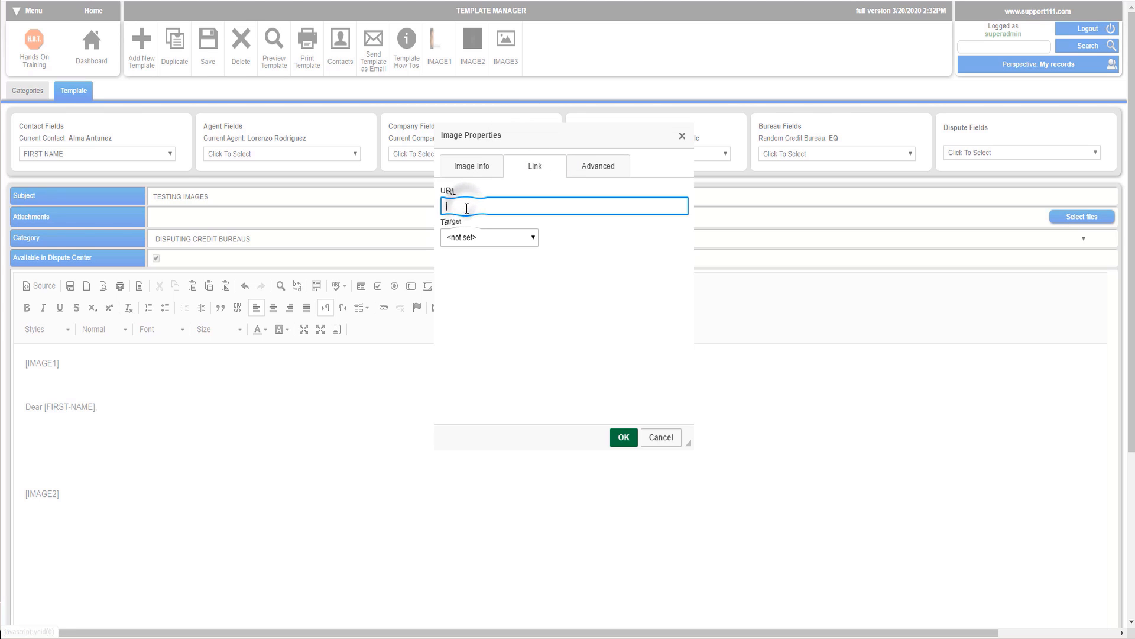
{"action": "type", "text": "htt"}
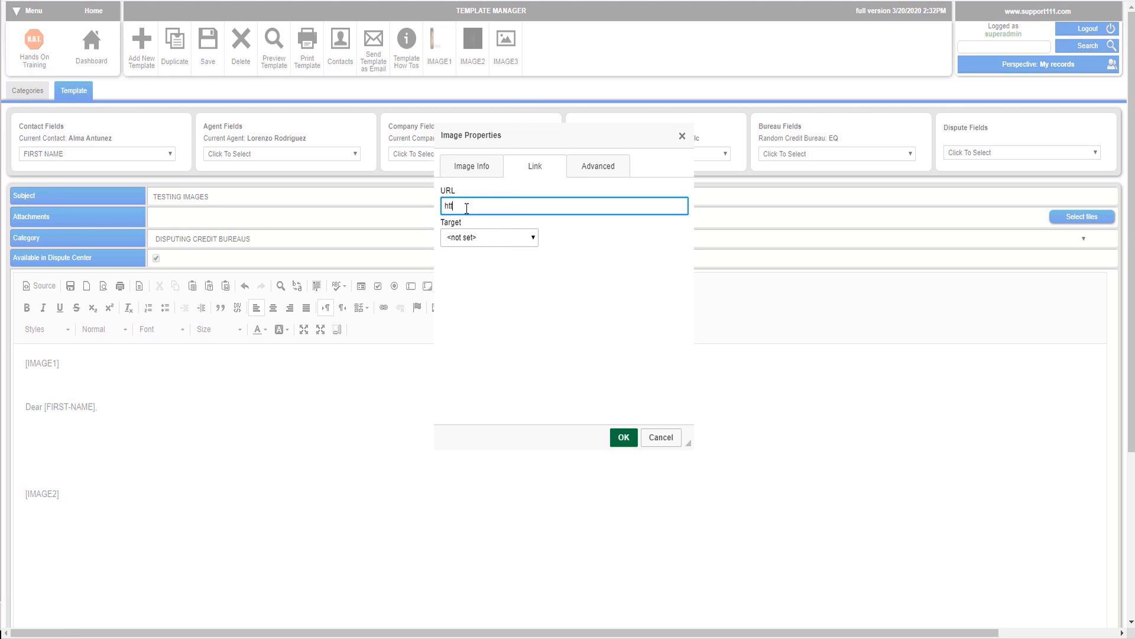
{"action": "type", "text": "p:www/mybigfatbusiness.com"}
Step: Set the link target to New Window (_blank) and confirm the image properties
{"action": "left_click", "coordinate": [492, 239]}
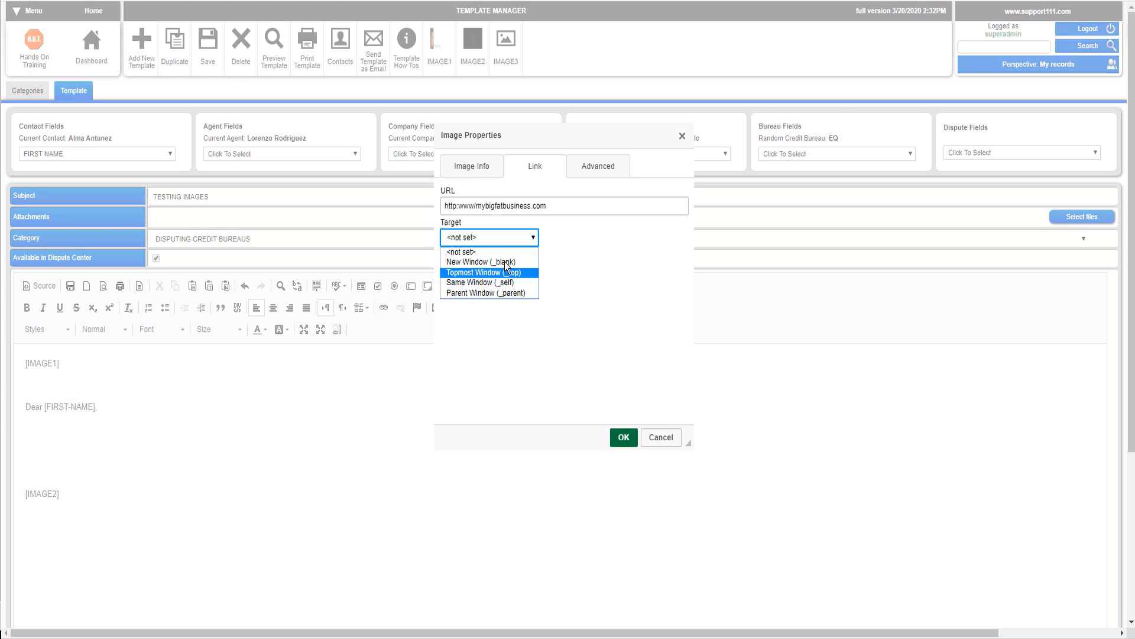
{"action": "key", "text": "Down"}
{"action": "key", "text": "Down"}
{"action": "key", "text": "Down"}
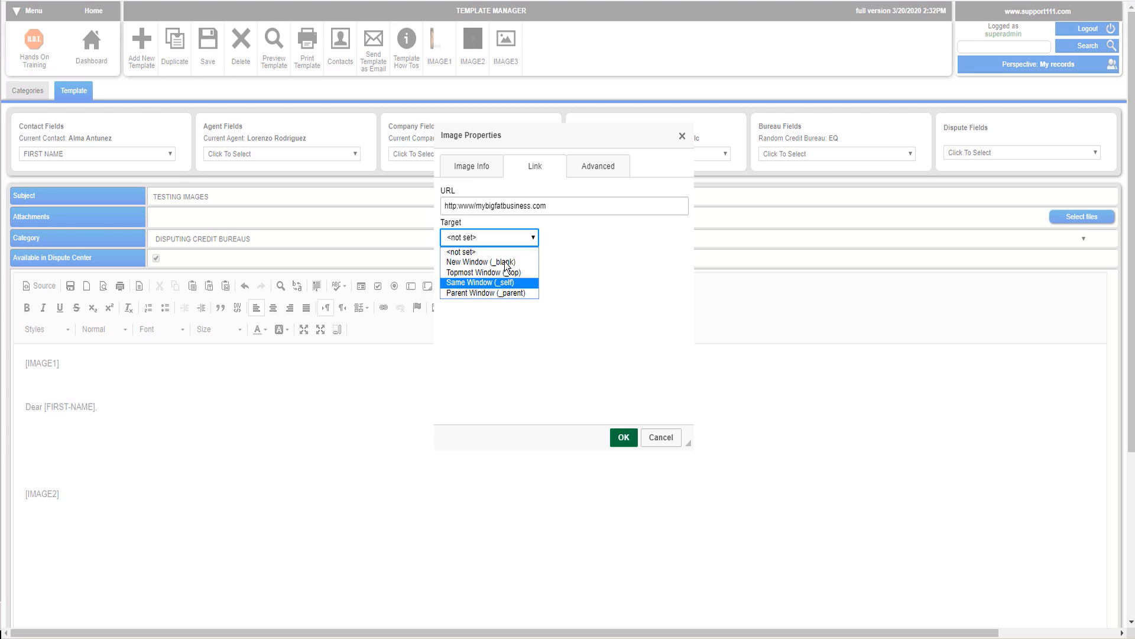
{"action": "key", "text": "Up"}
{"action": "key", "text": "Up"}
{"action": "key", "text": "Up"}
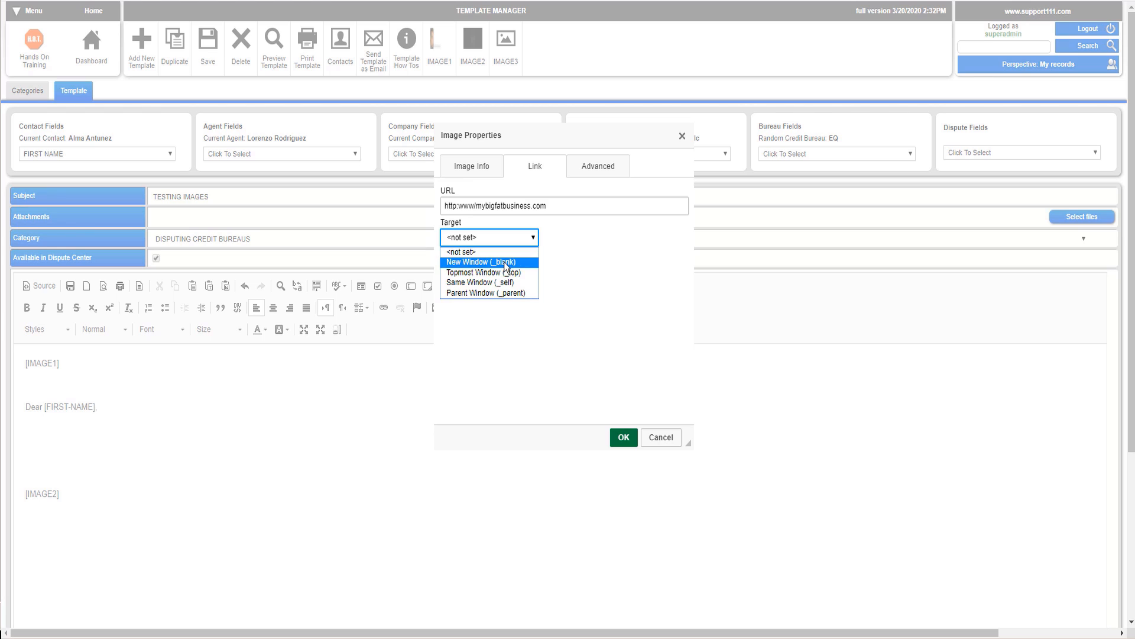
{"action": "left_click", "coordinate": [504, 263]}
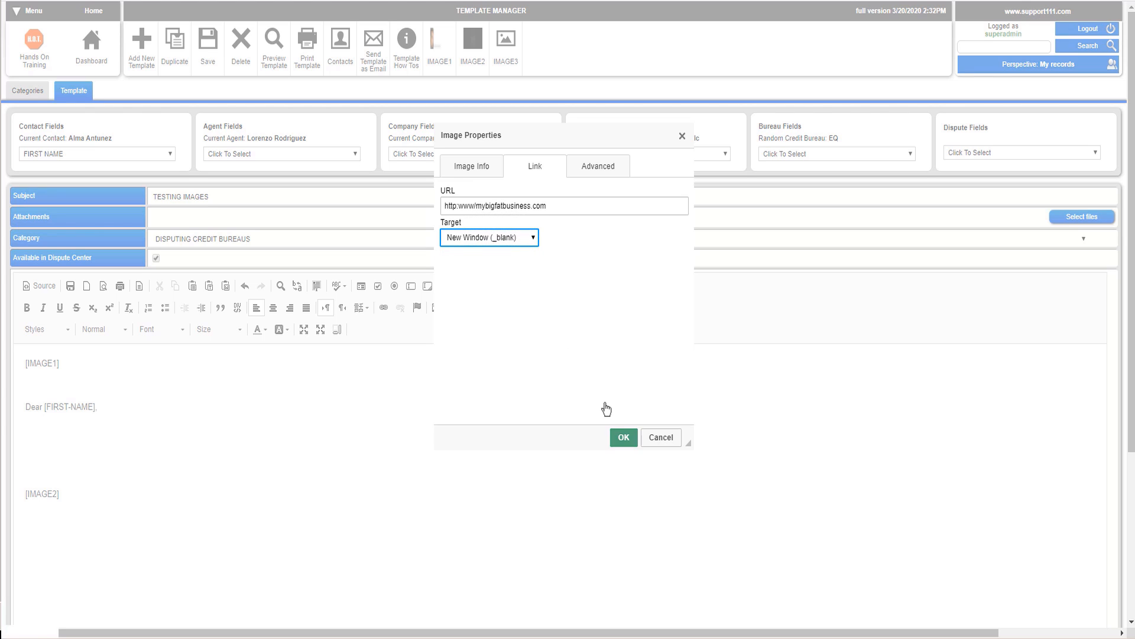
{"action": "left_click", "coordinate": [622, 437]}
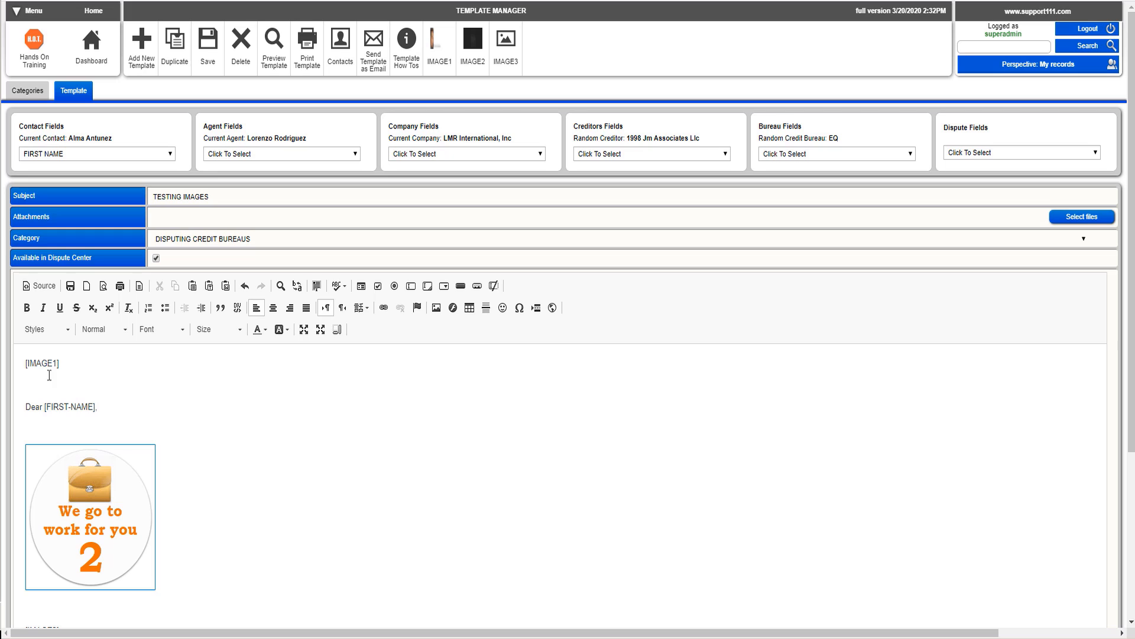
Step: Add two blank lines after the linked image and save the template
{"action": "left_click", "coordinate": [195, 522]}
{"action": "left_click", "coordinate": [252, 565]}
{"action": "key", "text": "Return"}
{"action": "key", "text": "Return"}
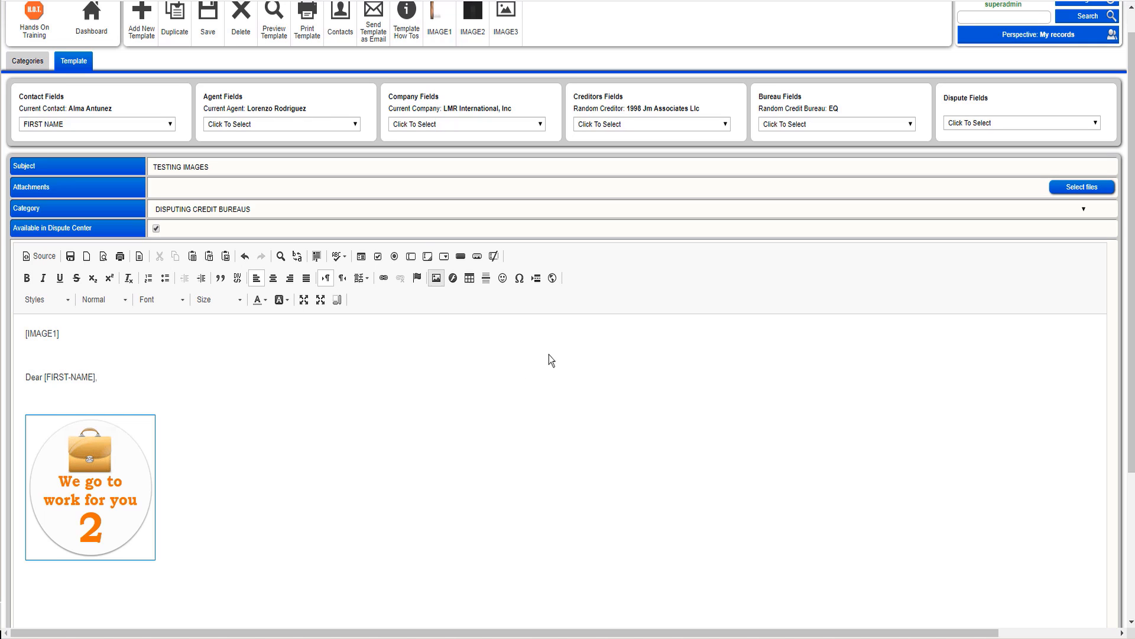
{"action": "left_click", "coordinate": [212, 35]}
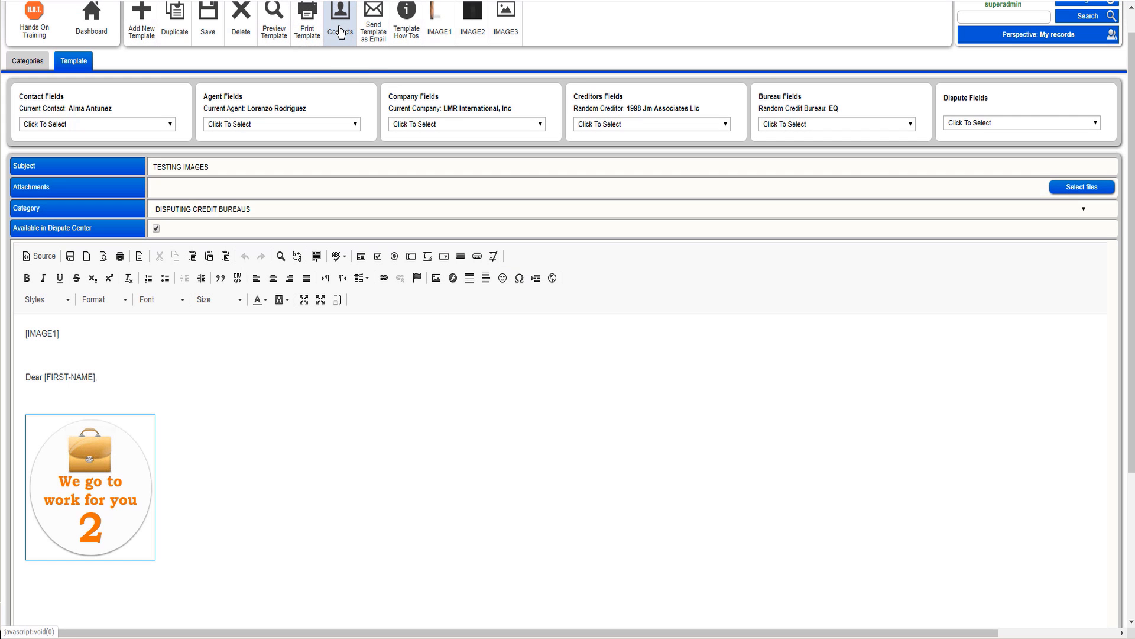
Step: Open the first contact's Dispute Center and assign the TESTING IMAGES template to the first Inquiry-A dispute
{"action": "left_click", "coordinate": [341, 26]}
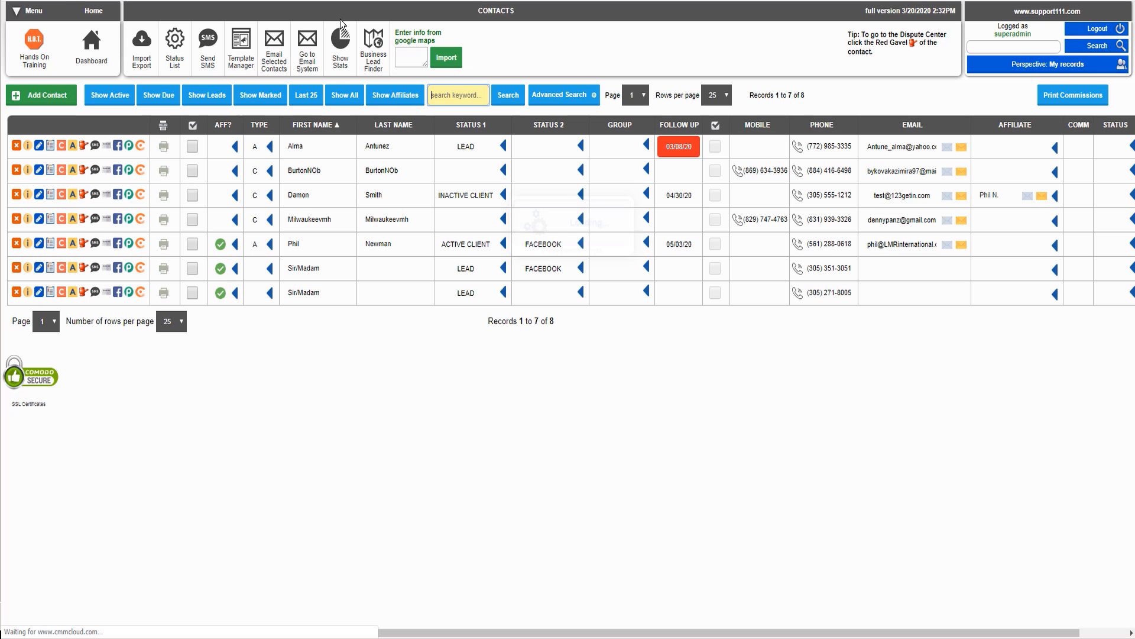
{"action": "left_click", "coordinate": [81, 148]}
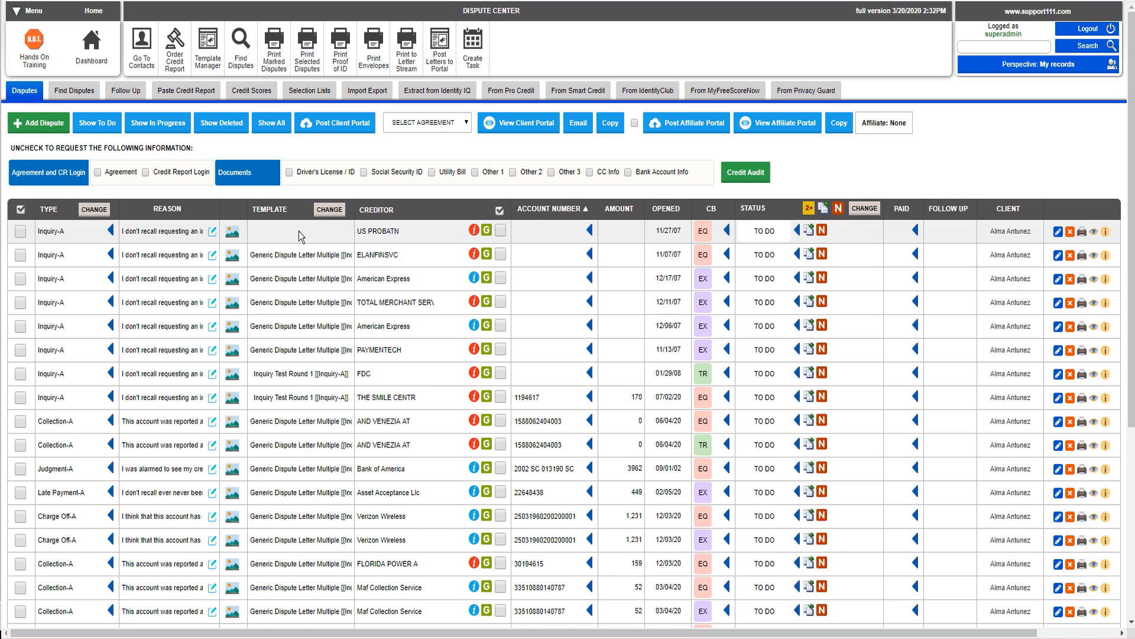
{"action": "left_click", "coordinate": [300, 232]}
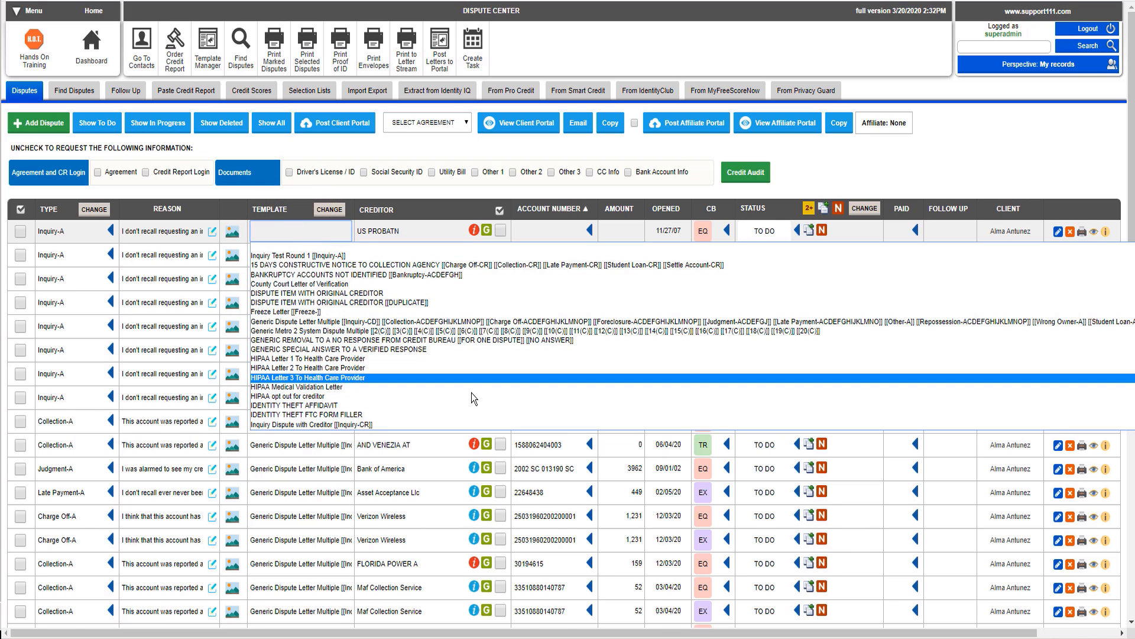
{"action": "key", "text": "t"}
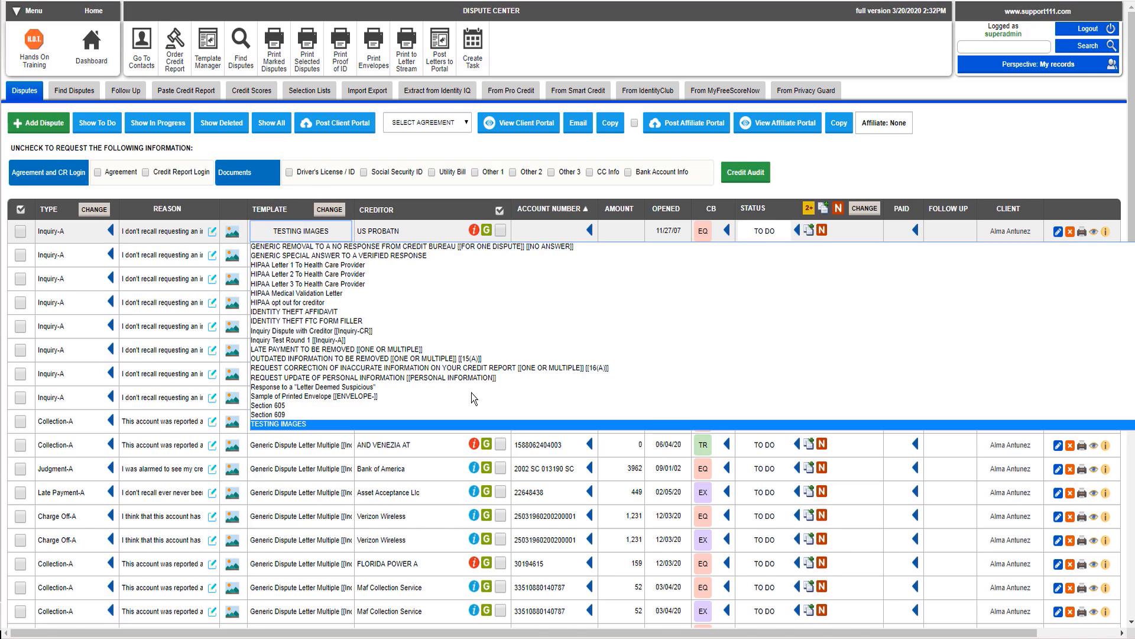
{"action": "left_click", "coordinate": [319, 427]}
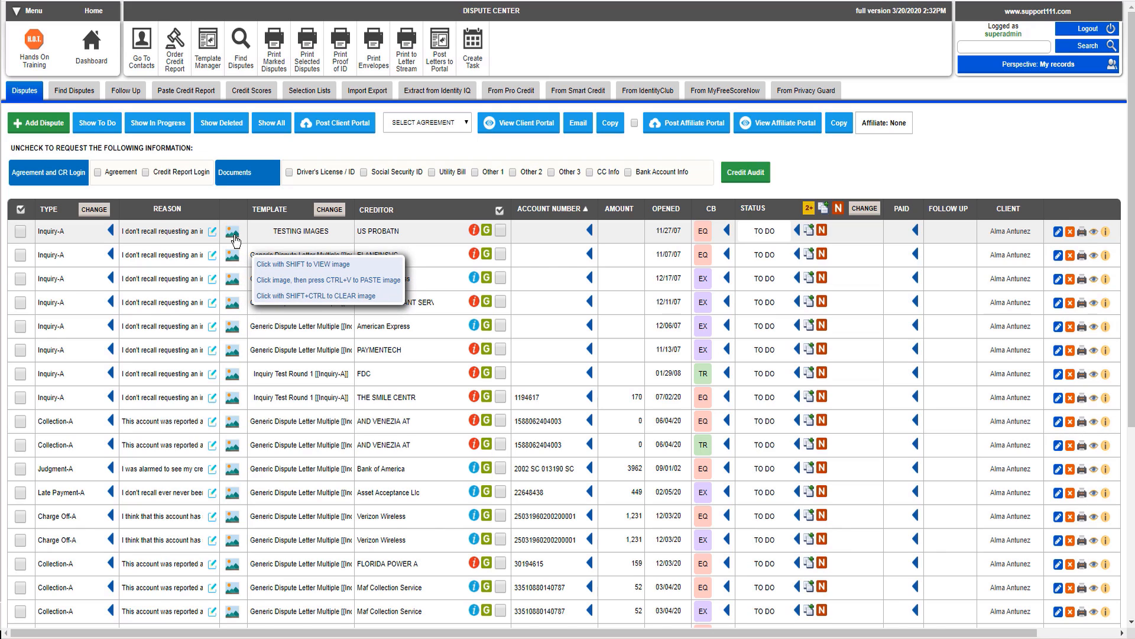
Step: Capture a screenshot of the dispute table's CB-to-client columns area with the screenshot extension
{"action": "right_click", "coordinate": [1062, 3]}
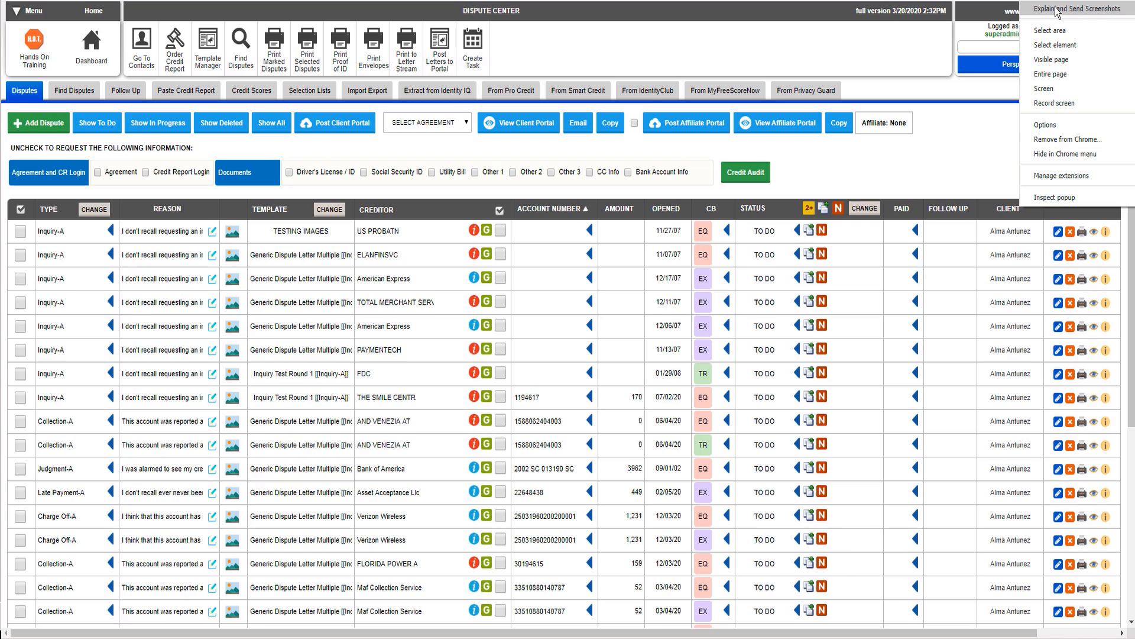
{"action": "left_click", "coordinate": [1056, 10]}
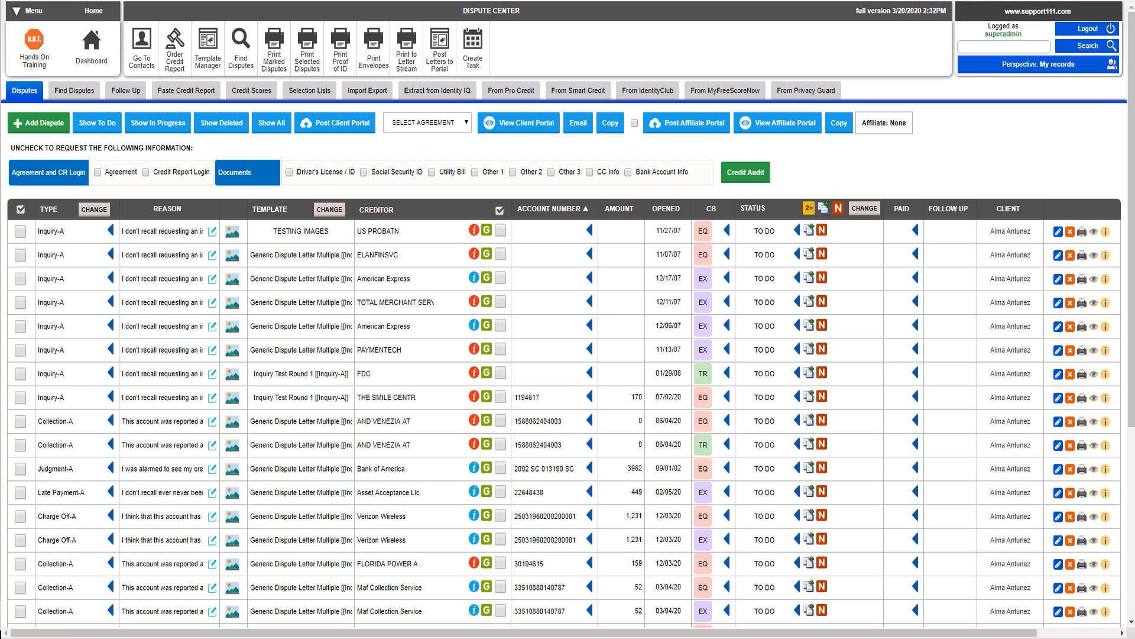
{"action": "left_click", "coordinate": [1060, 0]}
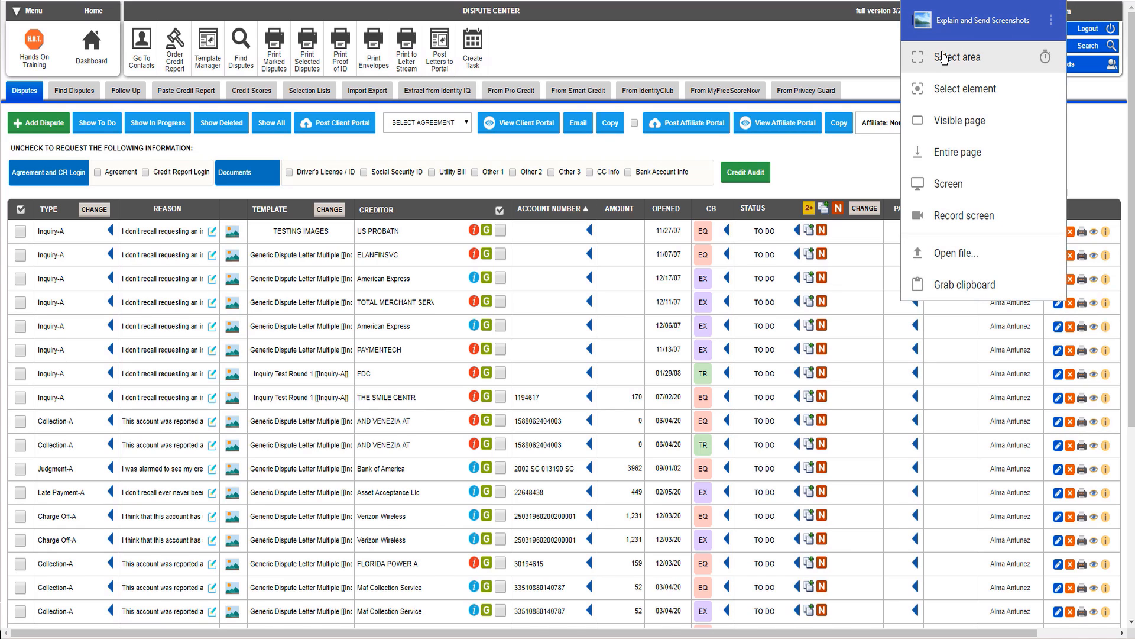
{"action": "left_click", "coordinate": [944, 57]}
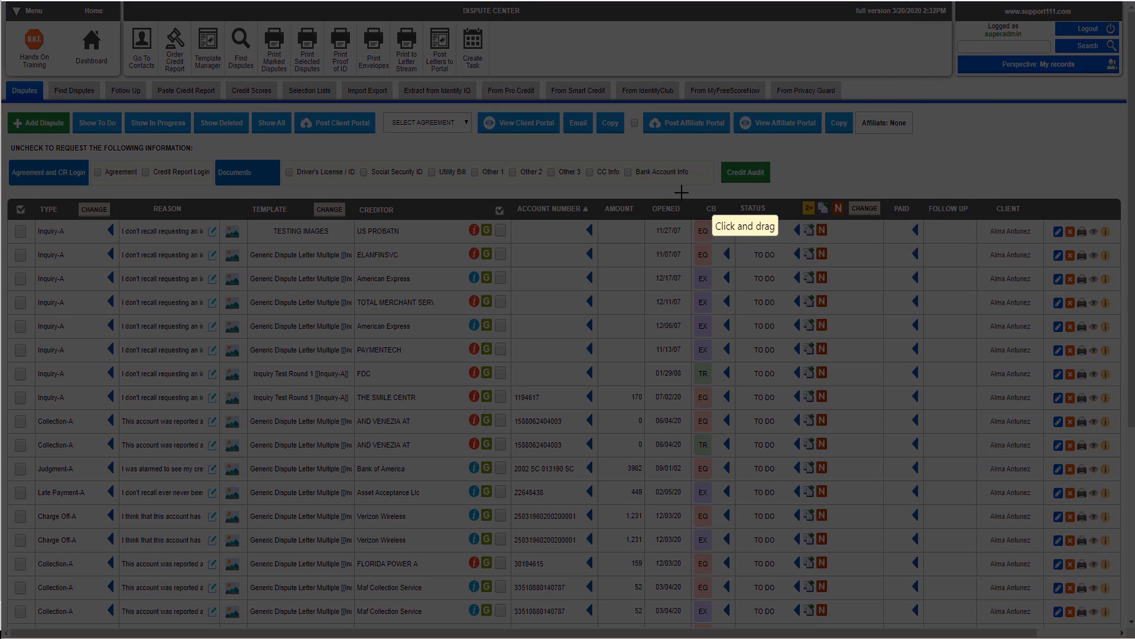
{"action": "left_click_drag", "start_coordinate": [681, 192], "coordinate": [1119, 300]}
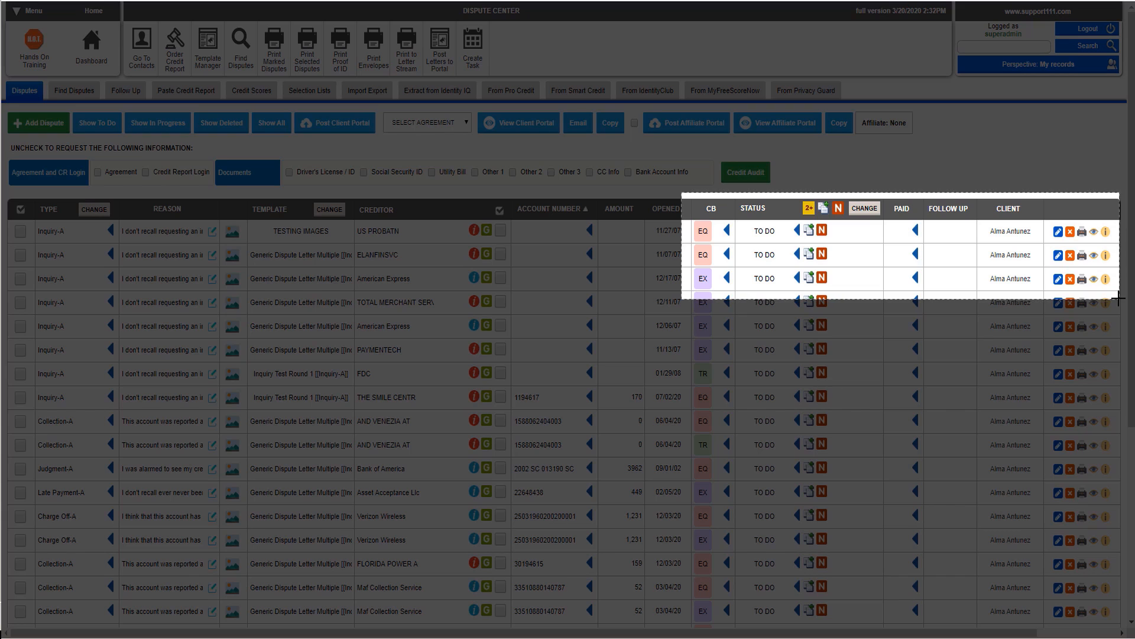
{"action": "left_click_drag", "start_coordinate": [1120, 299], "coordinate": [1118, 298]}
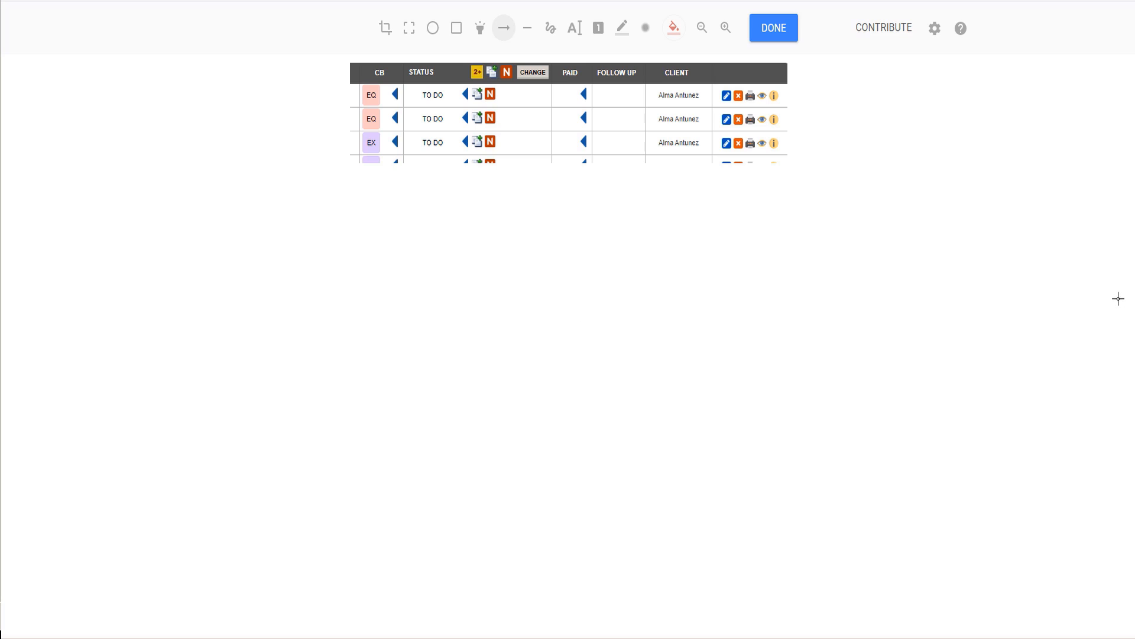
Step: Copy the captured image and paste it into the first dispute's image slot
{"action": "right_click", "coordinate": [609, 74]}
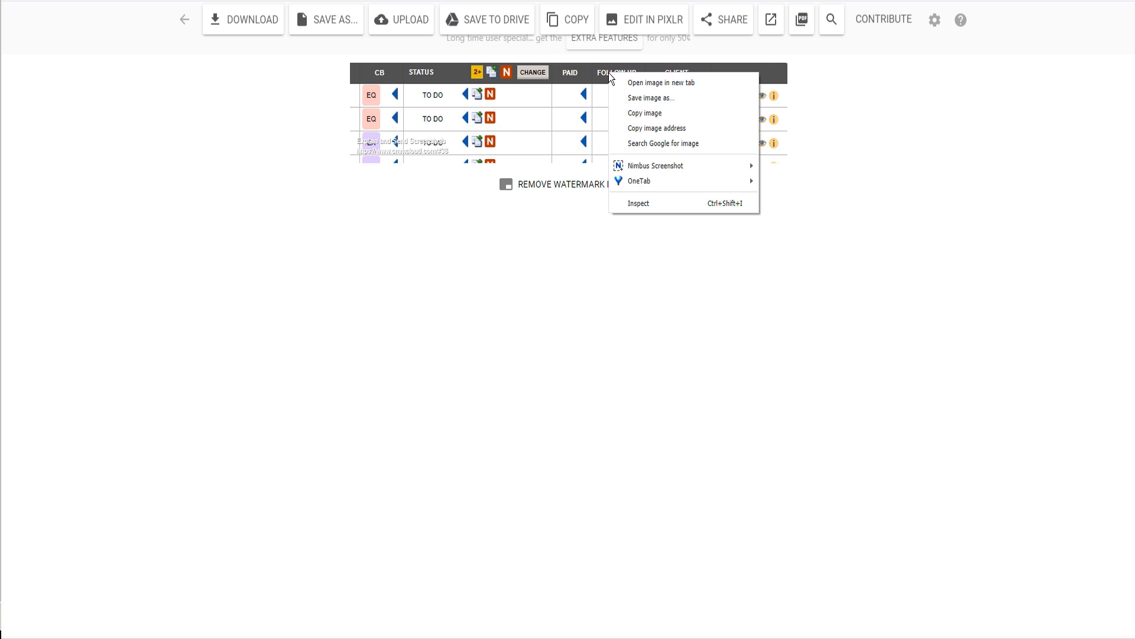
{"action": "left_click", "coordinate": [658, 115]}
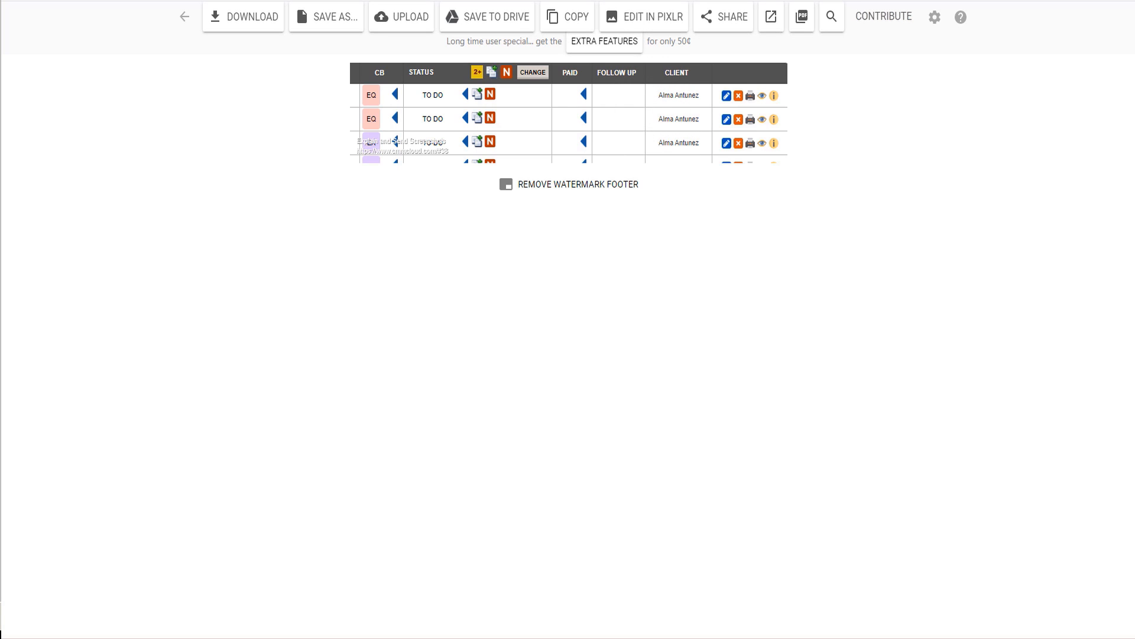
{"action": "left_click", "coordinate": [970, 0]}
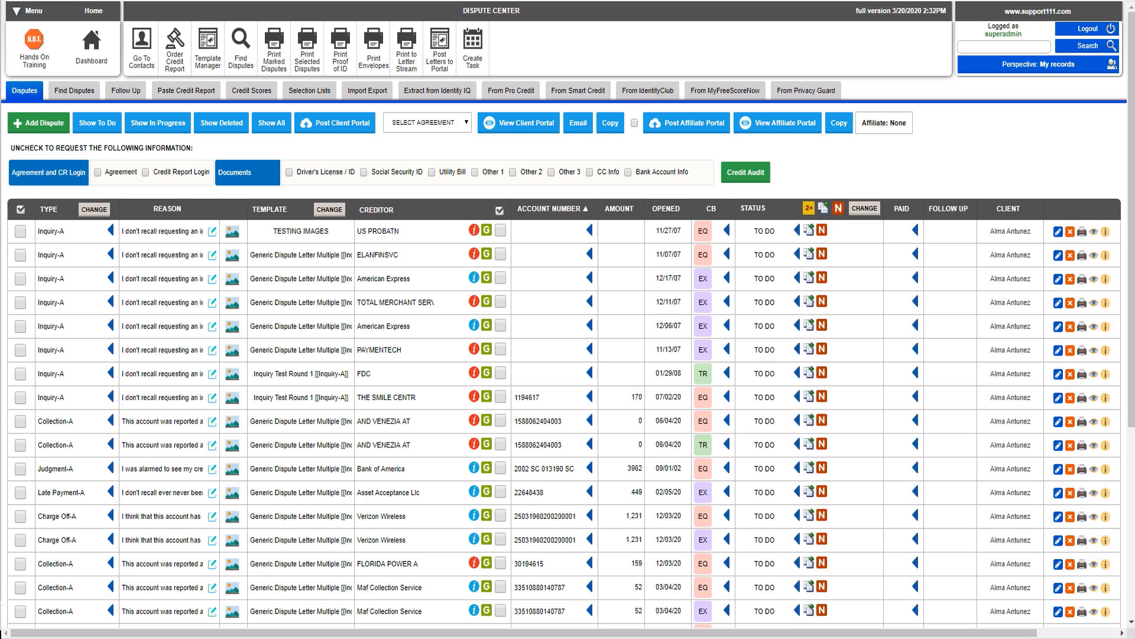
{"action": "left_click", "coordinate": [234, 236]}
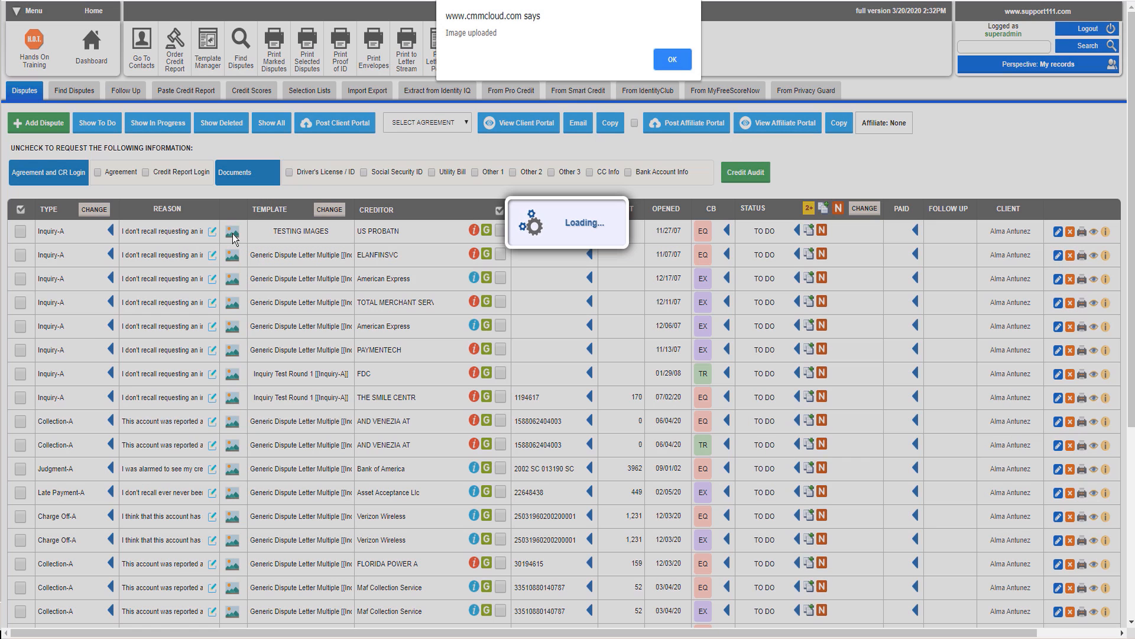
{"action": "left_click", "coordinate": [675, 58]}
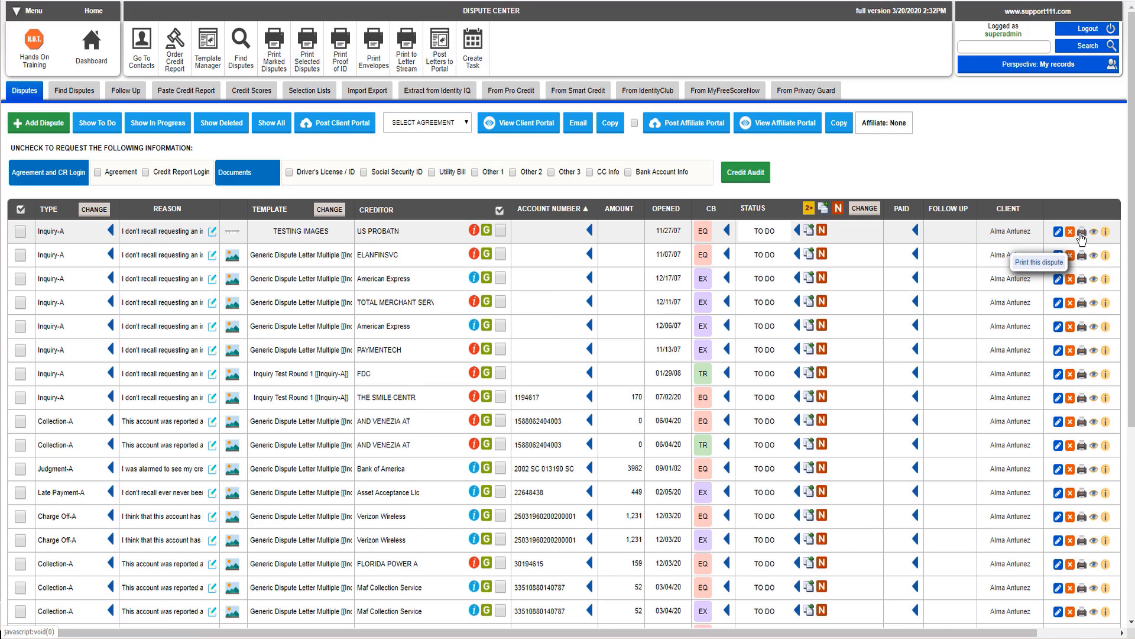
Step: Print the first dispute and open the generated disputes PDF letter to review it
{"action": "left_click", "coordinate": [1082, 233]}
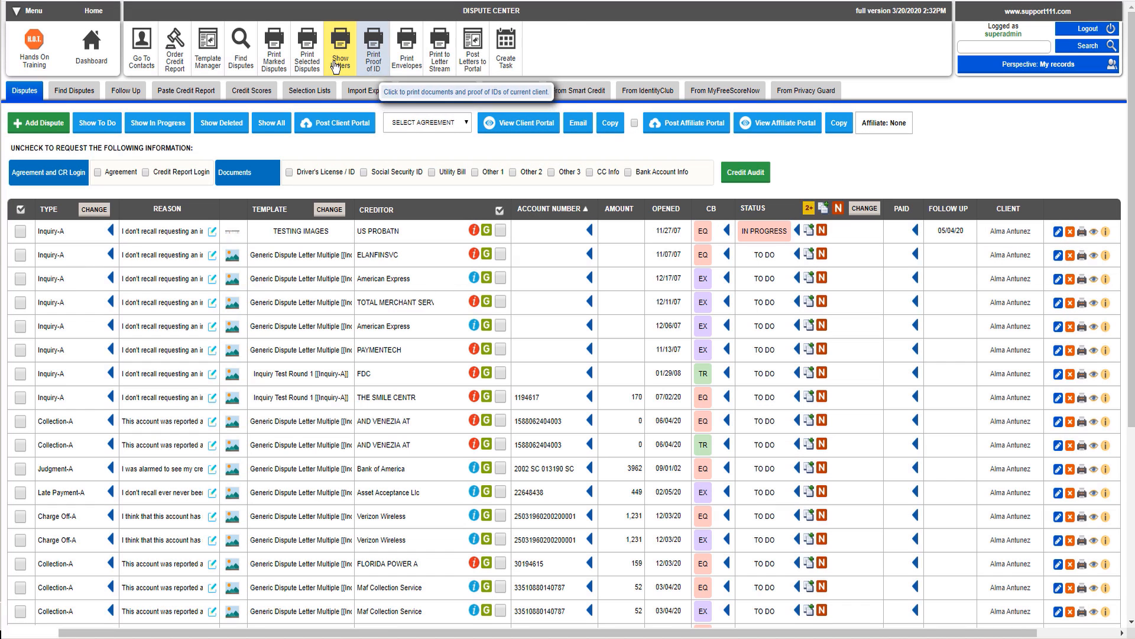
{"action": "left_click", "coordinate": [336, 64]}
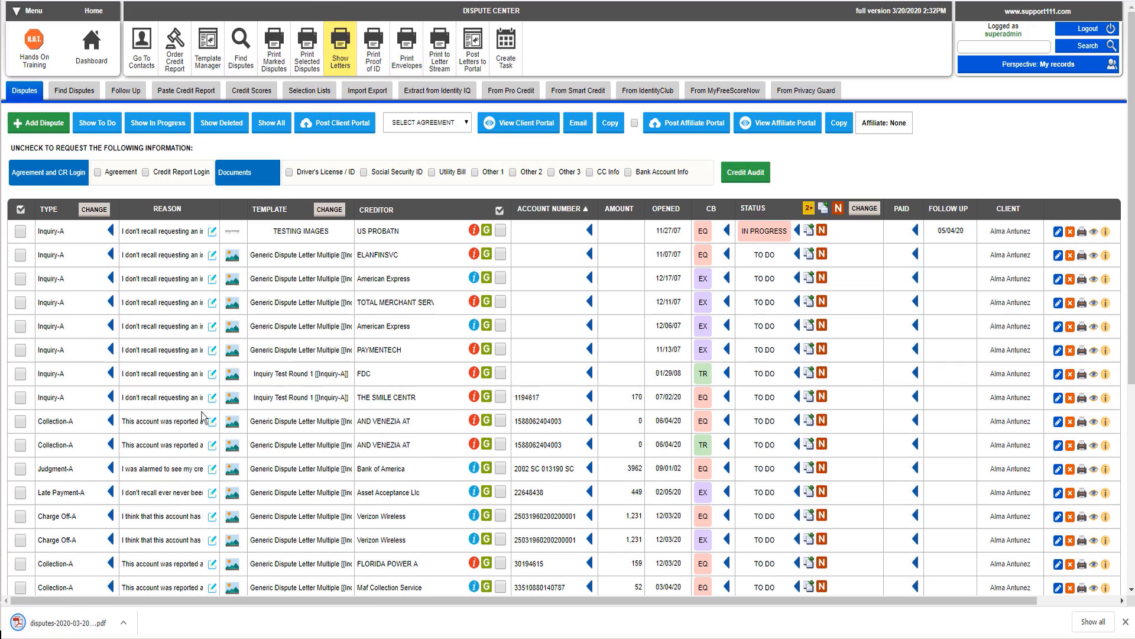
{"action": "left_click", "coordinate": [123, 622]}
{"action": "left_click", "coordinate": [158, 528]}
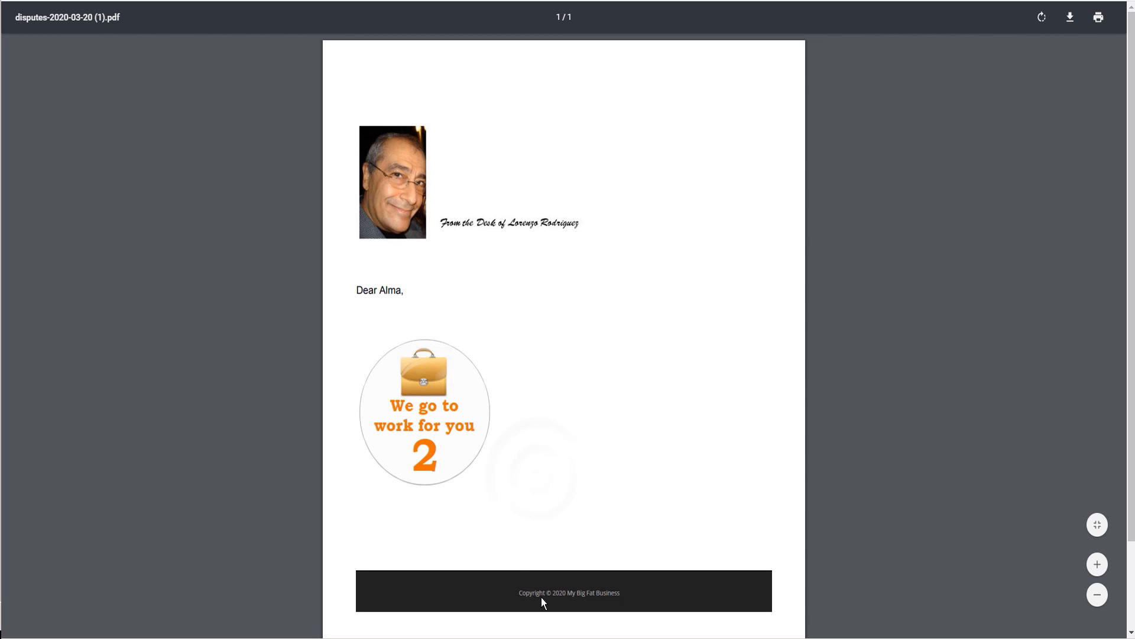
Step: Scroll through the generated disputes PDF letter to review it, then close it
{"action": "scroll", "coordinate": [505, 552], "scroll_direction": "down", "scroll_amount": 2}
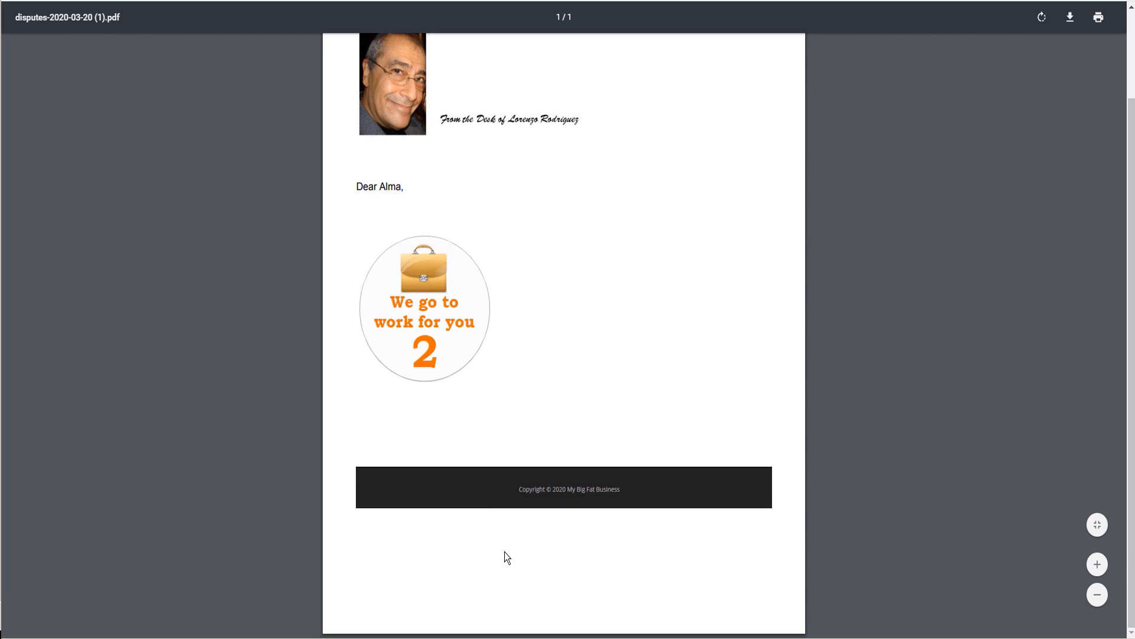
{"action": "scroll", "coordinate": [505, 551], "scroll_direction": "up", "scroll_amount": 2}
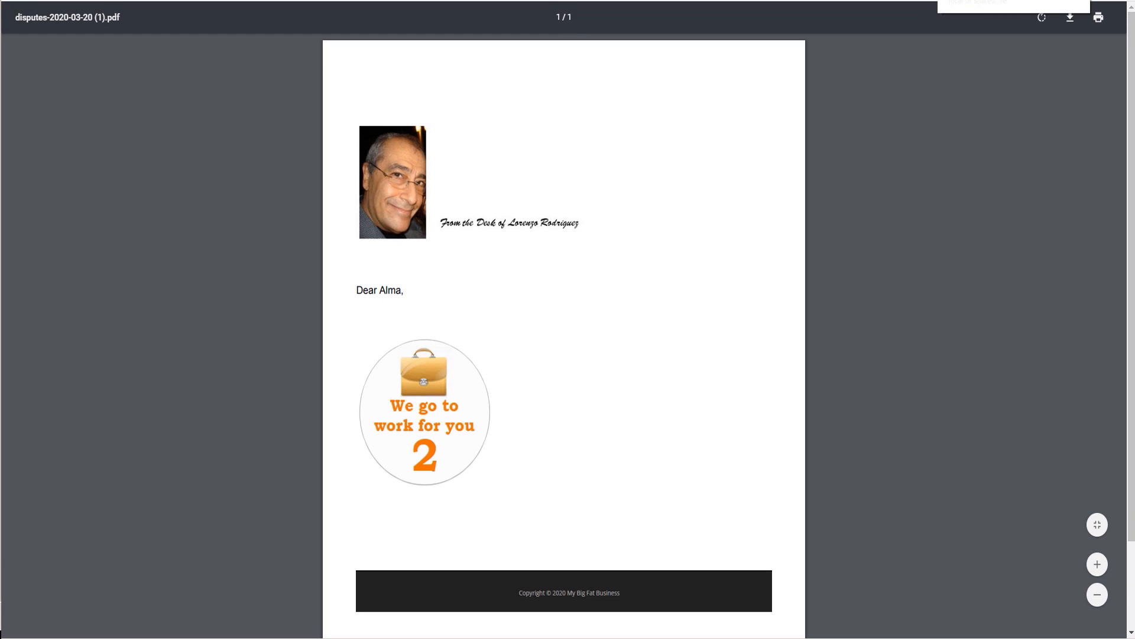
{"action": "key", "text": "ctrl+w"}
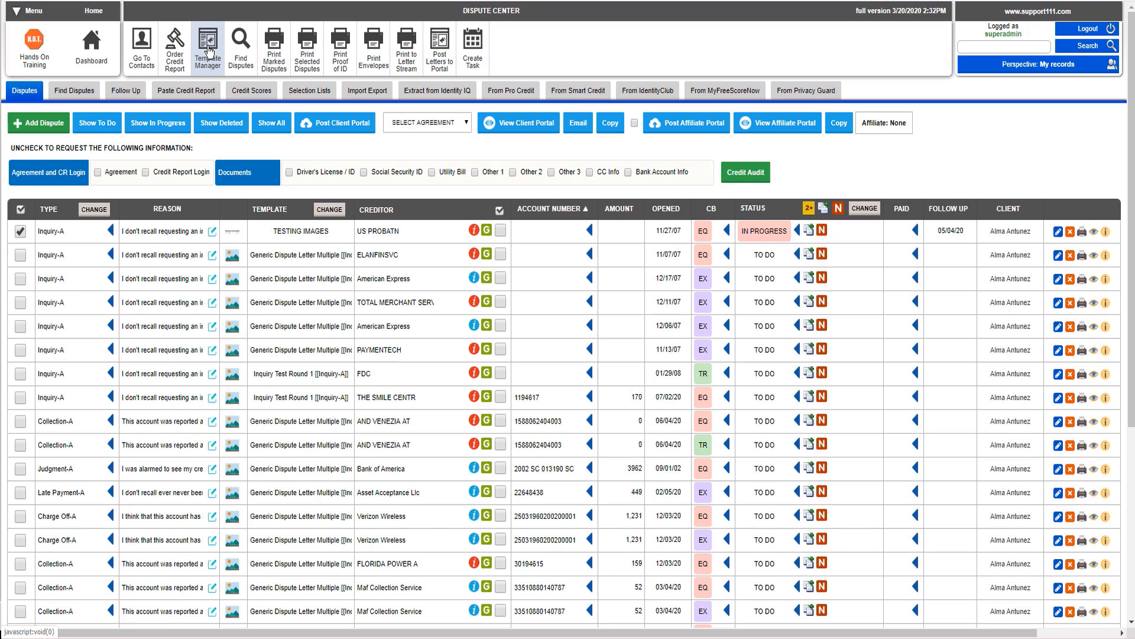
Step: Set the first dispute's status back to TO DO
{"action": "left_click", "coordinate": [753, 233]}
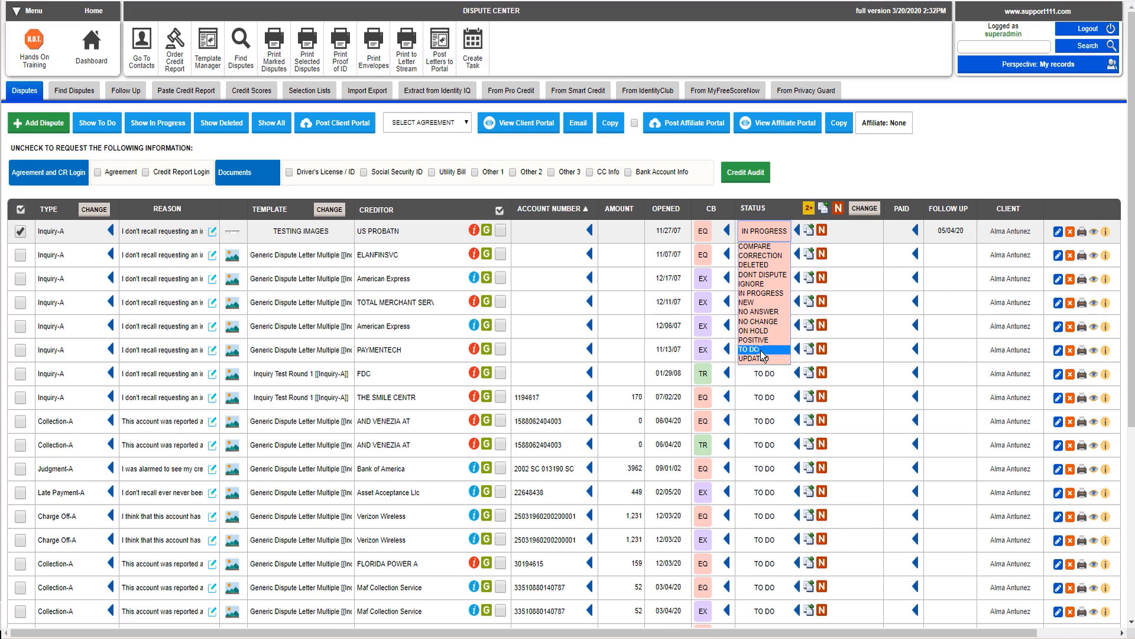
{"action": "left_click", "coordinate": [745, 348]}
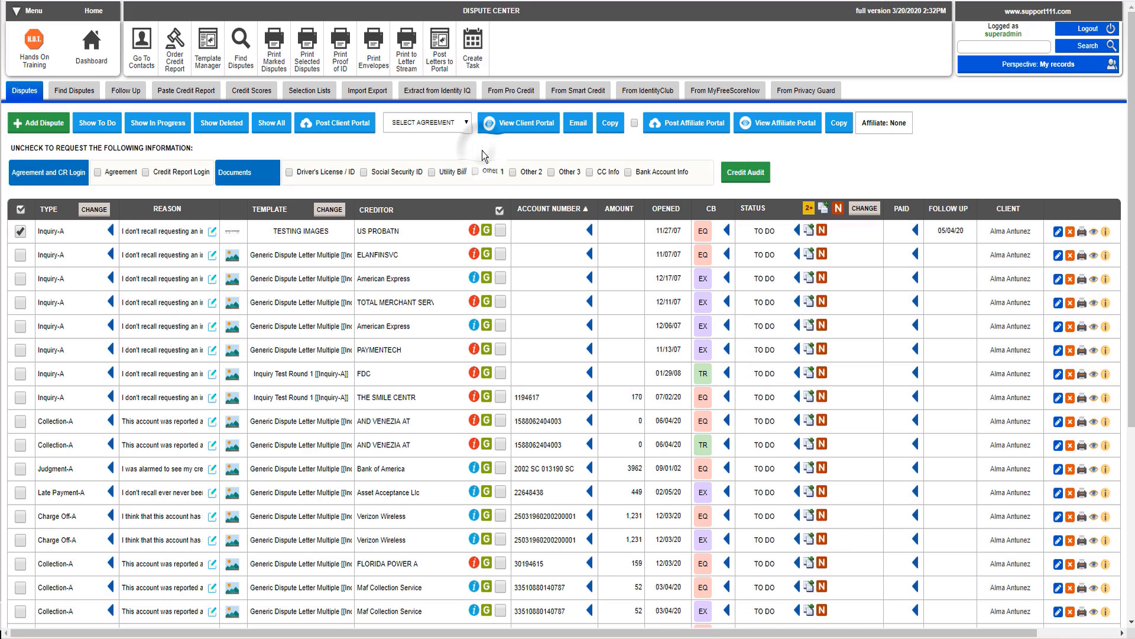
Step: Open the TESTING IMAGES template and add the line "This is the error in the credit report" below the image
{"action": "left_click", "coordinate": [202, 54]}
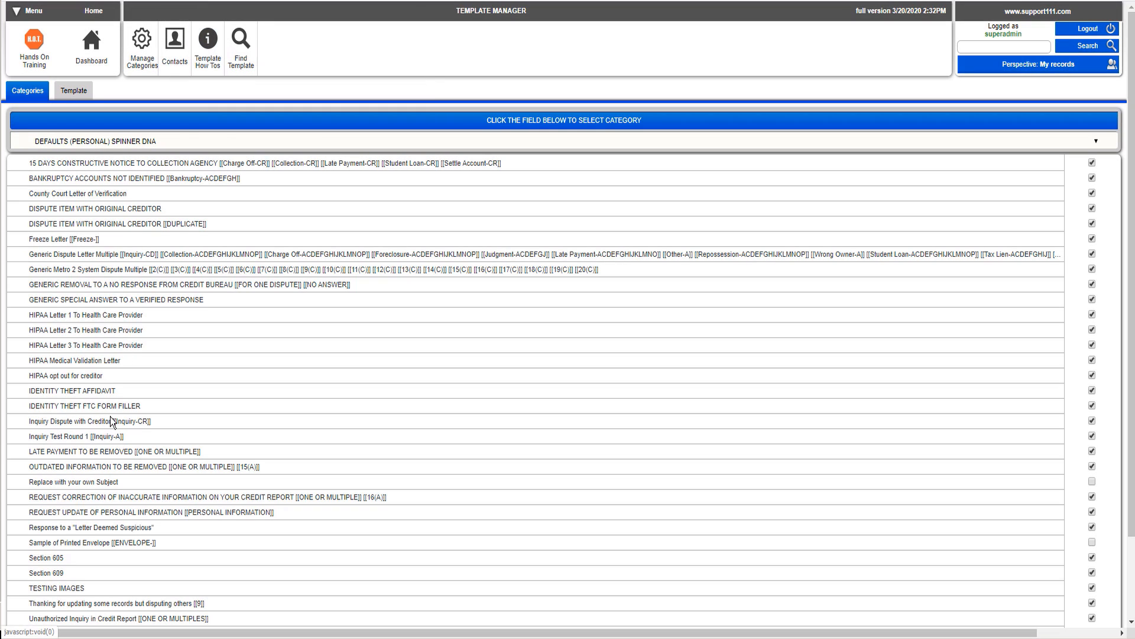
{"action": "left_click", "coordinate": [67, 589]}
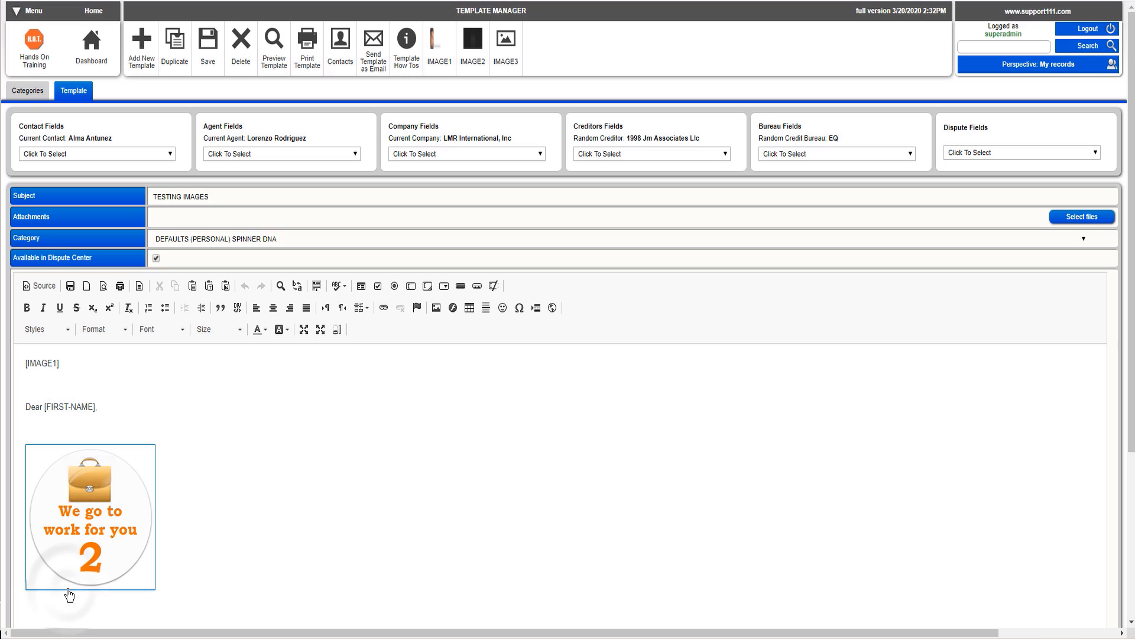
{"action": "left_click", "coordinate": [203, 588]}
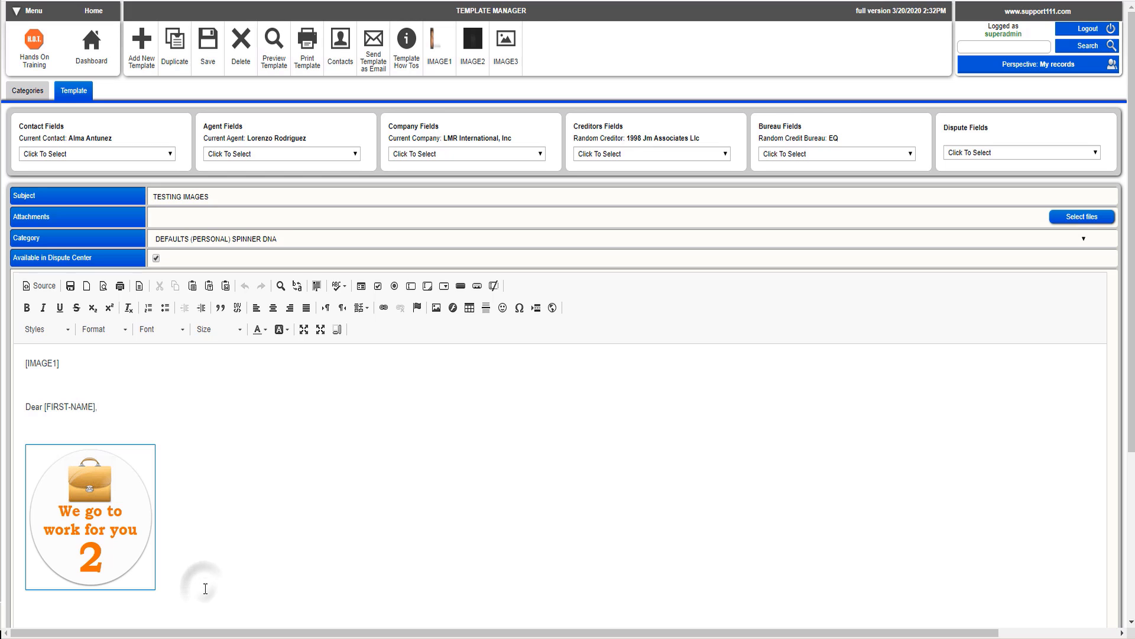
{"action": "key", "text": "Return"}
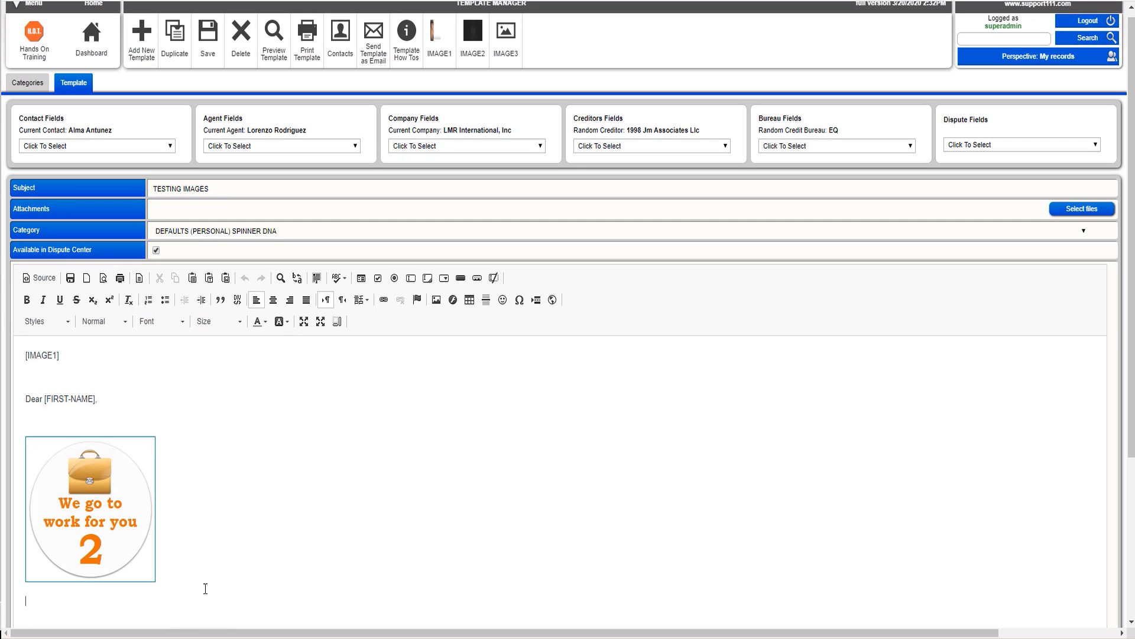
{"action": "type", "text": "This is the error in the credit"}
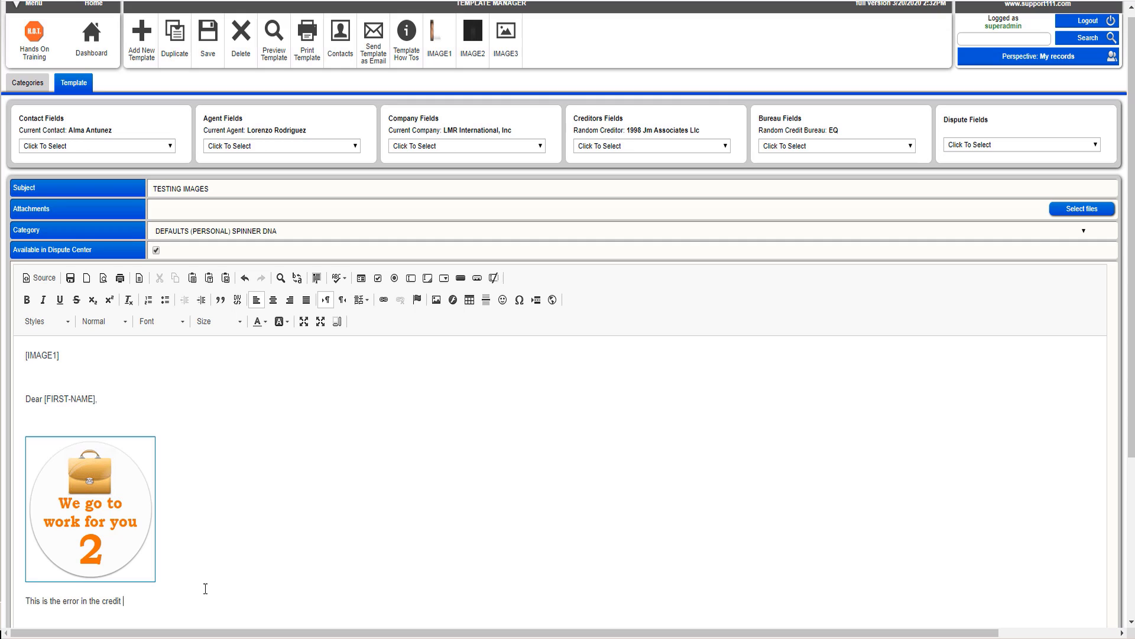
{"action": "type", "text": " report"}
Step: Add an [IMAGE] tag under the new line by copying the [IMAGE1] tag and removing its 1, then save the template
{"action": "left_click_drag", "start_coordinate": [59, 355], "coordinate": [23, 355]}
{"action": "key", "text": "ctrl+c"}
{"action": "left_click", "coordinate": [35, 618]}
{"action": "key", "text": "ctrl+v"}
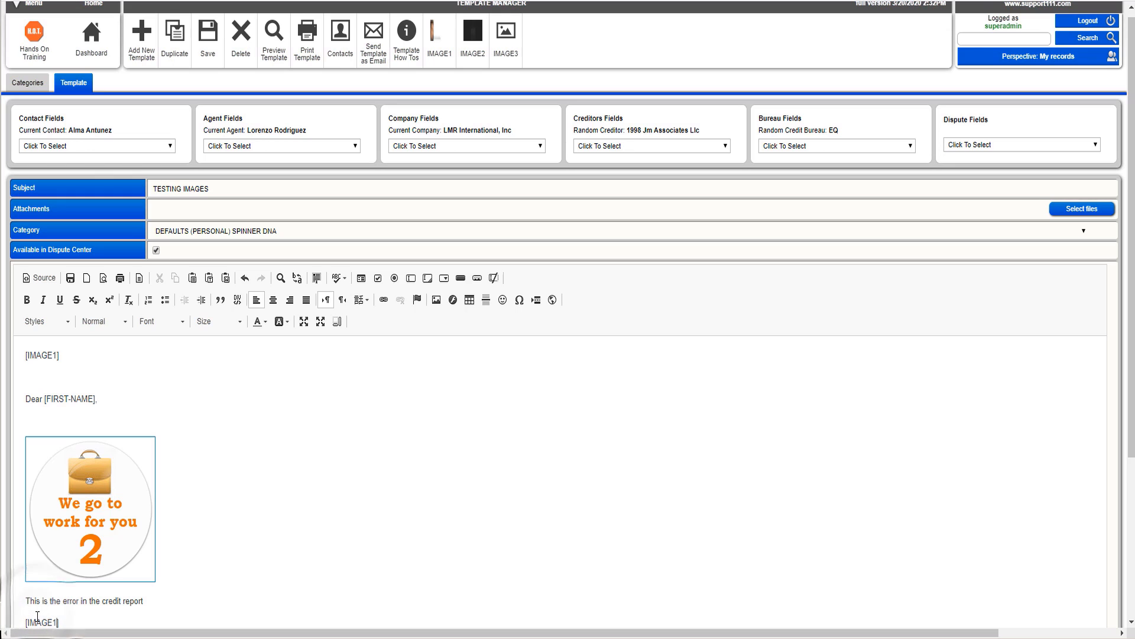
{"action": "key", "text": "Left"}
{"action": "key", "text": "BackSpace"}
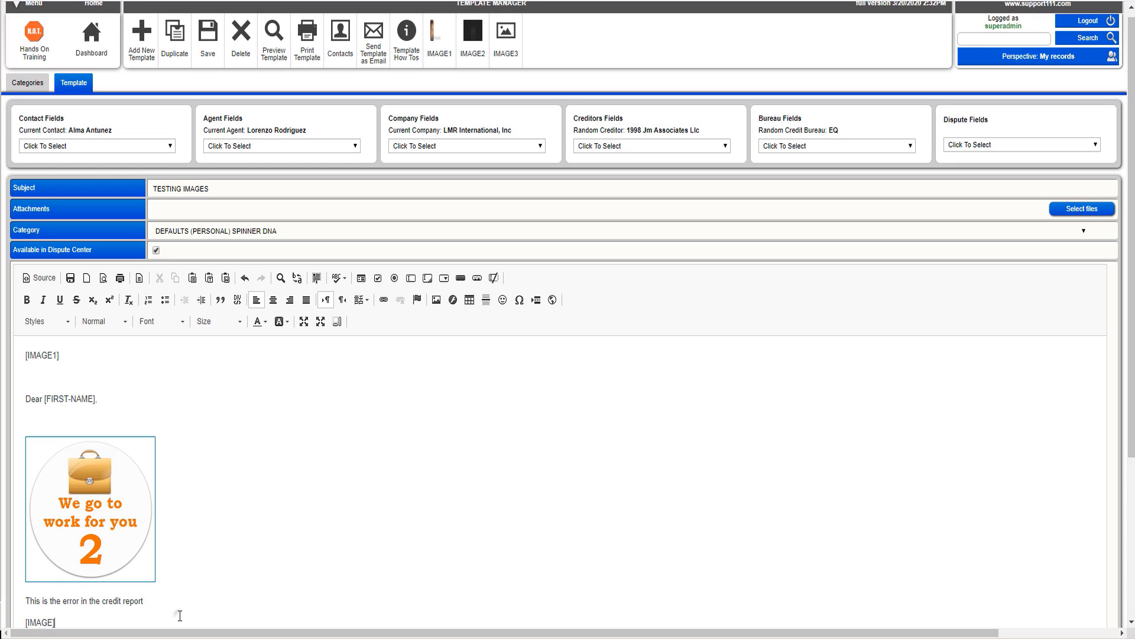
{"action": "left_click", "coordinate": [207, 57]}
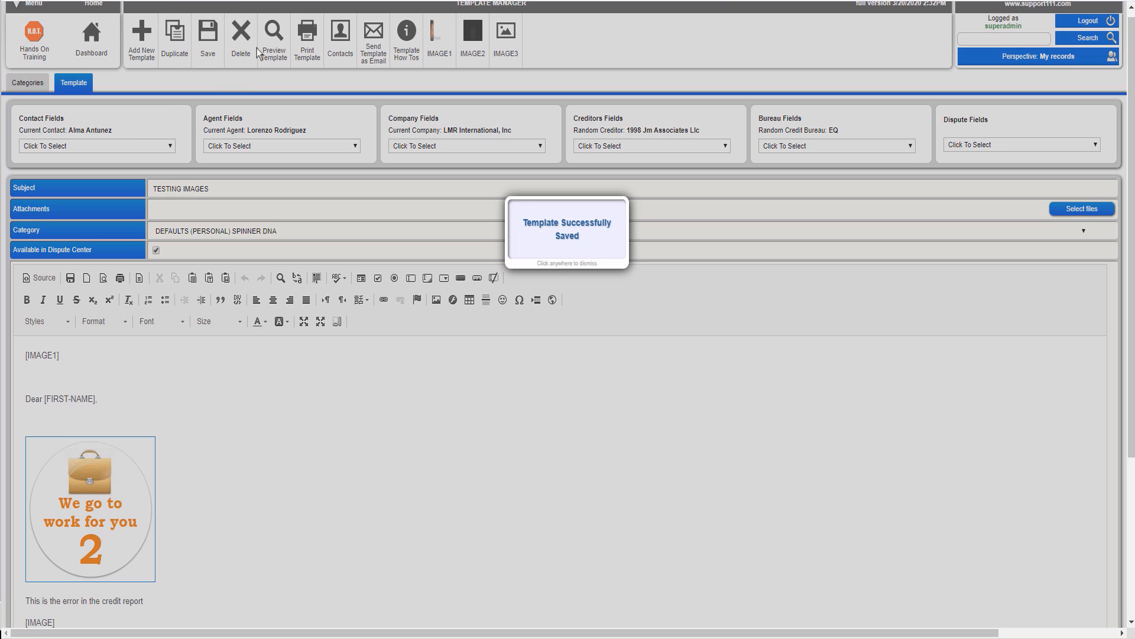
Step: Return to the first contact's Dispute Center, print the first dispute and review the generated PDF letter
{"action": "left_click", "coordinate": [342, 47]}
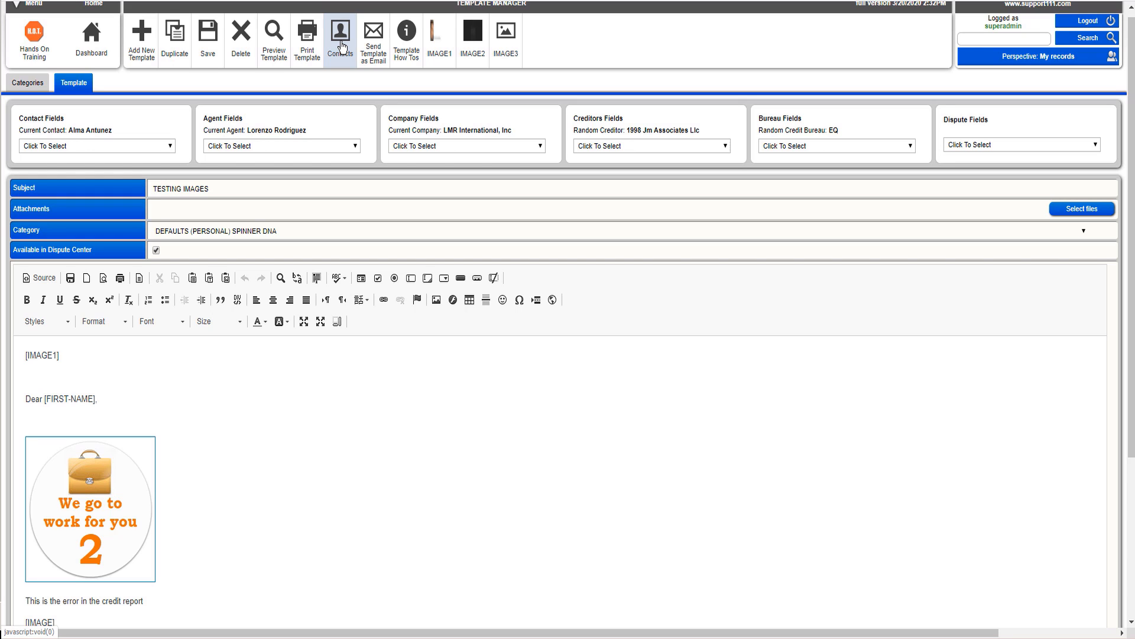
{"action": "left_click", "coordinate": [342, 46]}
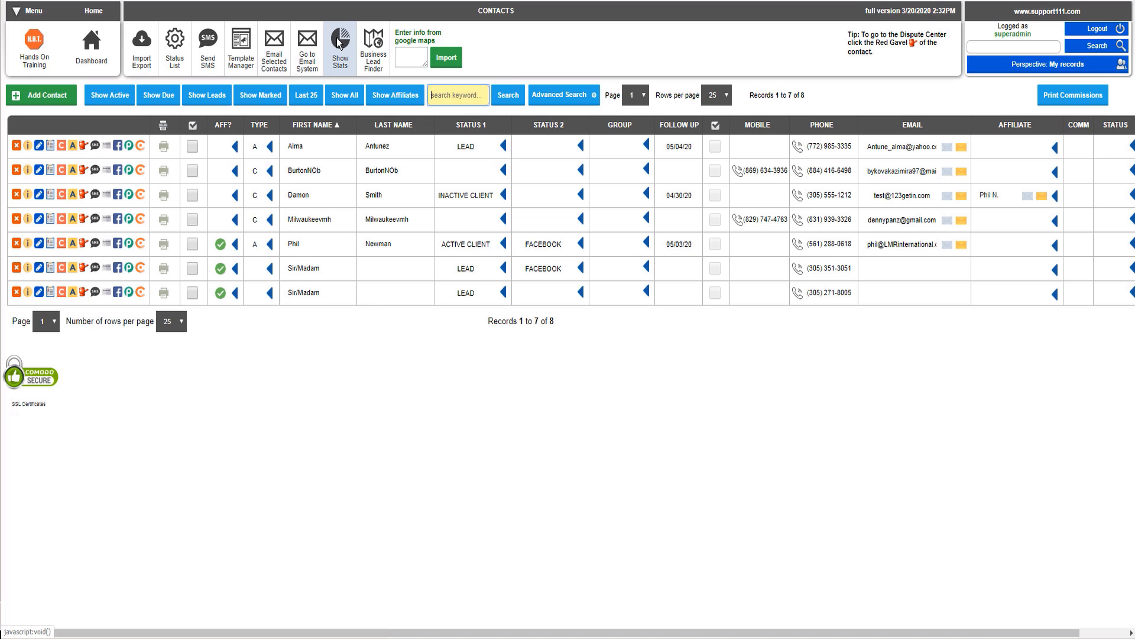
{"action": "left_click", "coordinate": [83, 148]}
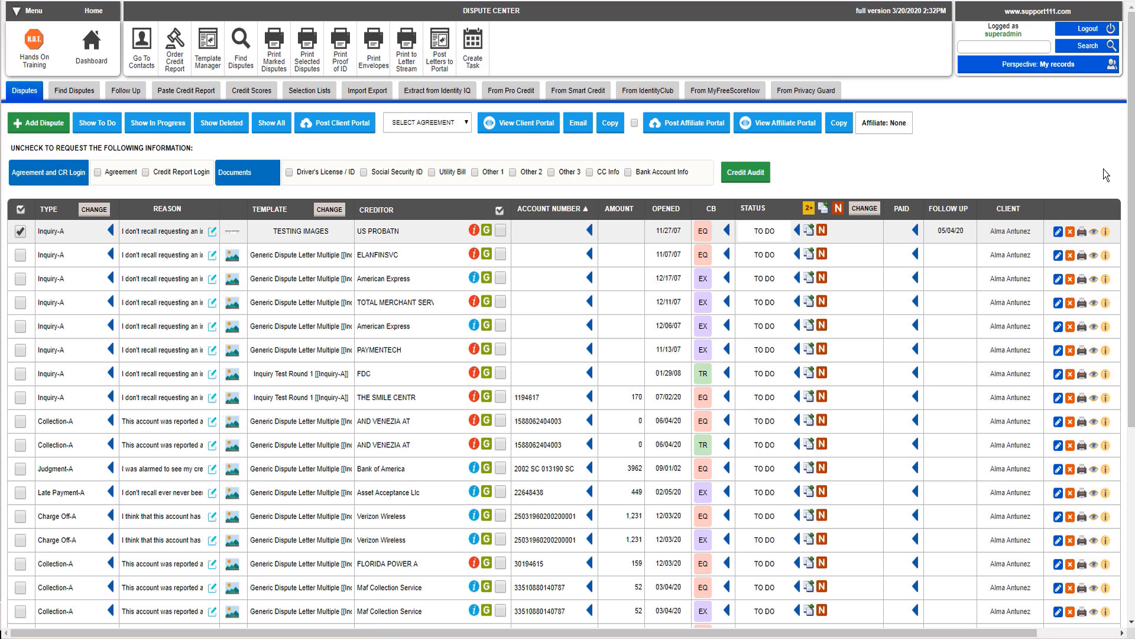
{"action": "left_click", "coordinate": [1081, 233]}
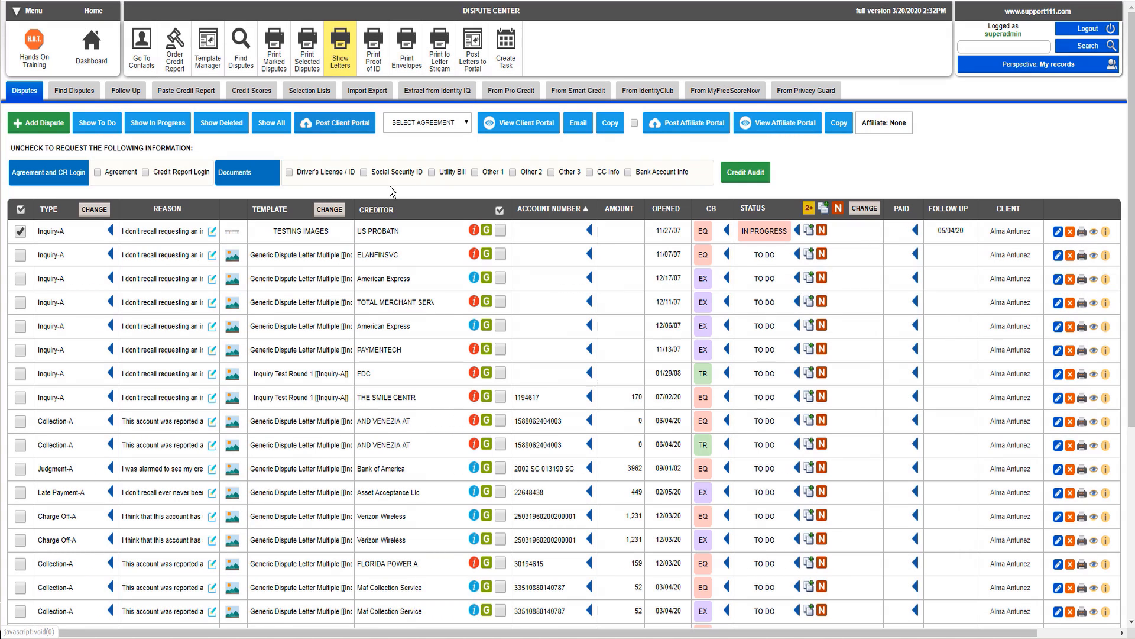
{"action": "left_click", "coordinate": [339, 50]}
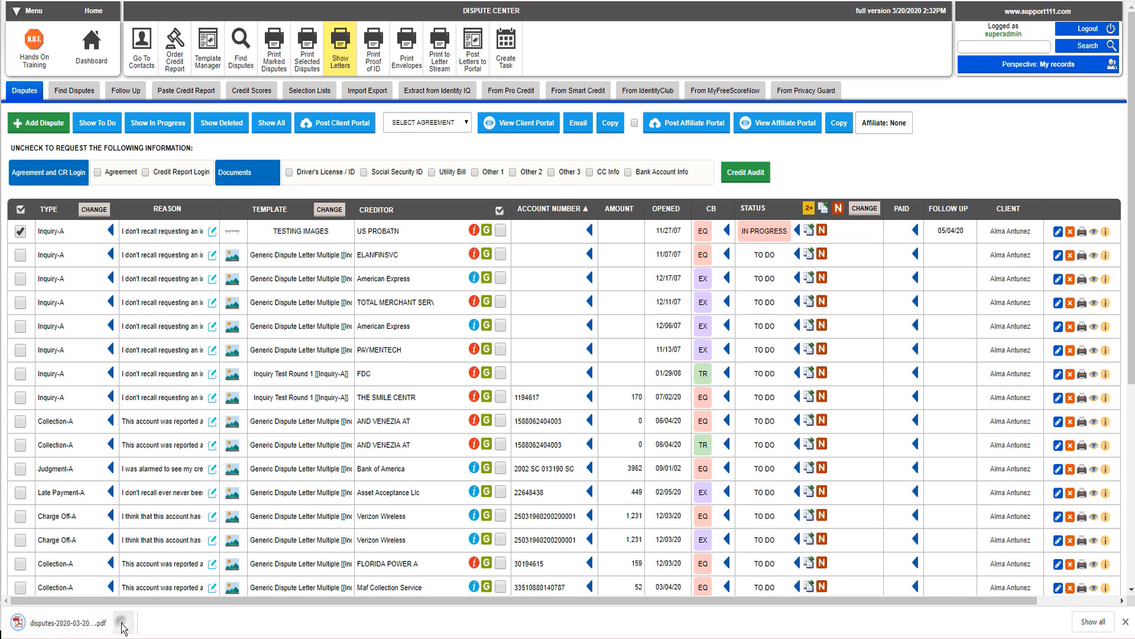
{"action": "left_click", "coordinate": [124, 621]}
{"action": "left_click", "coordinate": [137, 527]}
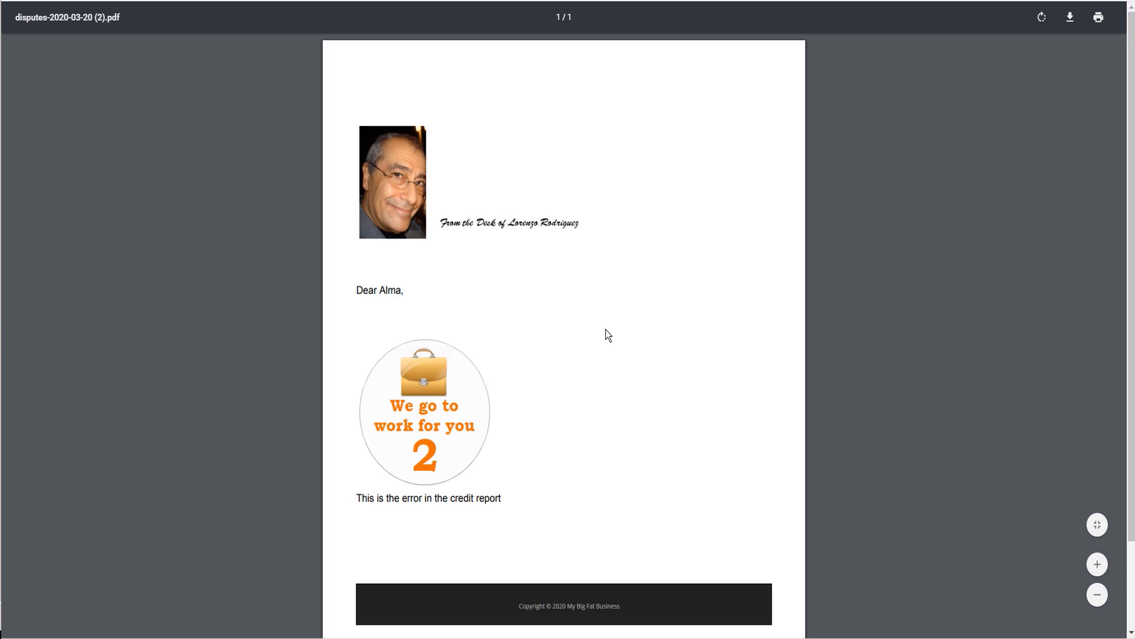
{"action": "left_click", "coordinate": [579, 513]}
{"action": "left_click", "coordinate": [999, 0]}
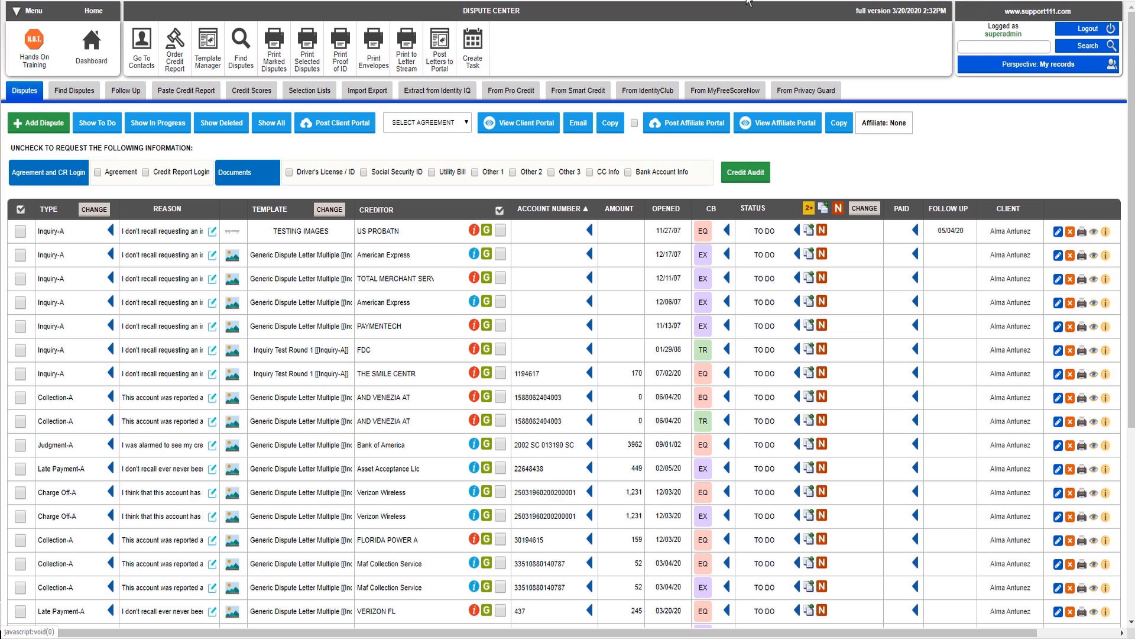
Step: Reopen the TESTING IMAGES template and change the [IMAGE] tag to [ITEM-IMAGE] by hand
{"action": "left_click", "coordinate": [204, 68]}
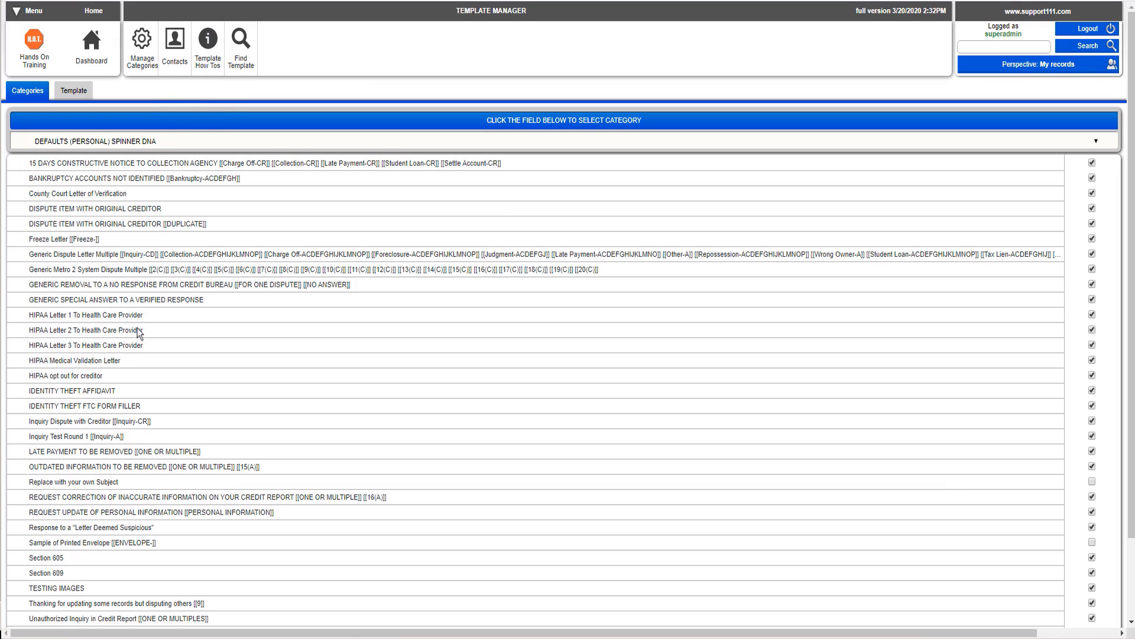
{"action": "left_click", "coordinate": [71, 588]}
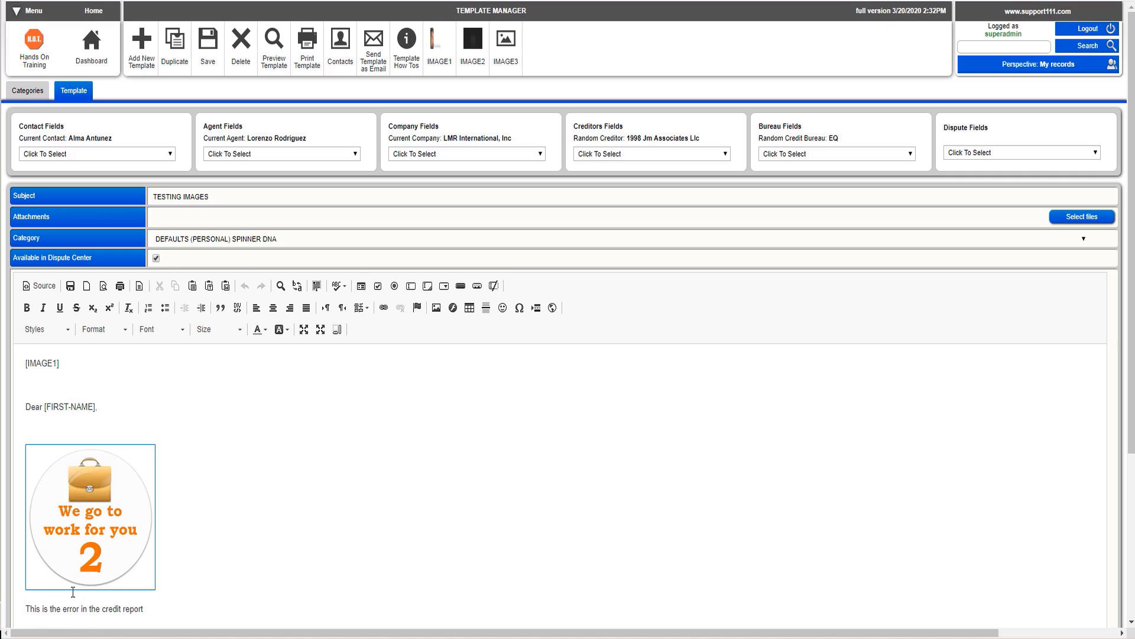
{"action": "left_click", "coordinate": [196, 584]}
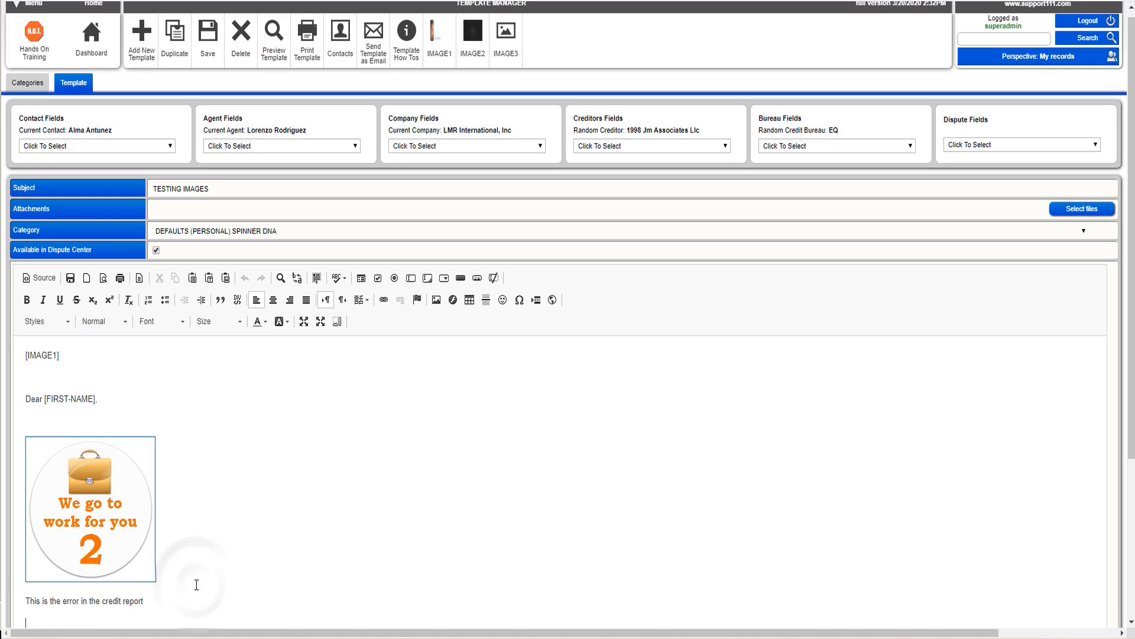
{"action": "key", "text": "Down"}
{"action": "key", "text": "Down"}
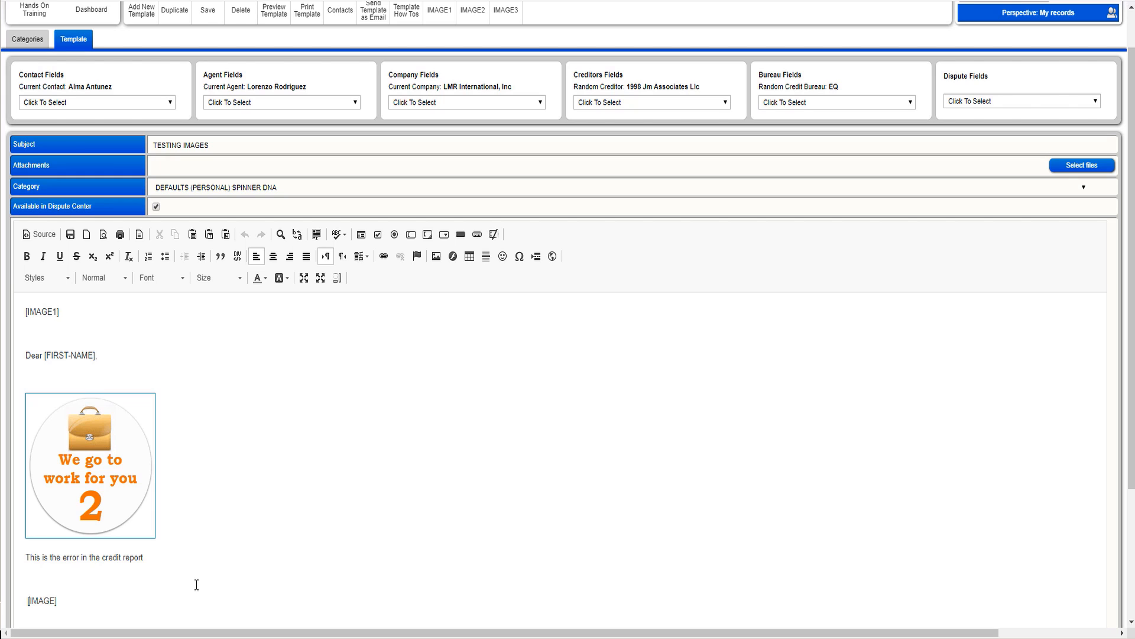
{"action": "type", "text": "ITEM-"}
{"action": "left_click", "coordinate": [985, 101]}
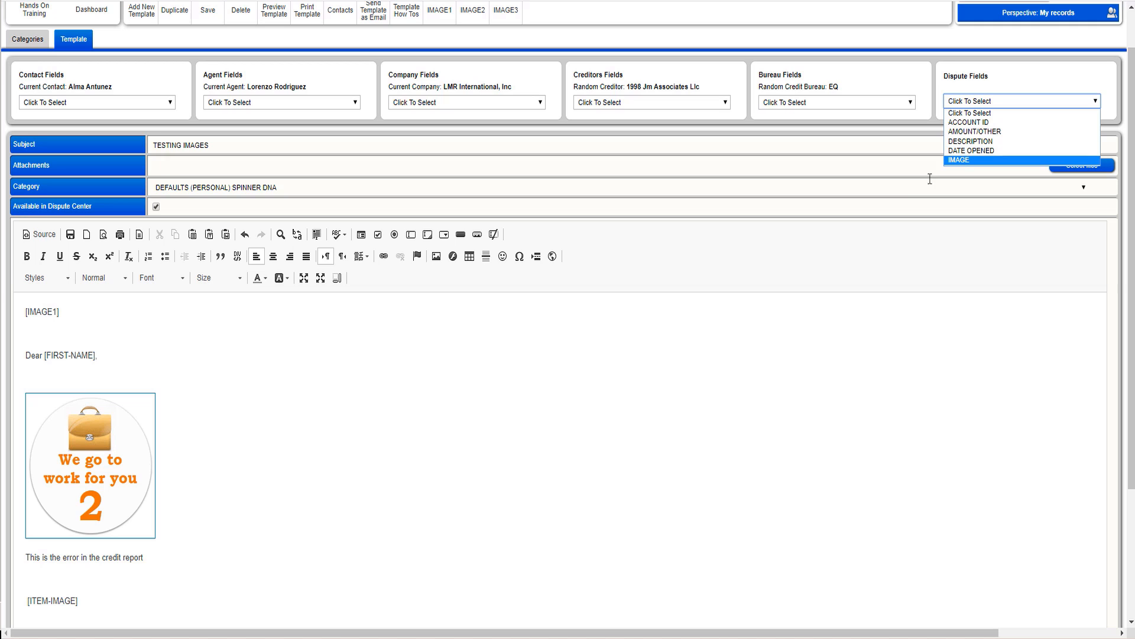
{"action": "left_click", "coordinate": [178, 603]}
{"action": "left_click", "coordinate": [178, 603]}
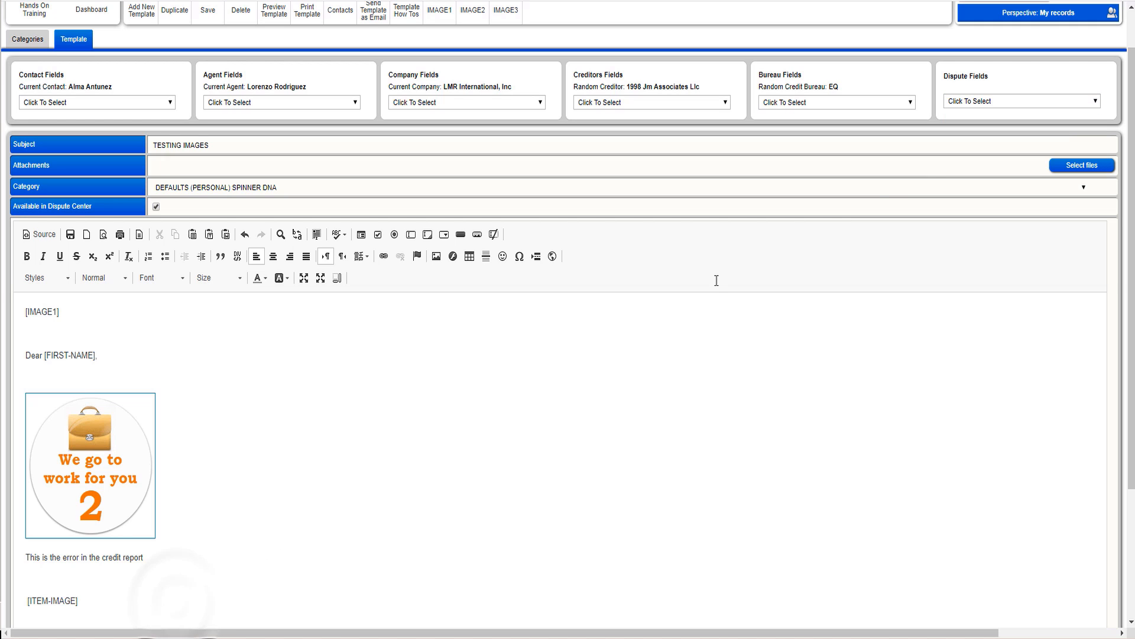
{"action": "scroll", "coordinate": [1131, 35], "scroll_direction": "up", "scroll_amount": 1}
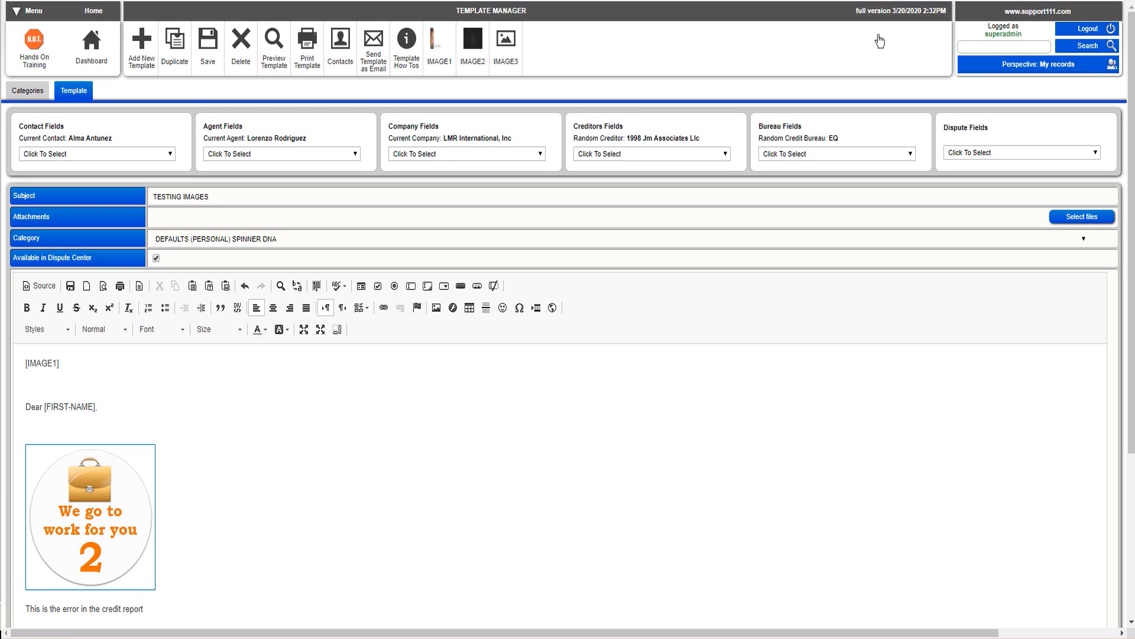
Step: Reopen the TESTING IMAGES template and replace the [IMAGE] tag with the IMAGE dispute field
{"action": "left_click", "coordinate": [342, 49]}
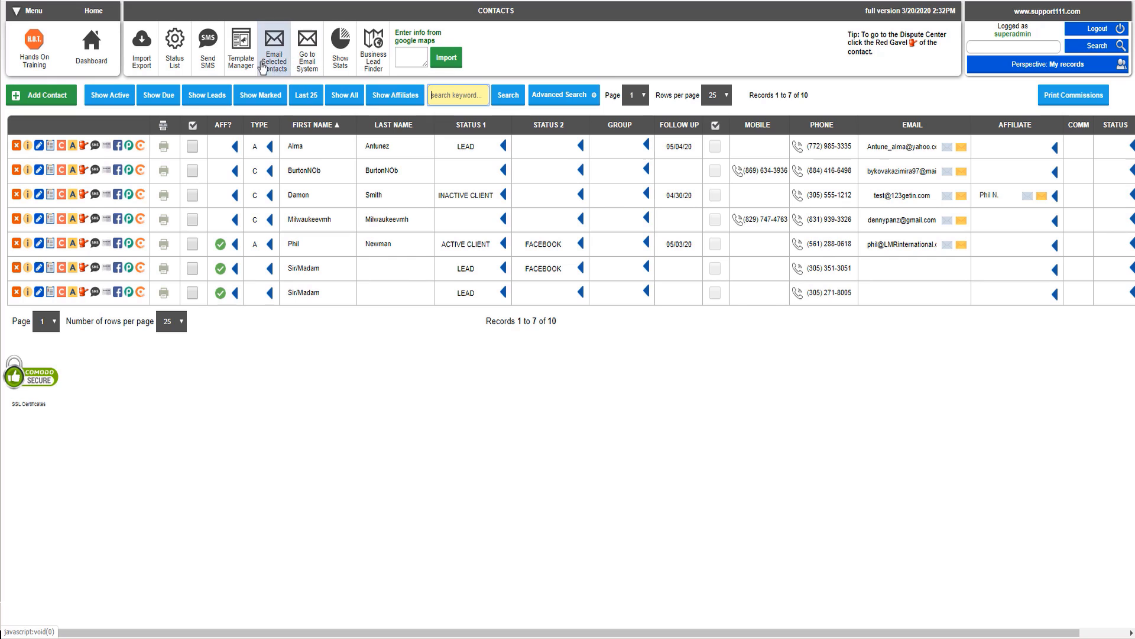
{"action": "left_click", "coordinate": [241, 52]}
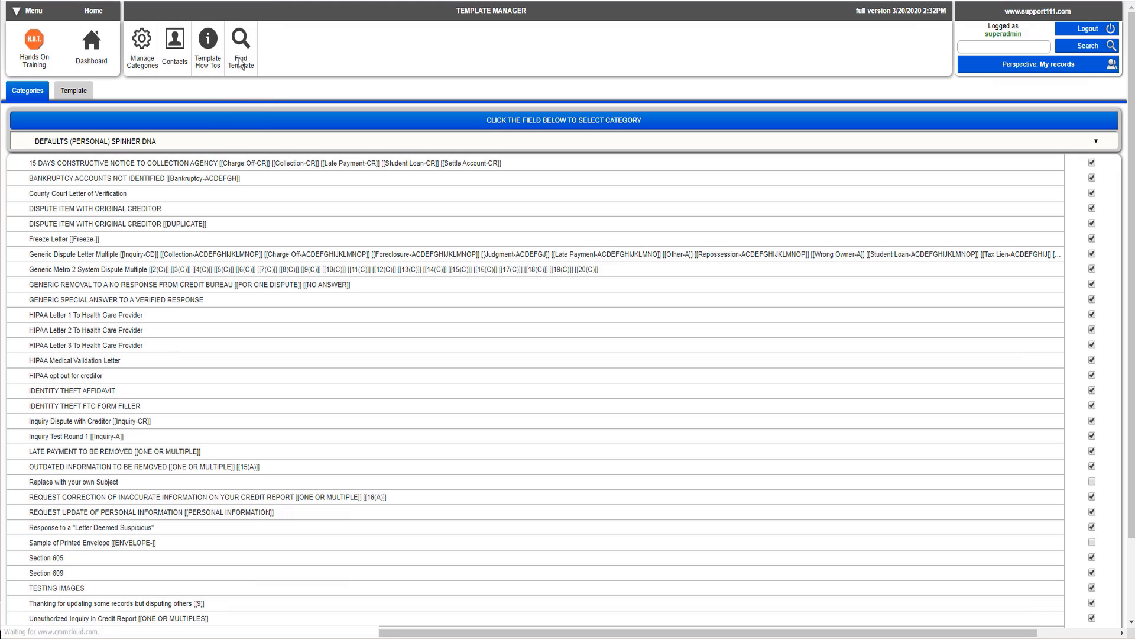
{"action": "left_click", "coordinate": [78, 590]}
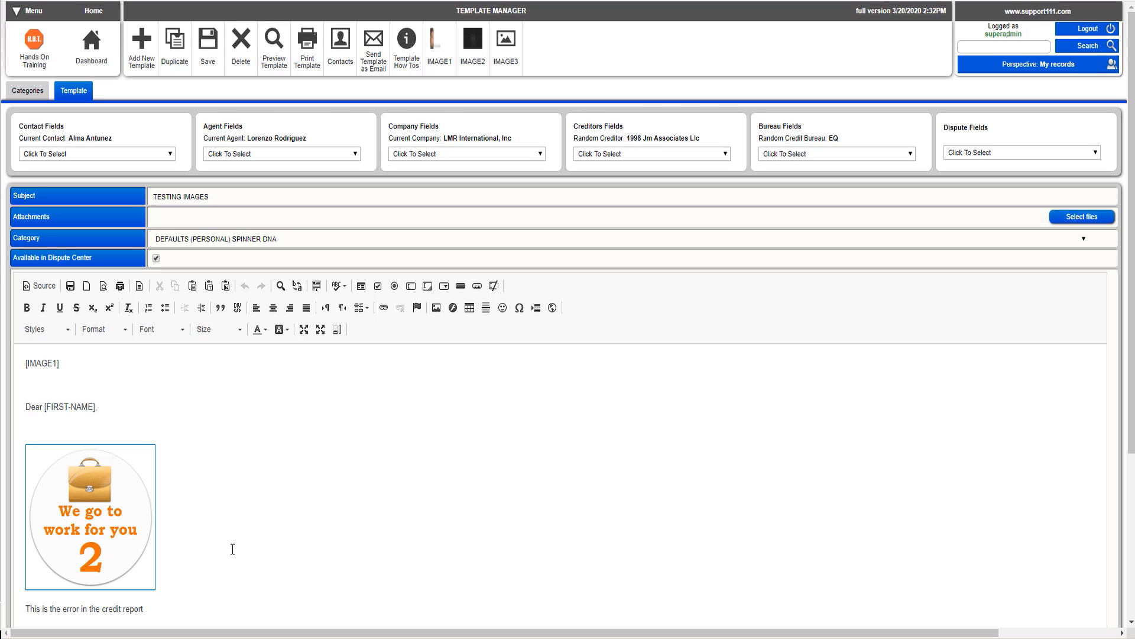
{"action": "left_click", "coordinate": [232, 549]}
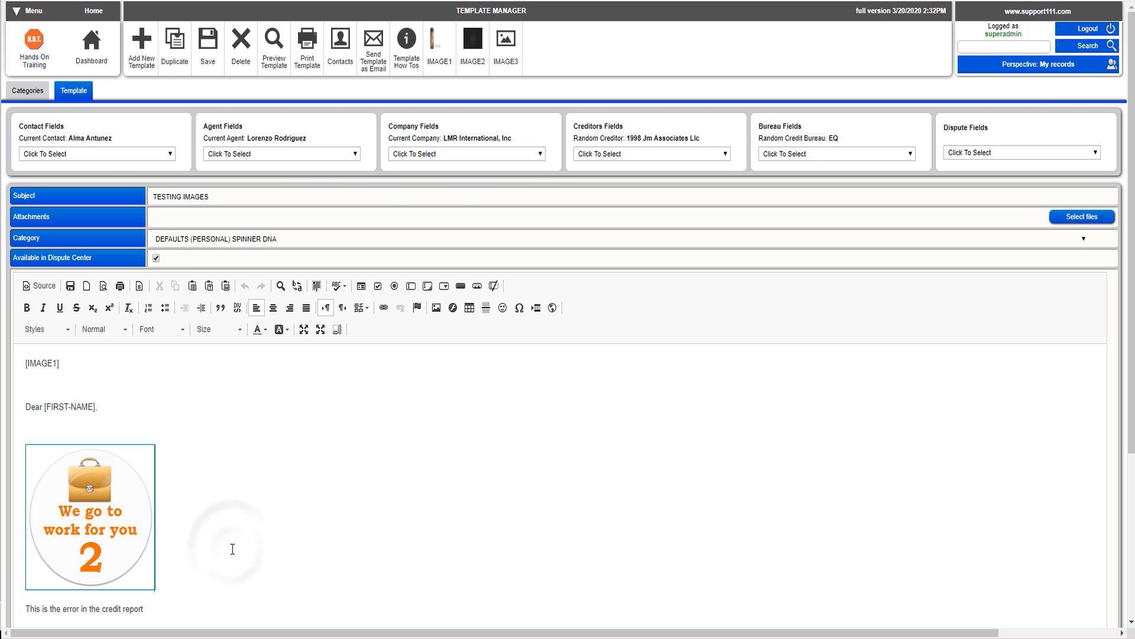
{"action": "scroll", "coordinate": [232, 549], "scroll_direction": "down", "scroll_amount": 2}
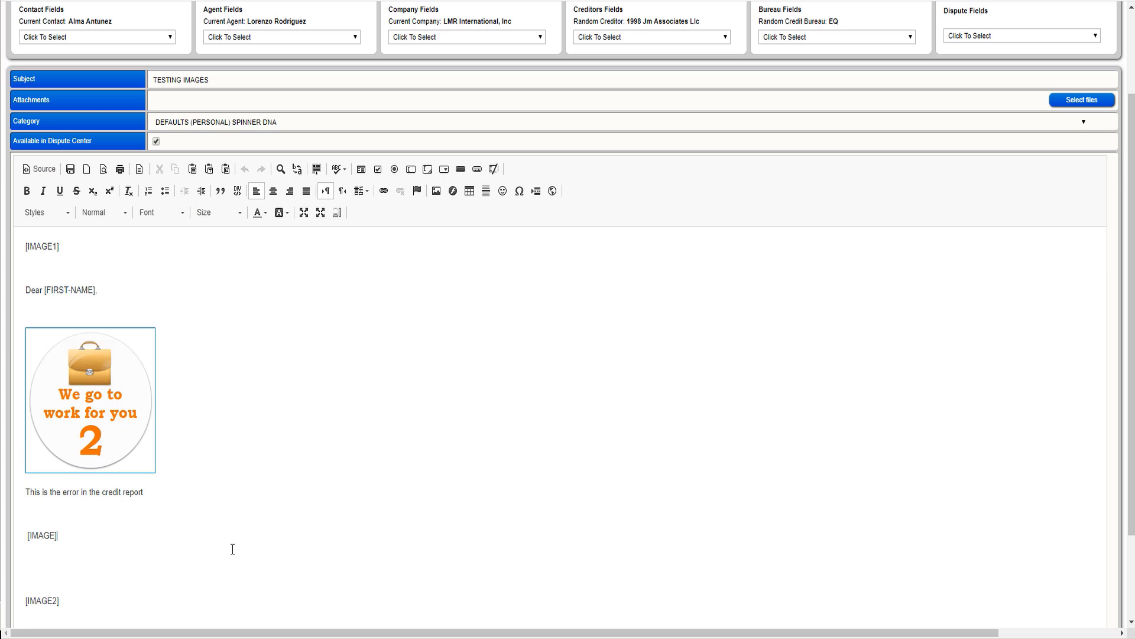
{"action": "key", "text": "shift+Home"}
{"action": "key", "text": "BackSpace"}
{"action": "left_click", "coordinate": [1045, 34]}
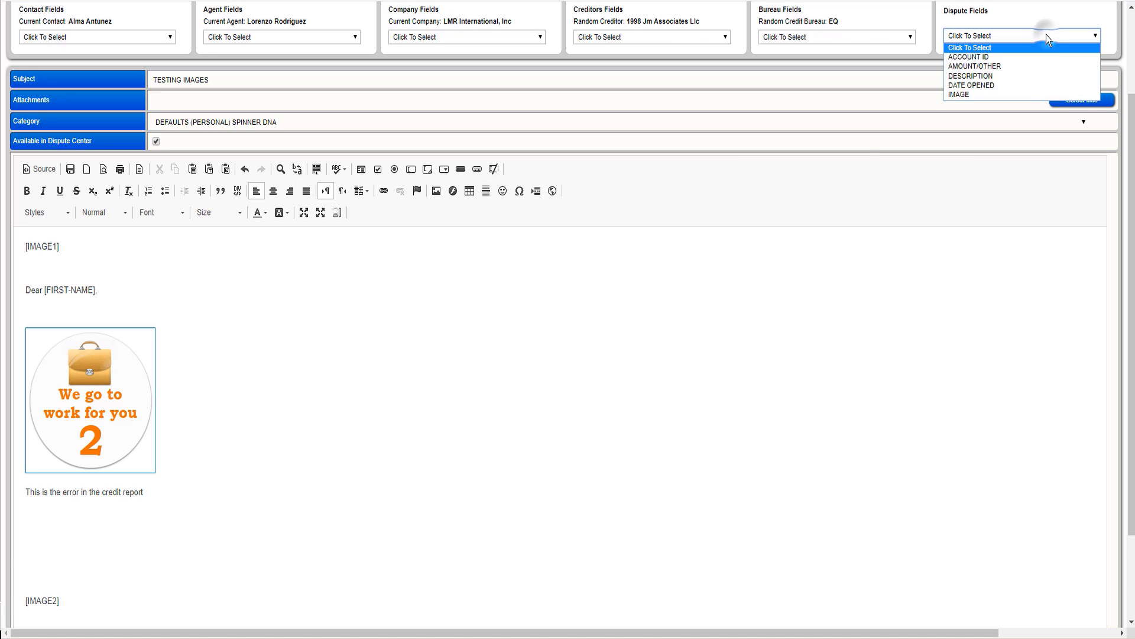
{"action": "left_click", "coordinate": [974, 96]}
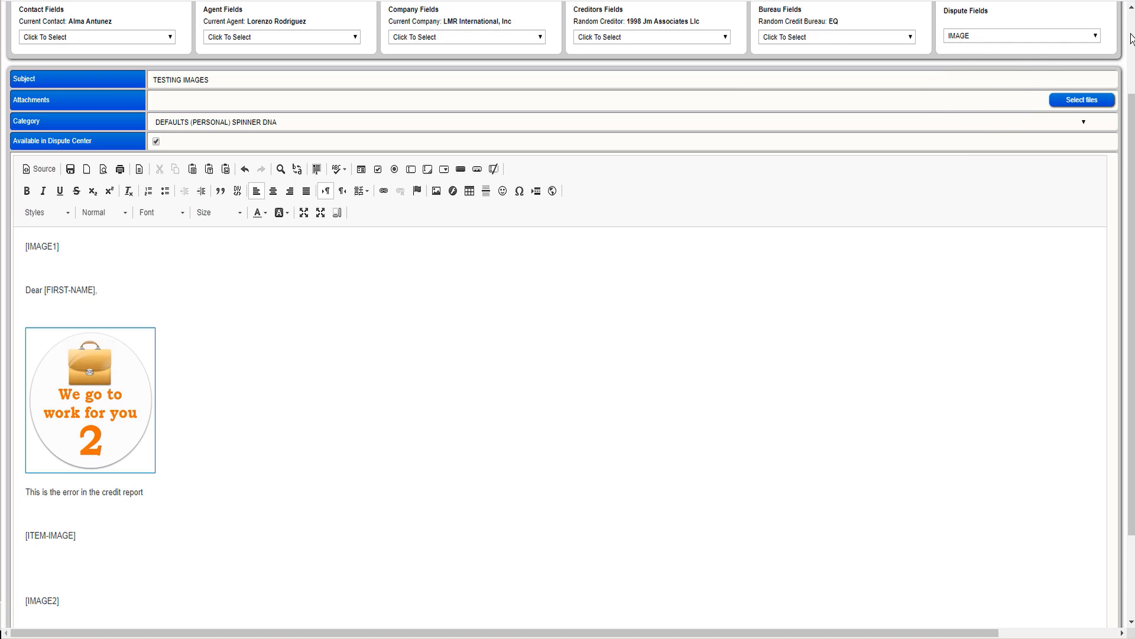
{"action": "scroll", "coordinate": [1118, 36], "scroll_direction": "up", "scroll_amount": 2}
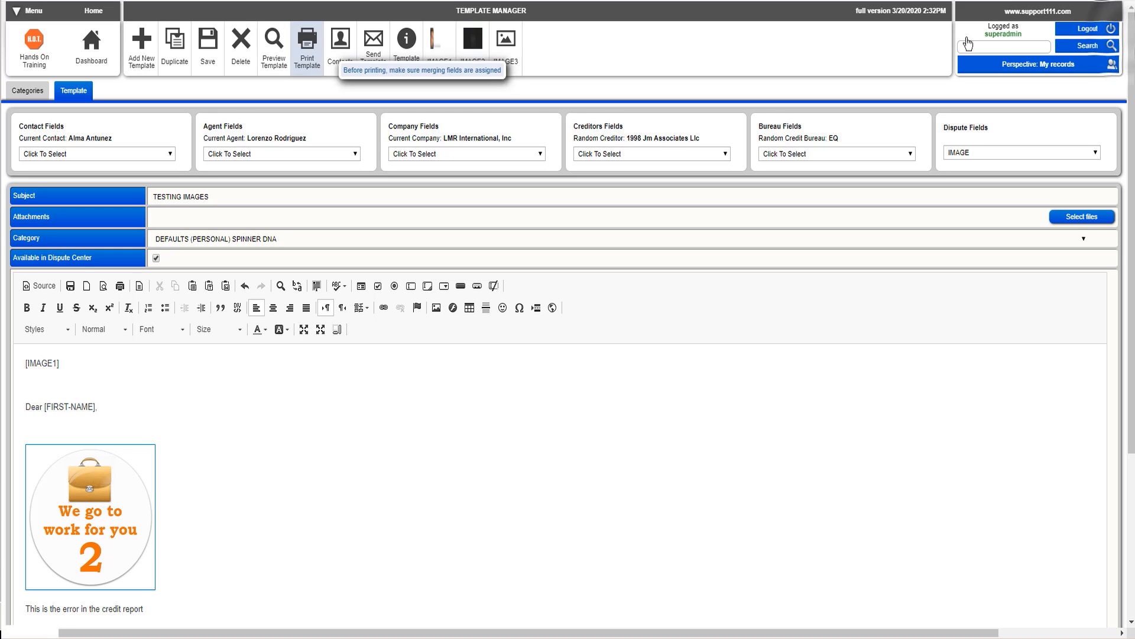
Step: Save the template and go to the first contact's Dispute Center
{"action": "left_click", "coordinate": [217, 60]}
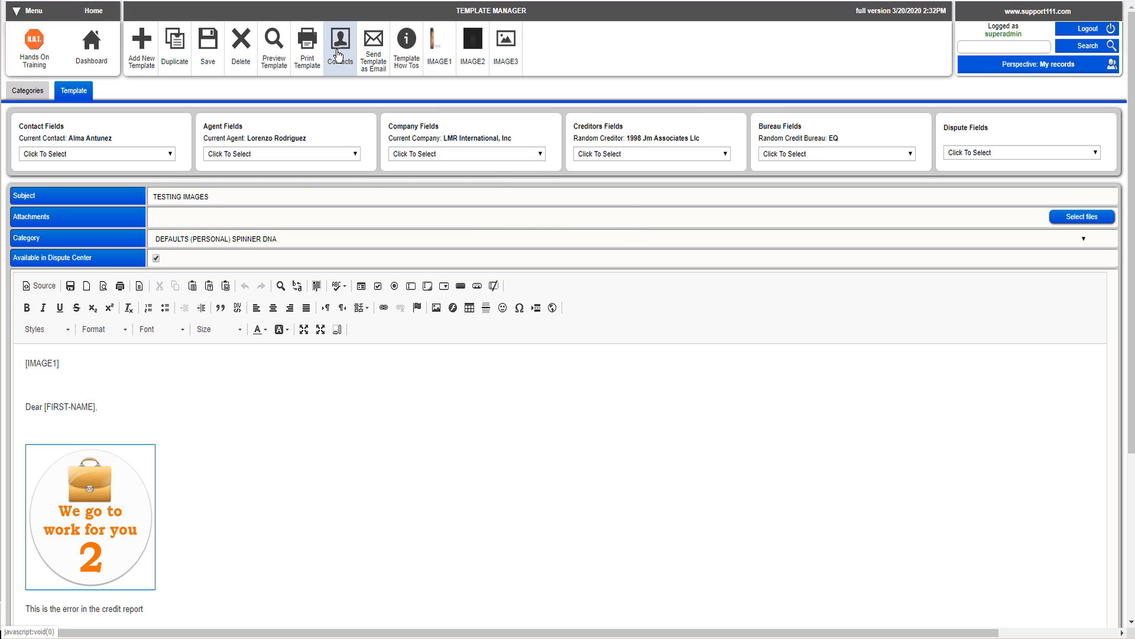
{"action": "left_click", "coordinate": [339, 53]}
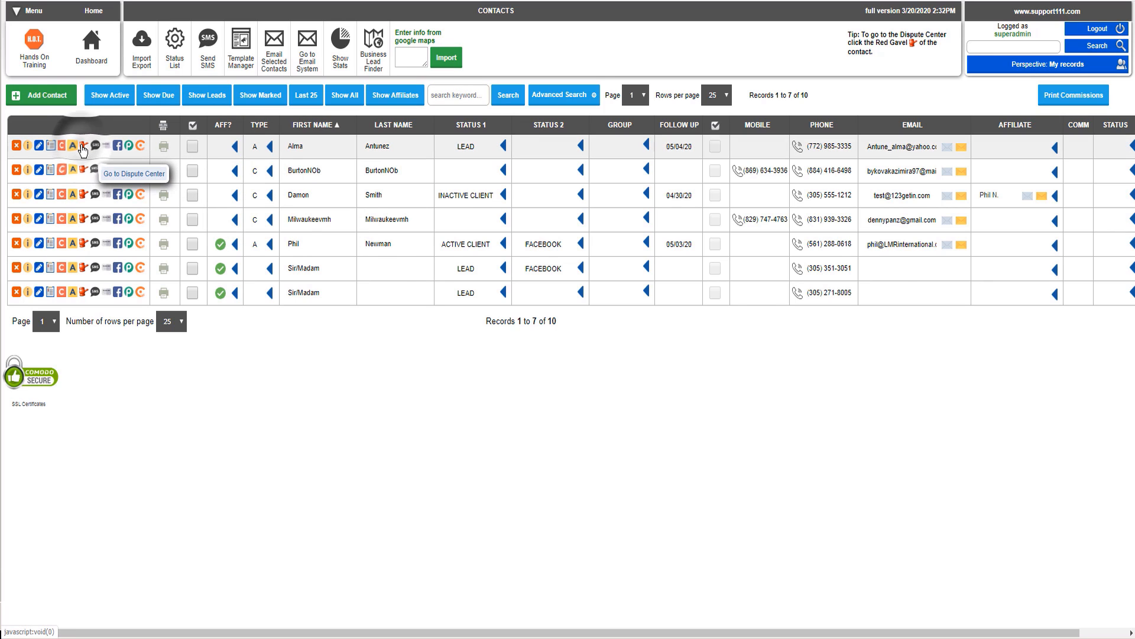
{"action": "left_click", "coordinate": [82, 150]}
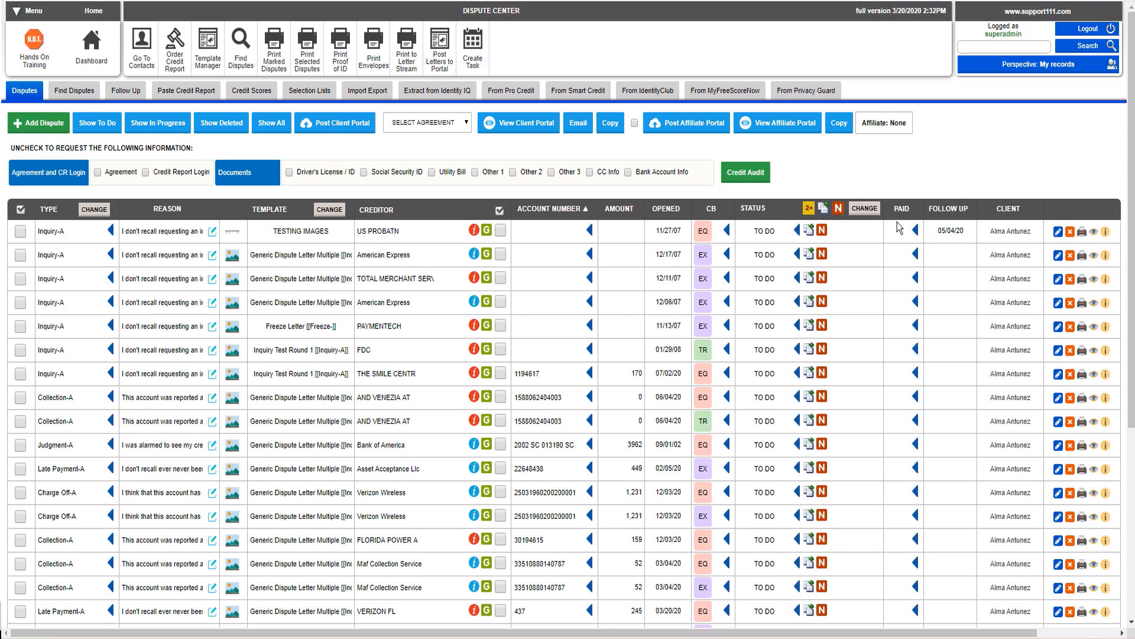
Step: Print the letter for the TESTING IMAGES dispute, open the downloaded PDF and scroll through it
{"action": "left_click", "coordinate": [1081, 235]}
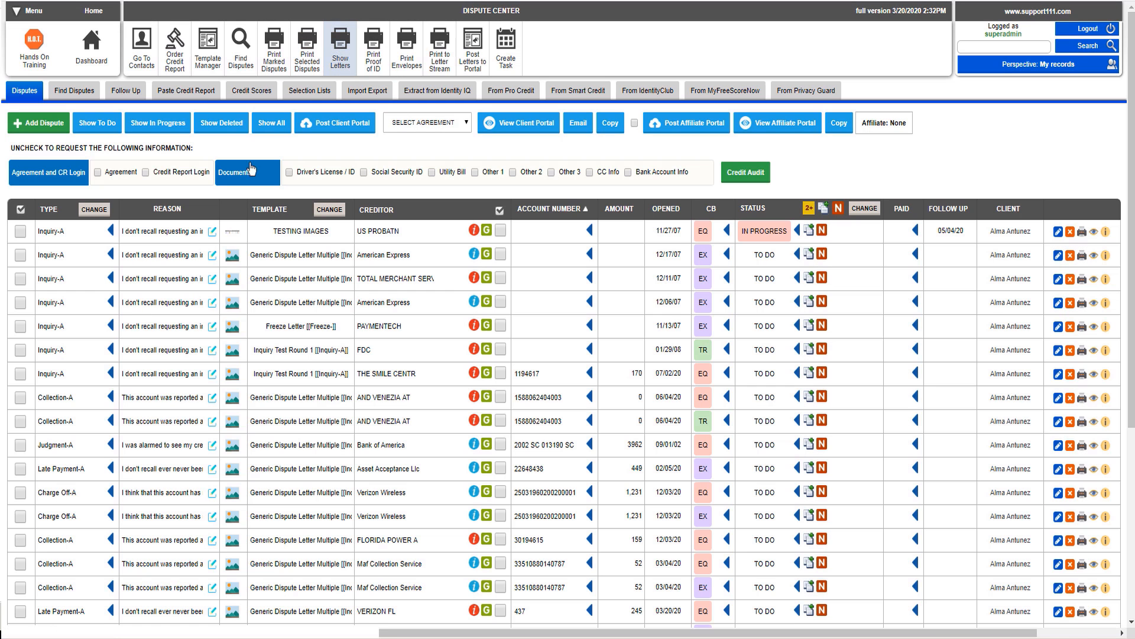
{"action": "left_click", "coordinate": [339, 55]}
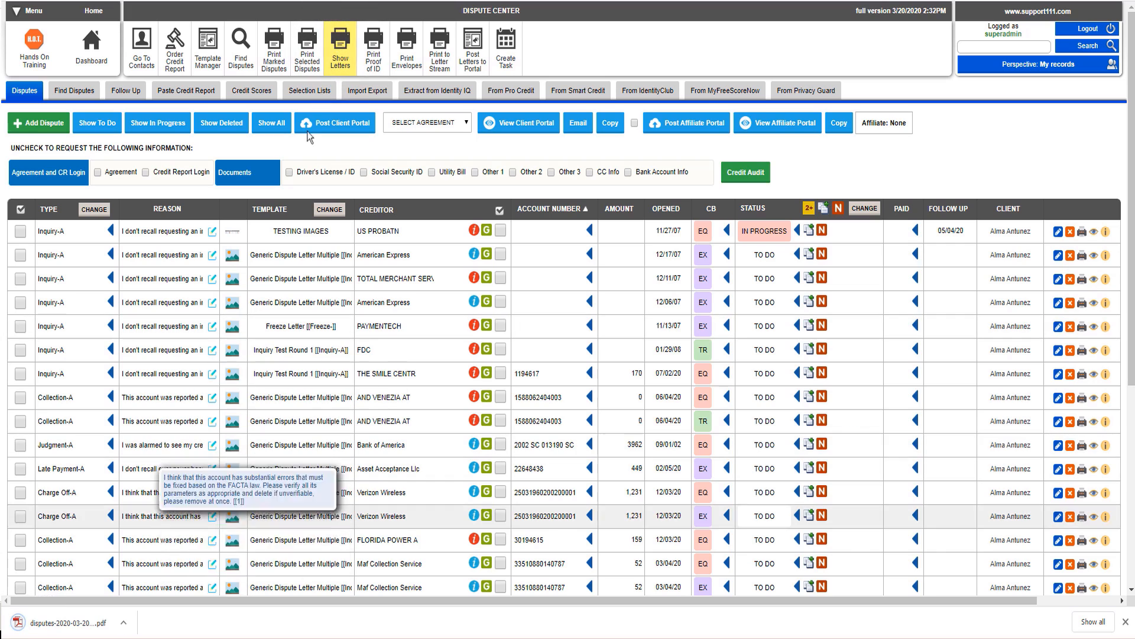
{"action": "left_click", "coordinate": [123, 622]}
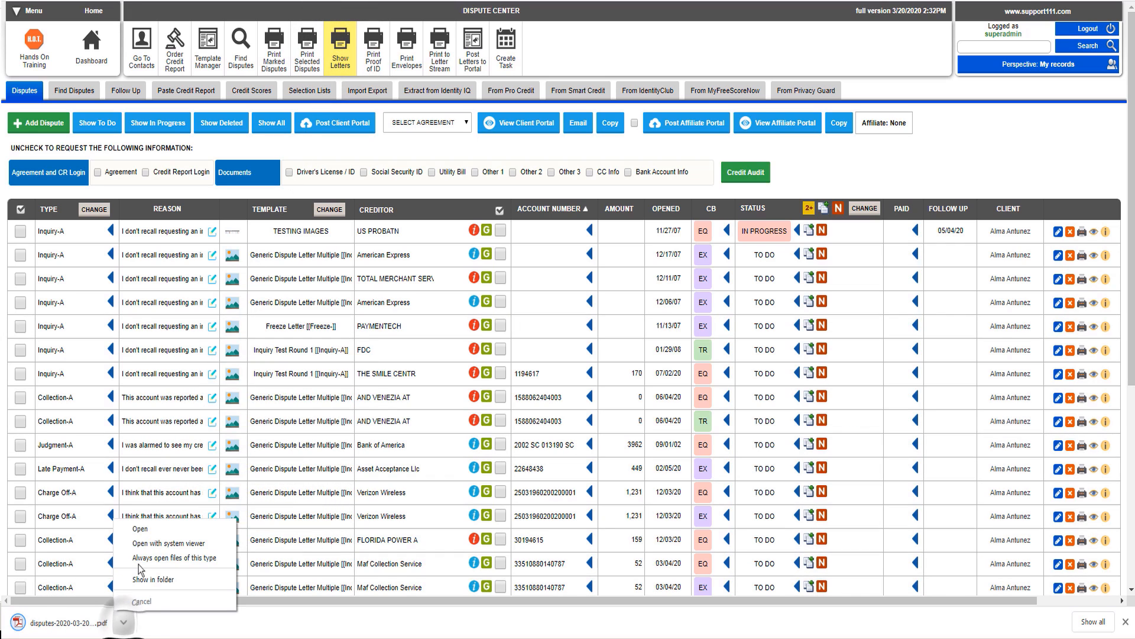
{"action": "left_click", "coordinate": [147, 528]}
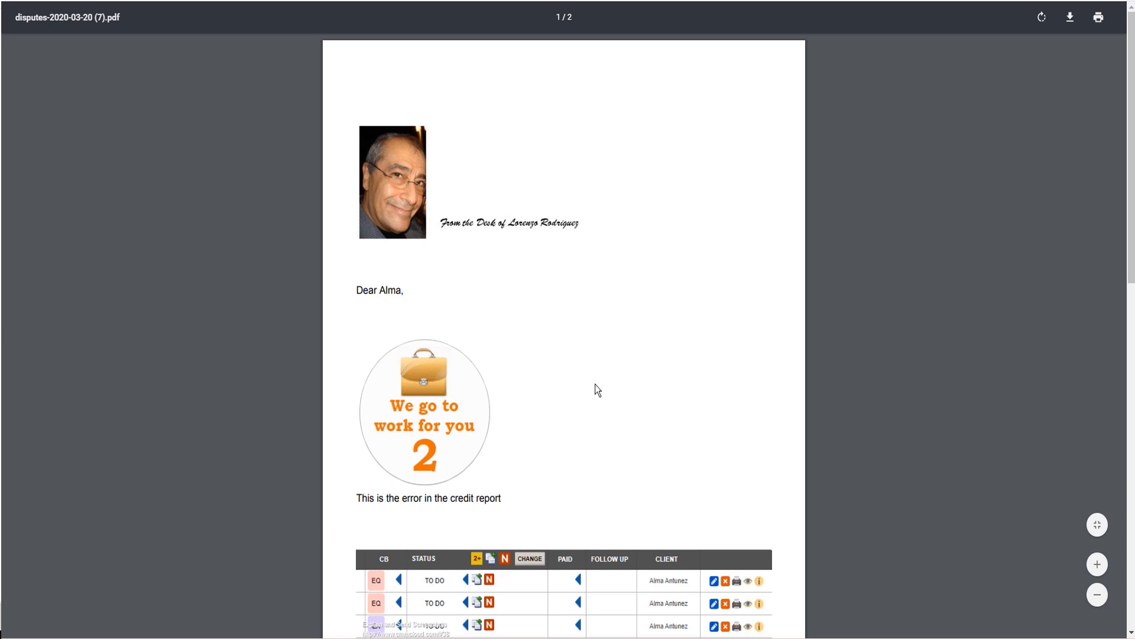
{"action": "left_click", "coordinate": [634, 371]}
{"action": "scroll", "coordinate": [634, 371], "scroll_direction": "down", "scroll_amount": 4}
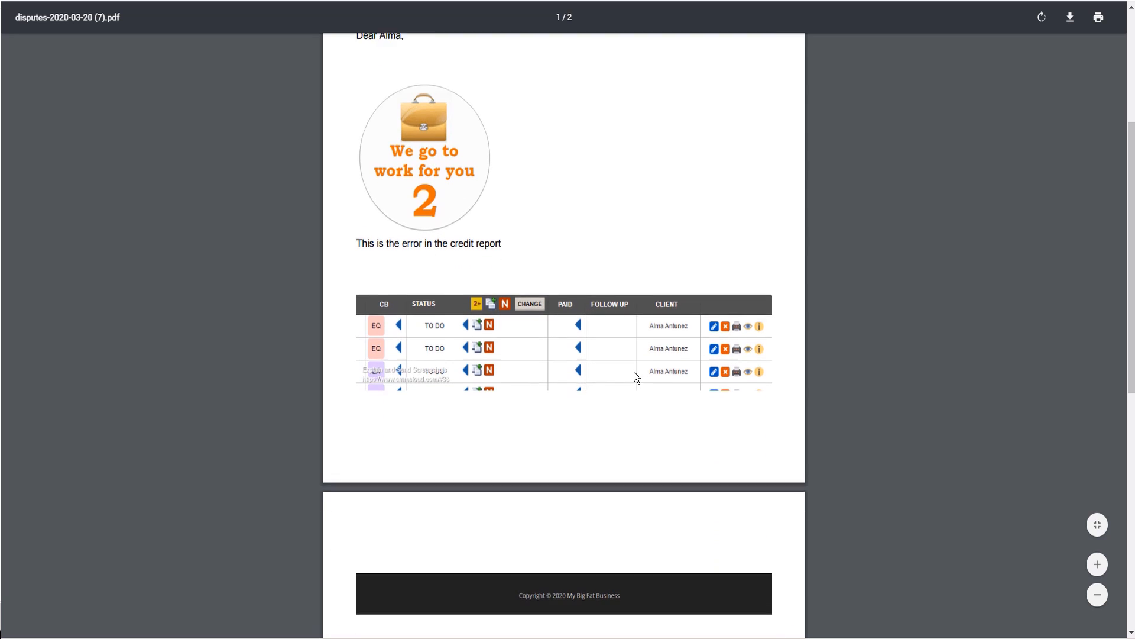
{"action": "scroll", "coordinate": [634, 372], "scroll_direction": "up", "scroll_amount": 5}
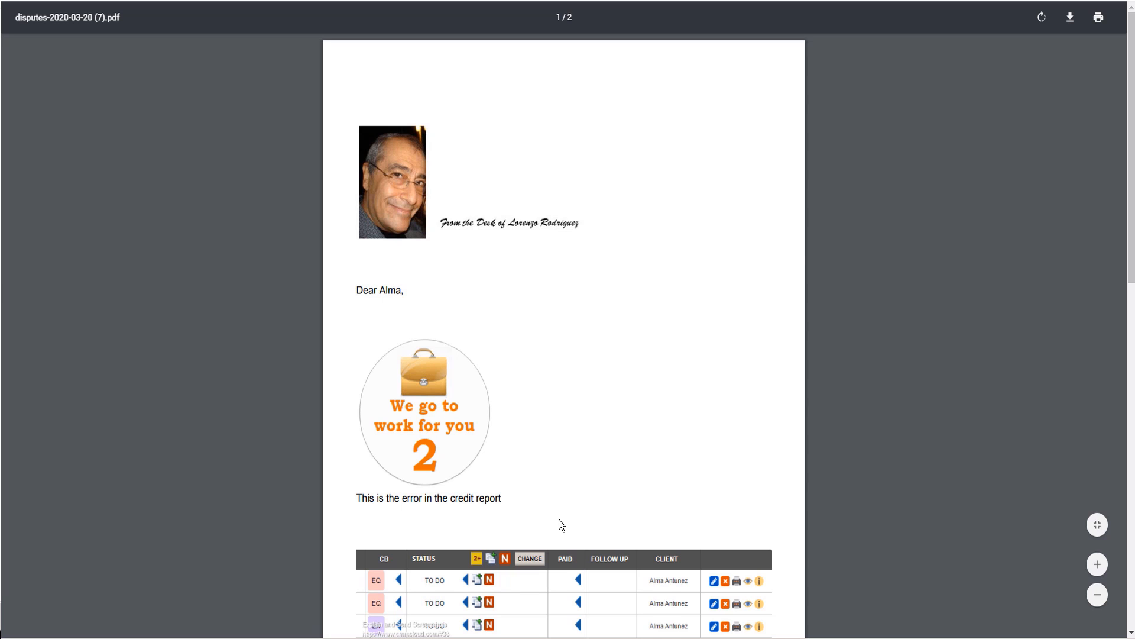
{"action": "scroll", "coordinate": [559, 519], "scroll_direction": "down", "scroll_amount": 3}
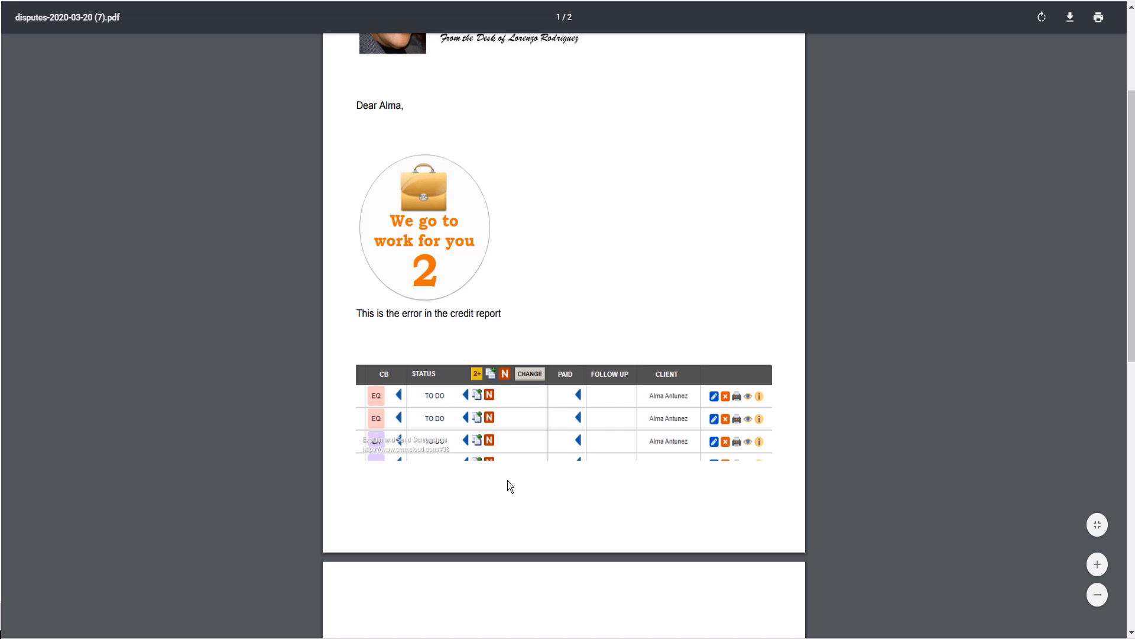
{"action": "scroll", "coordinate": [507, 480], "scroll_direction": "down", "scroll_amount": 3}
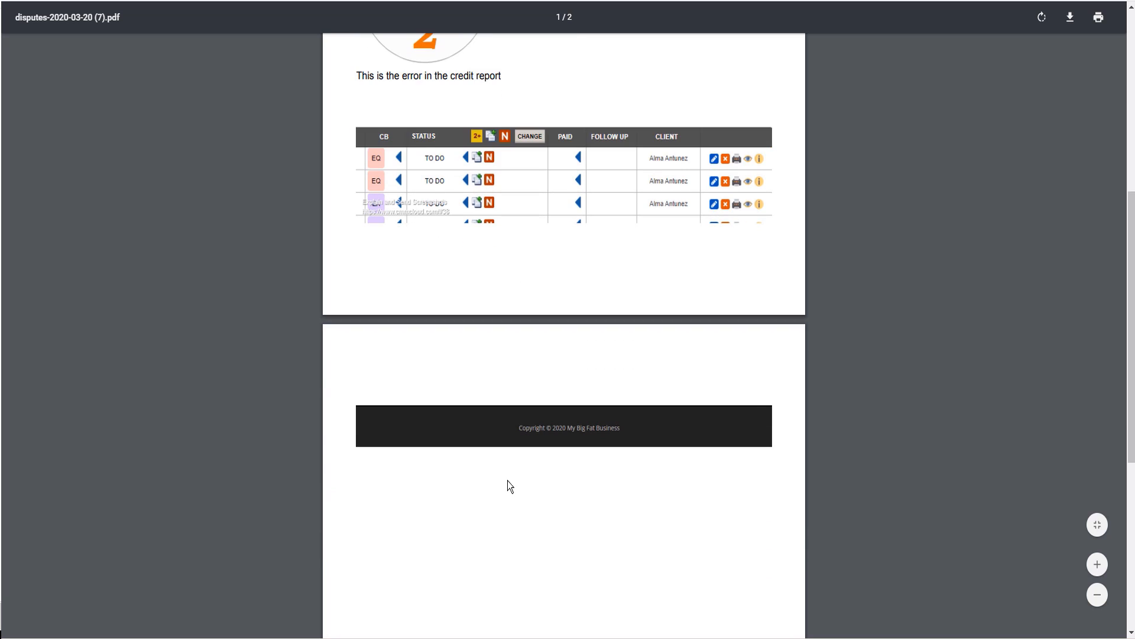
{"action": "scroll", "coordinate": [507, 480], "scroll_direction": "up", "scroll_amount": 3}
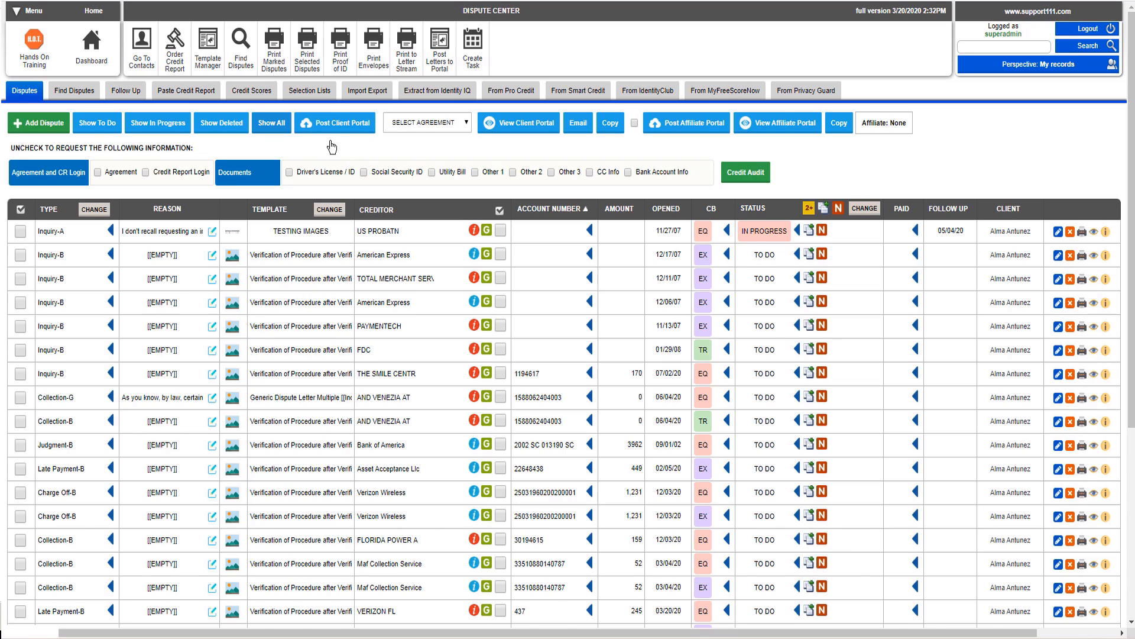
Step: Open the contact list, show all contacts and mark the first contact for emailing
{"action": "left_click", "coordinate": [150, 59]}
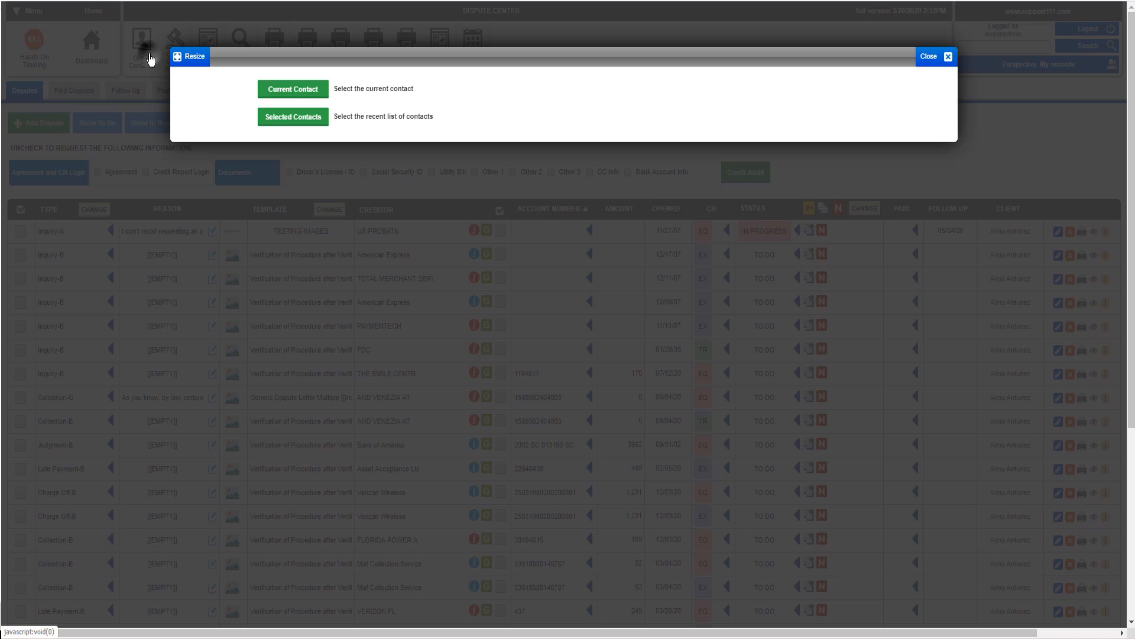
{"action": "left_click", "coordinate": [287, 118]}
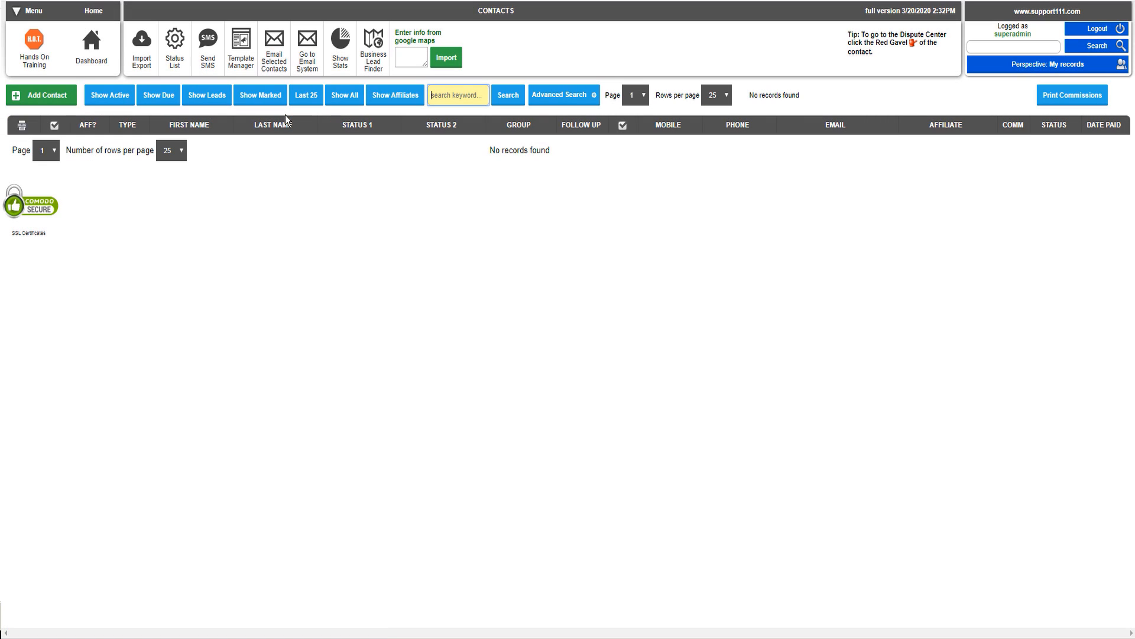
{"action": "left_click", "coordinate": [345, 96]}
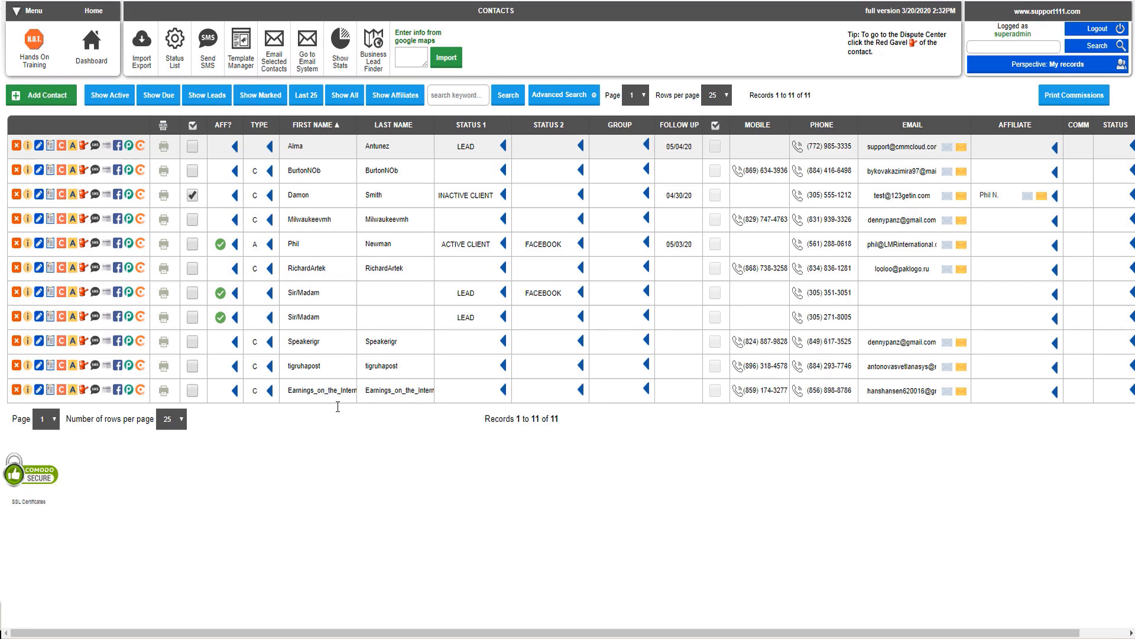
{"action": "left_click", "coordinate": [945, 151]}
Step: Email the marked contact using the TESTING IMAGES template from the DEFAULTS (PERSONAL) SPINNER DNA category
{"action": "left_click", "coordinate": [306, 81]}
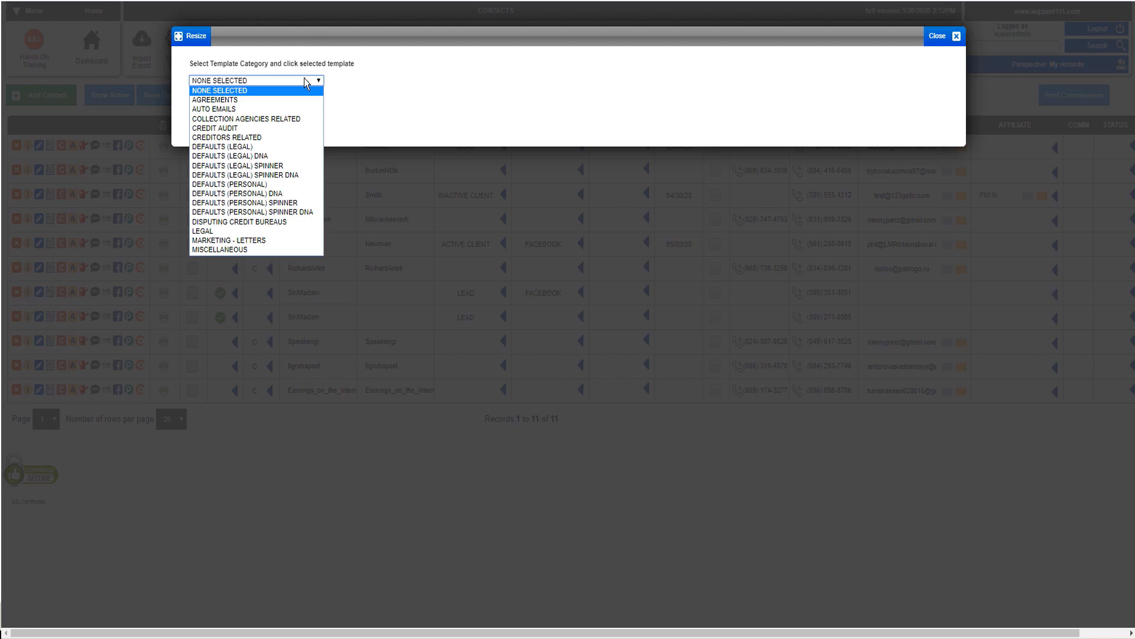
{"action": "left_click", "coordinate": [296, 222]}
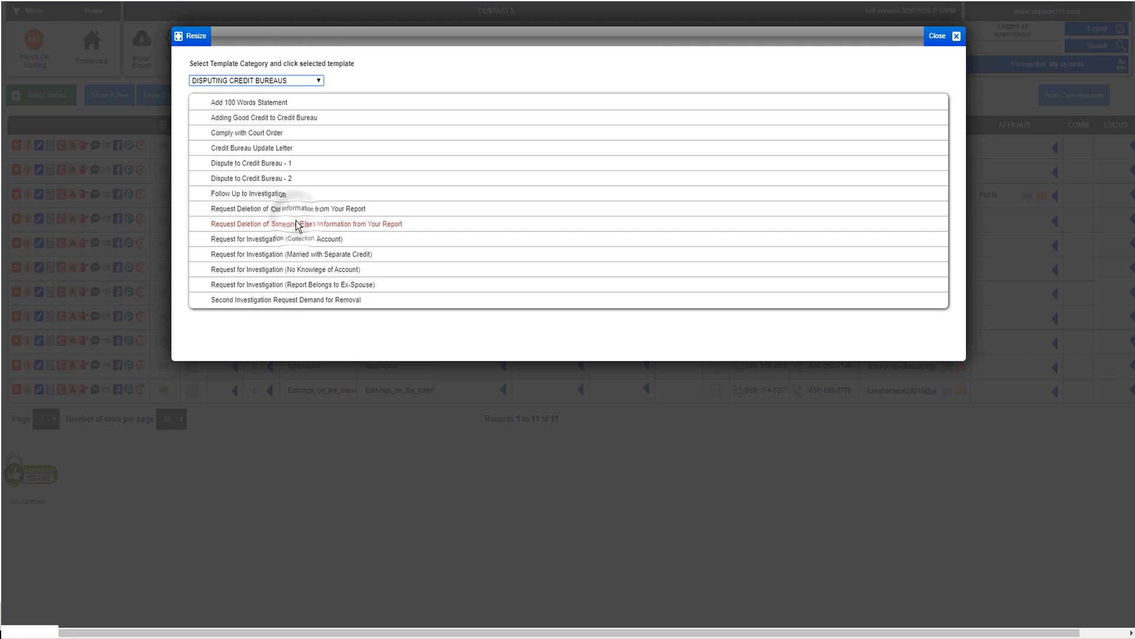
{"action": "left_click", "coordinate": [313, 81]}
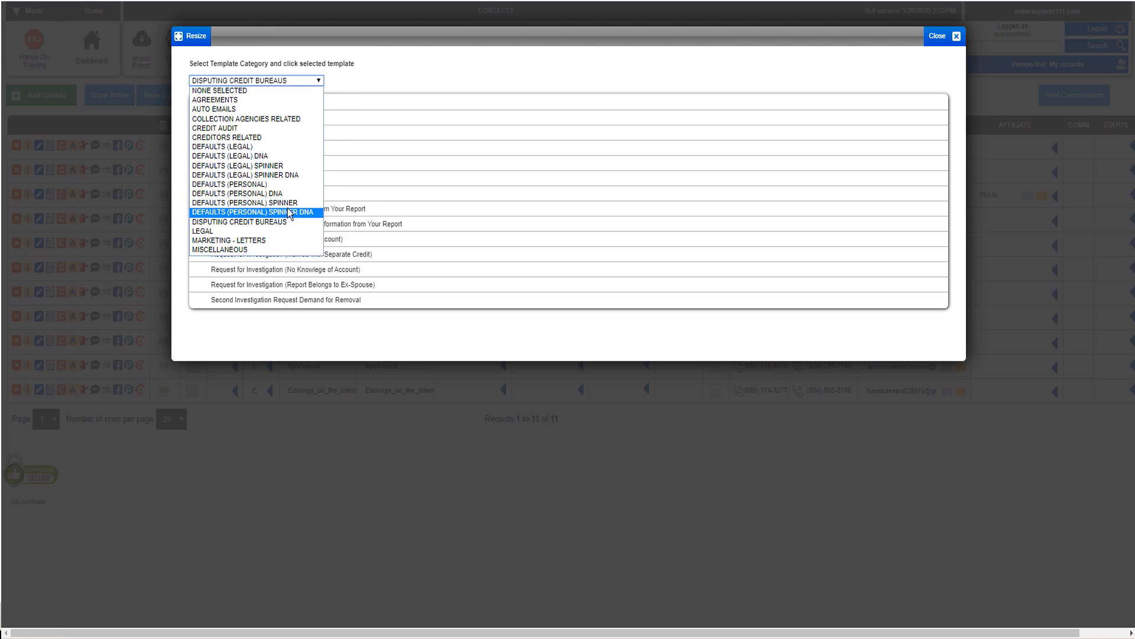
{"action": "left_click", "coordinate": [288, 213]}
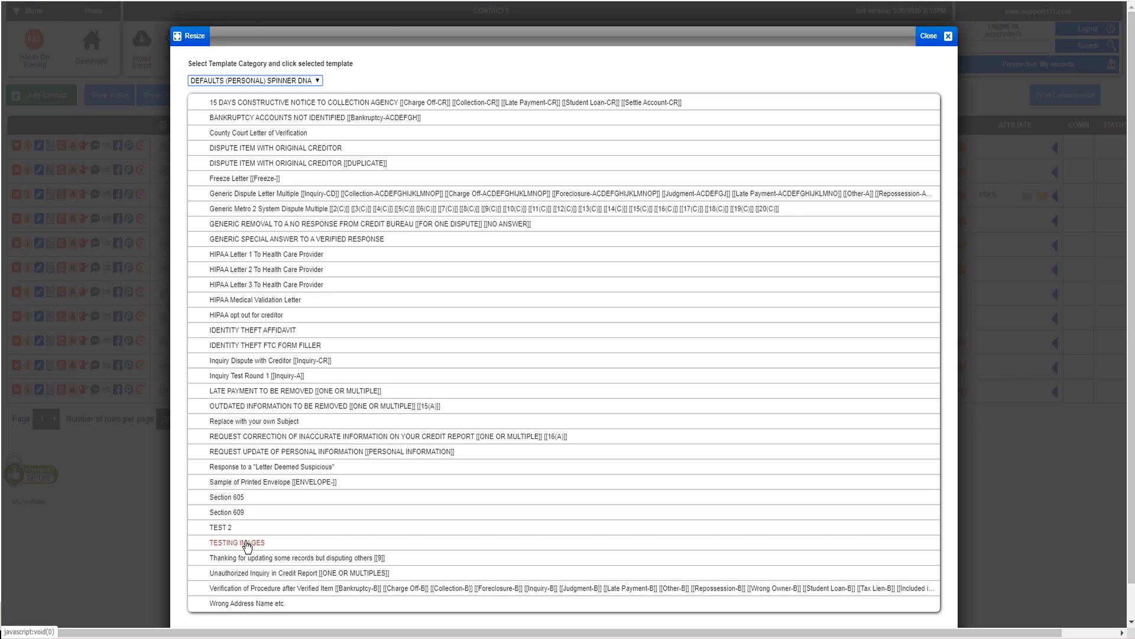
{"action": "left_click", "coordinate": [247, 543]}
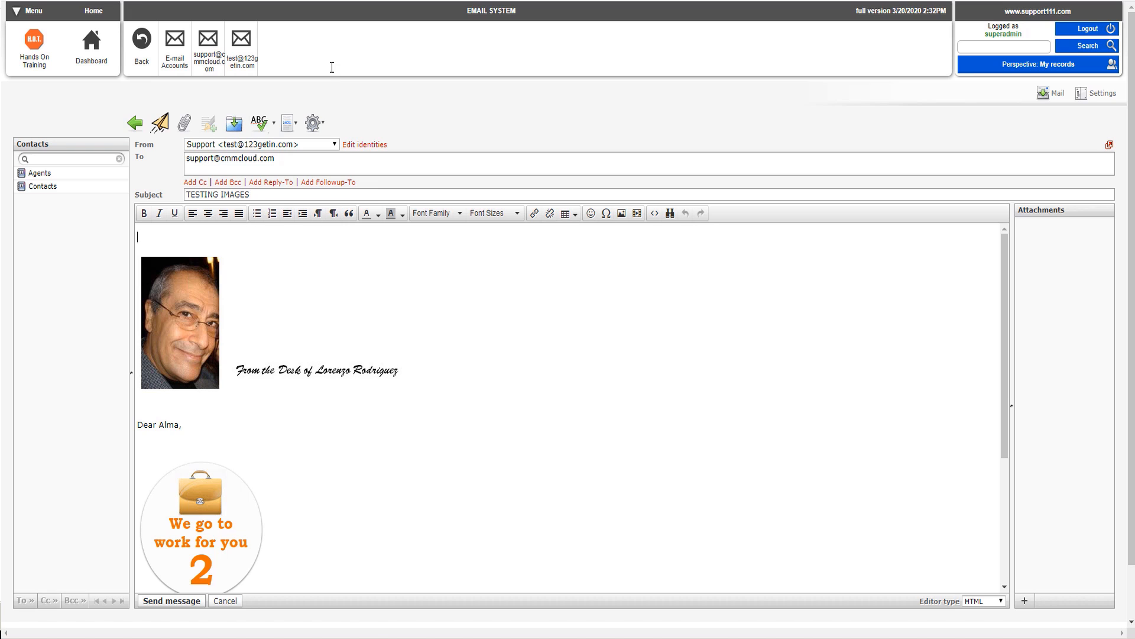
{"action": "left_click", "coordinate": [165, 129]}
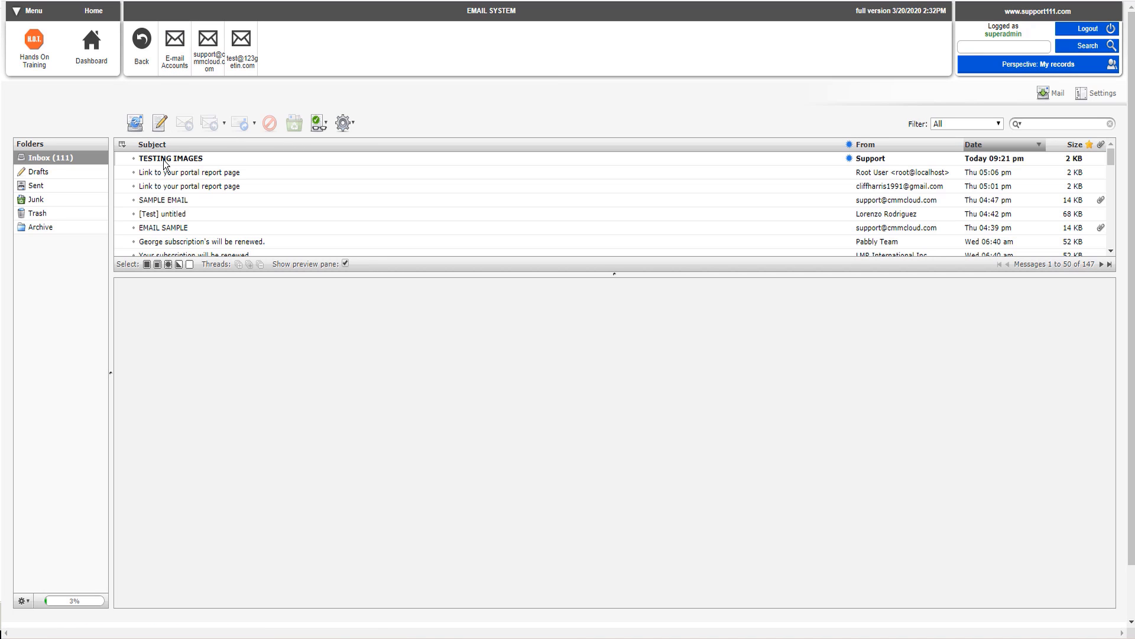
Step: Open the received TESTING IMAGES email, display its images and scroll through the message
{"action": "left_click", "coordinate": [164, 159]}
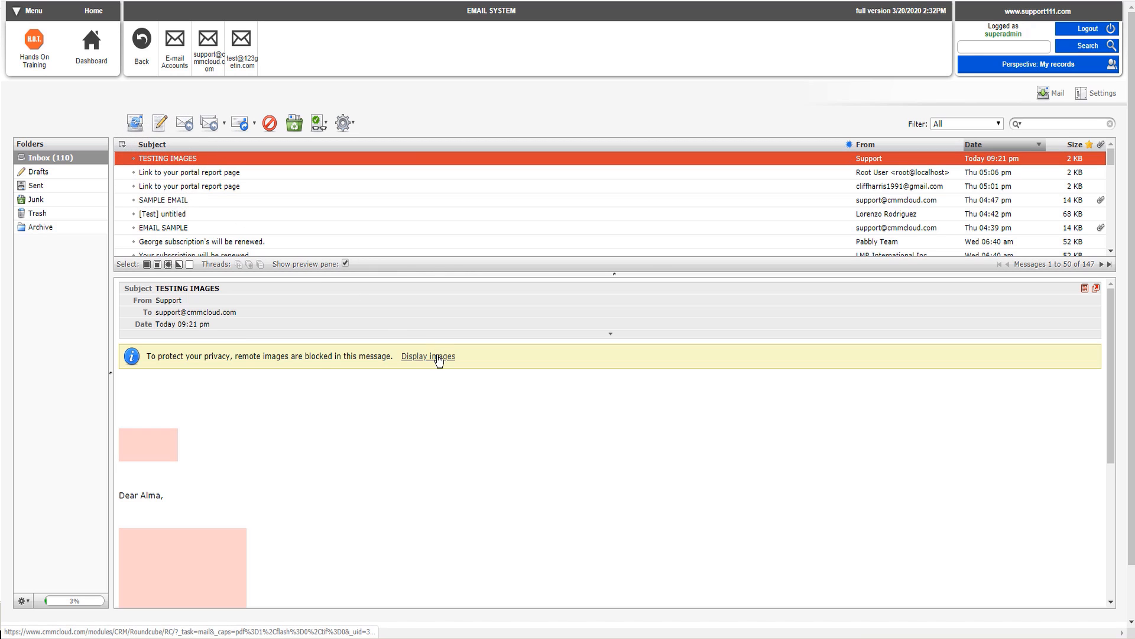
{"action": "left_click", "coordinate": [438, 357]}
{"action": "scroll", "coordinate": [441, 409], "scroll_direction": "down", "scroll_amount": 1}
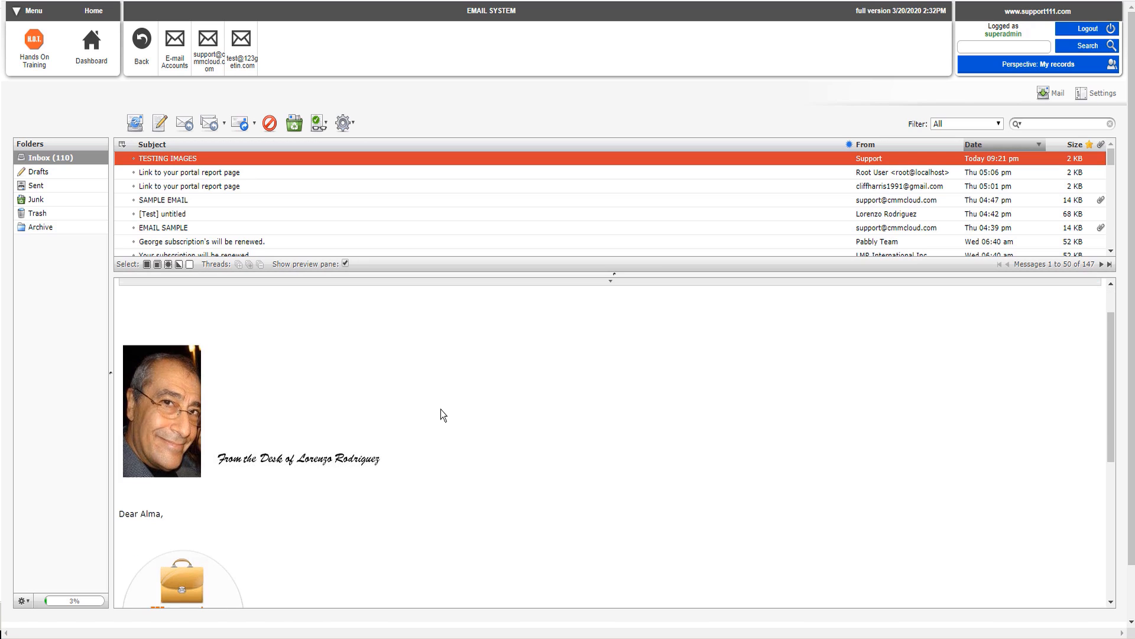
{"action": "scroll", "coordinate": [441, 409], "scroll_direction": "down", "scroll_amount": 4}
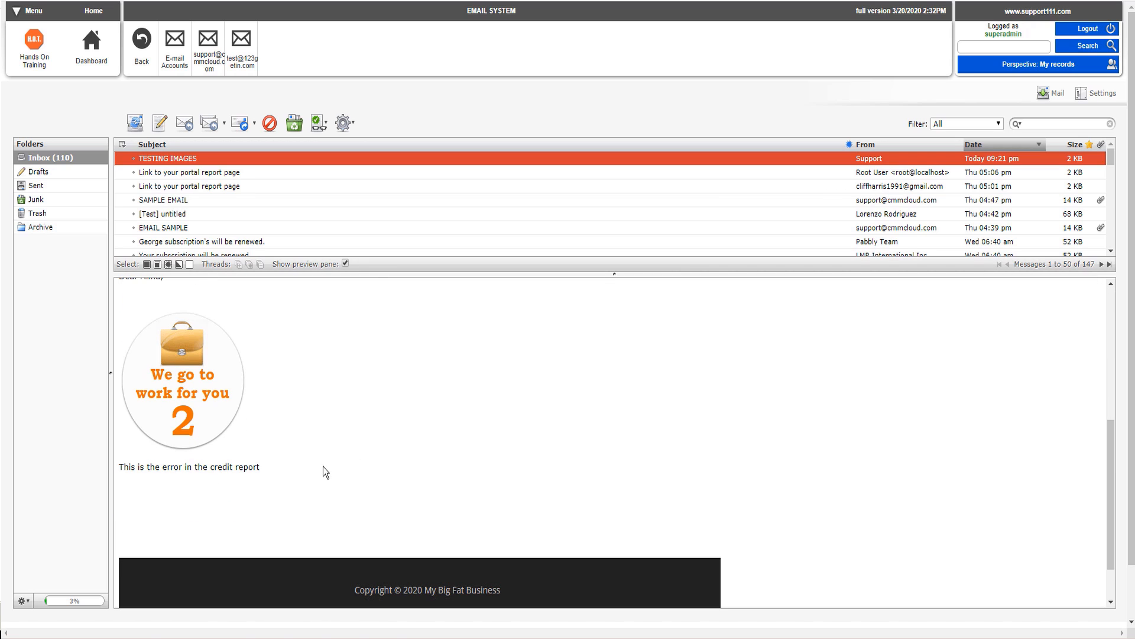
{"action": "scroll", "coordinate": [205, 523], "scroll_direction": "up", "scroll_amount": 5}
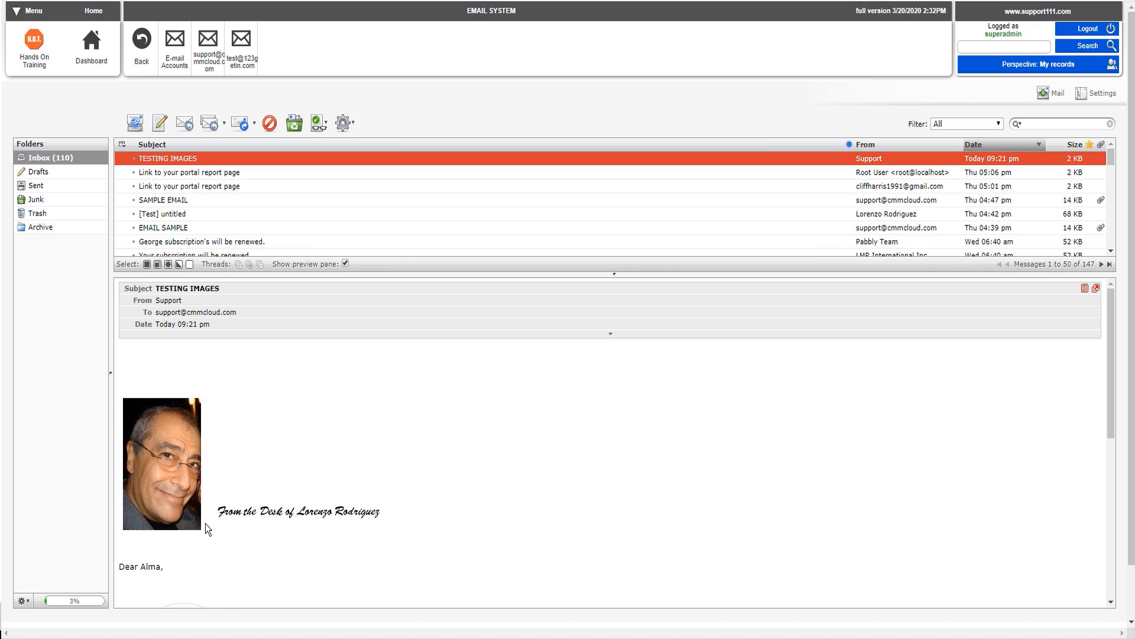
{"action": "scroll", "coordinate": [204, 524], "scroll_direction": "down", "scroll_amount": 5}
{"action": "scroll", "coordinate": [204, 524], "scroll_direction": "up", "scroll_amount": 5}
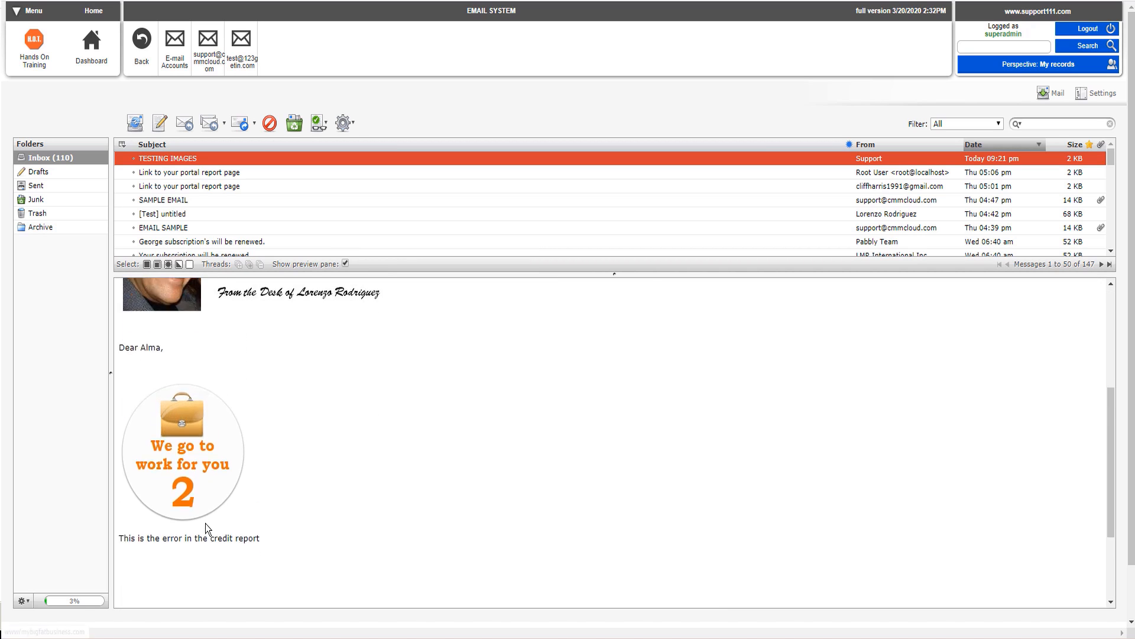
{"action": "scroll", "coordinate": [205, 523], "scroll_direction": "down", "scroll_amount": 3}
{"action": "scroll", "coordinate": [204, 523], "scroll_direction": "down", "scroll_amount": 3}
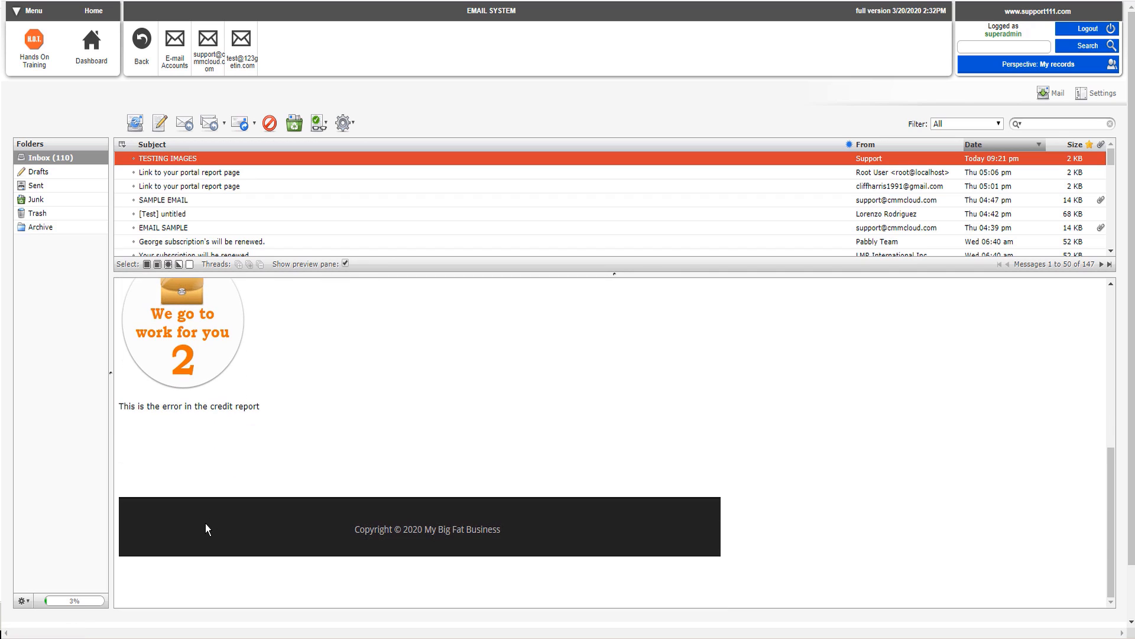
{"action": "scroll", "coordinate": [205, 523], "scroll_direction": "up", "scroll_amount": 6}
{"action": "scroll", "coordinate": [205, 523], "scroll_direction": "up", "scroll_amount": 1}
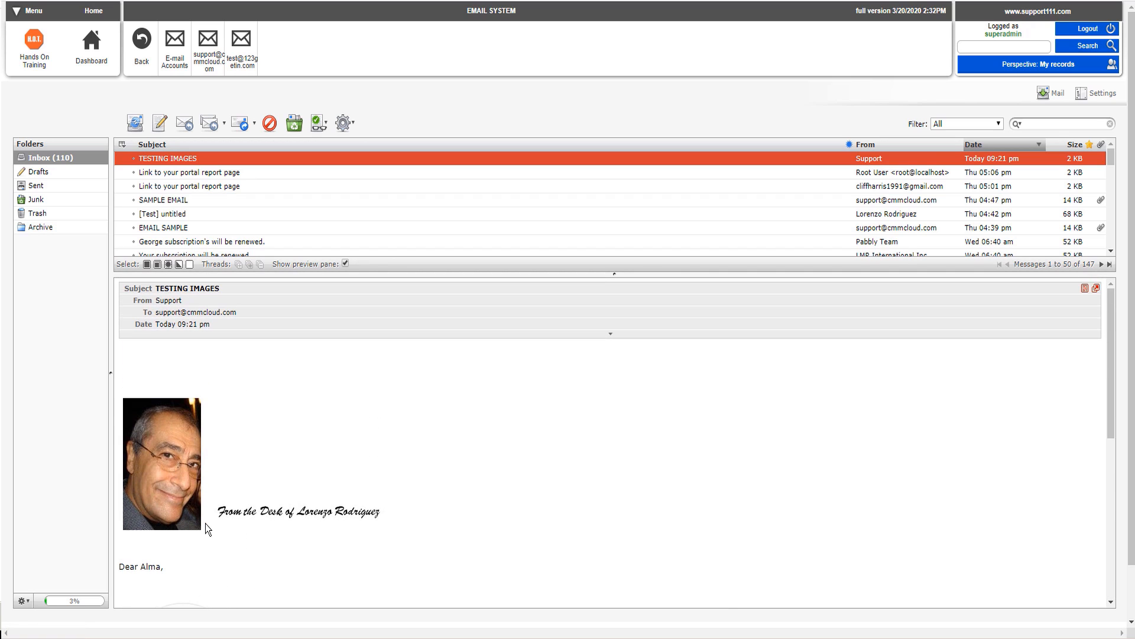
{"action": "scroll", "coordinate": [205, 524], "scroll_direction": "down", "scroll_amount": 1}
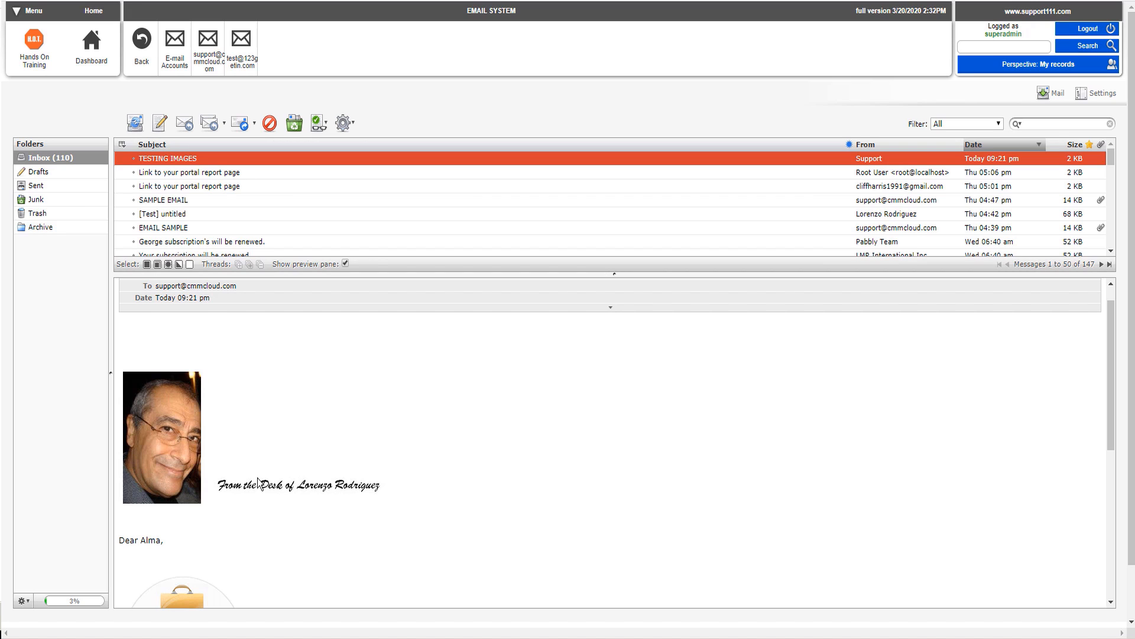
{"action": "scroll", "coordinate": [297, 444], "scroll_direction": "down", "scroll_amount": 3}
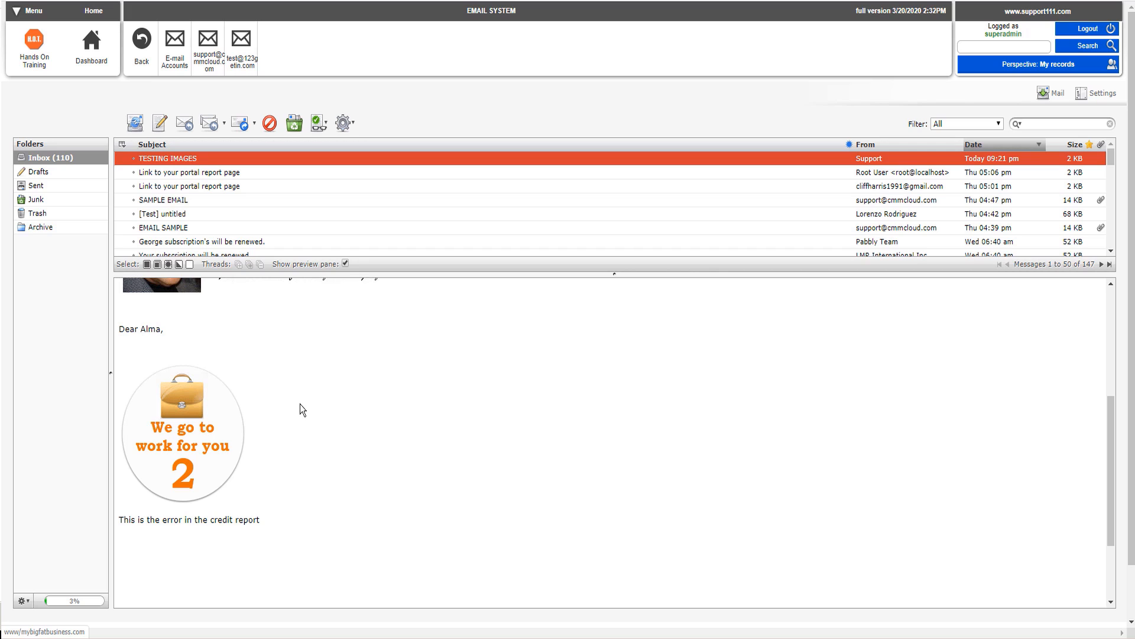
{"action": "scroll", "coordinate": [301, 408], "scroll_direction": "up", "scroll_amount": 1}
{"action": "scroll", "coordinate": [300, 404], "scroll_direction": "up", "scroll_amount": 5}
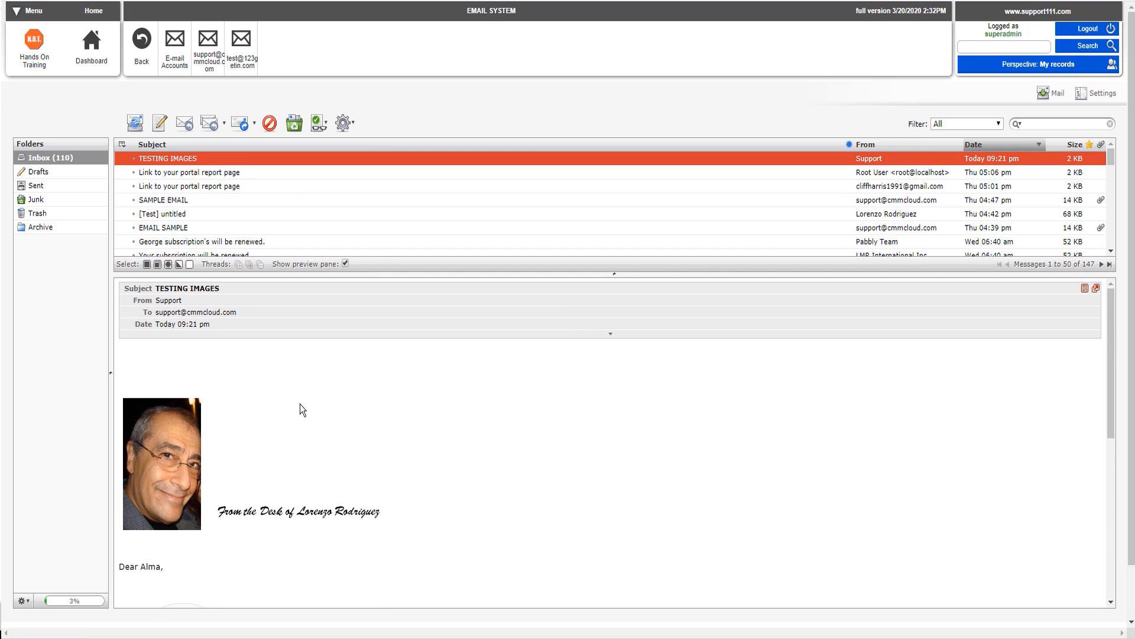